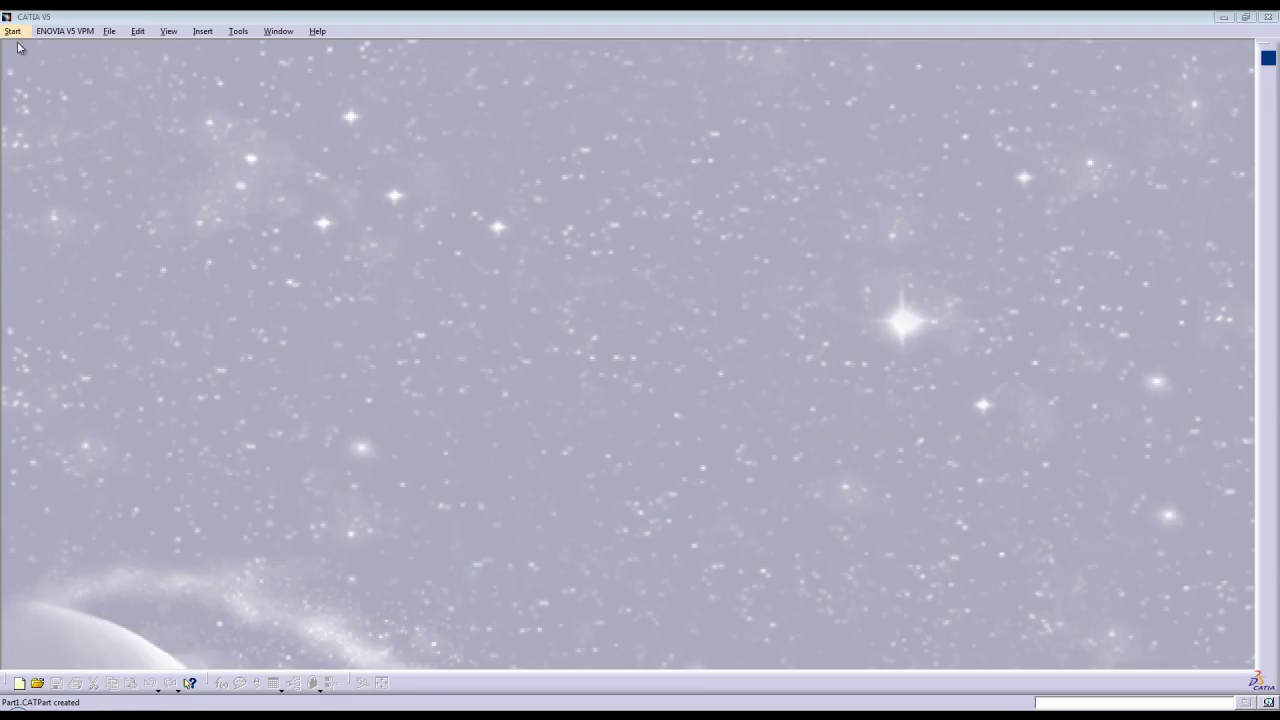
Create a new part named Piston with hybrid design enabled.
mouse_move(28, 64)
left_click(186, 64)
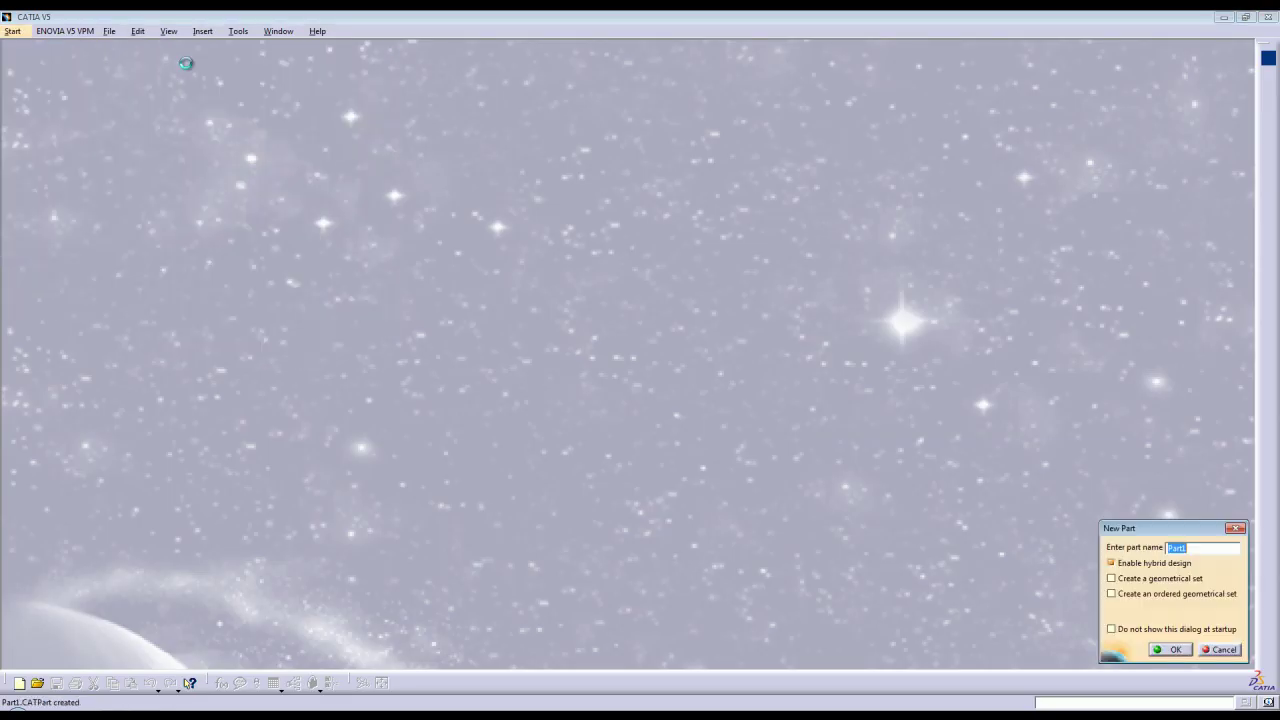
type("Piston")
key("Return")
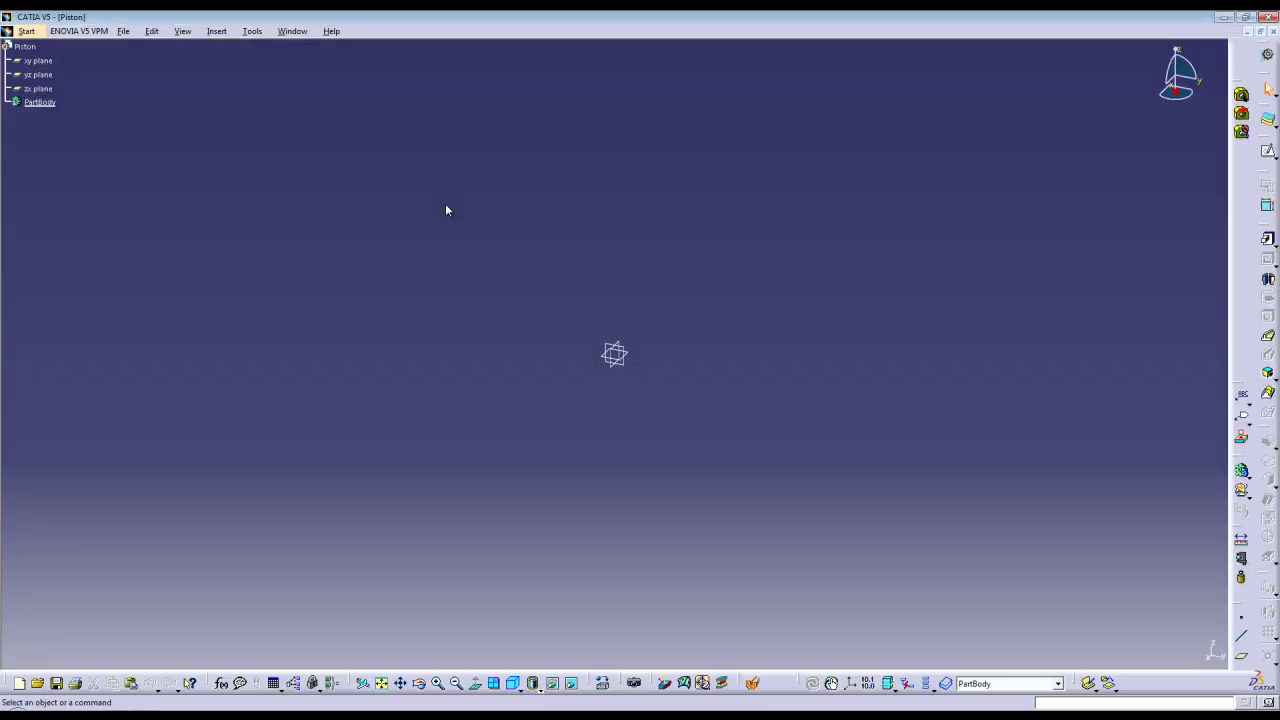
Open a new sketch on the yz plane.
left_click(38, 74)
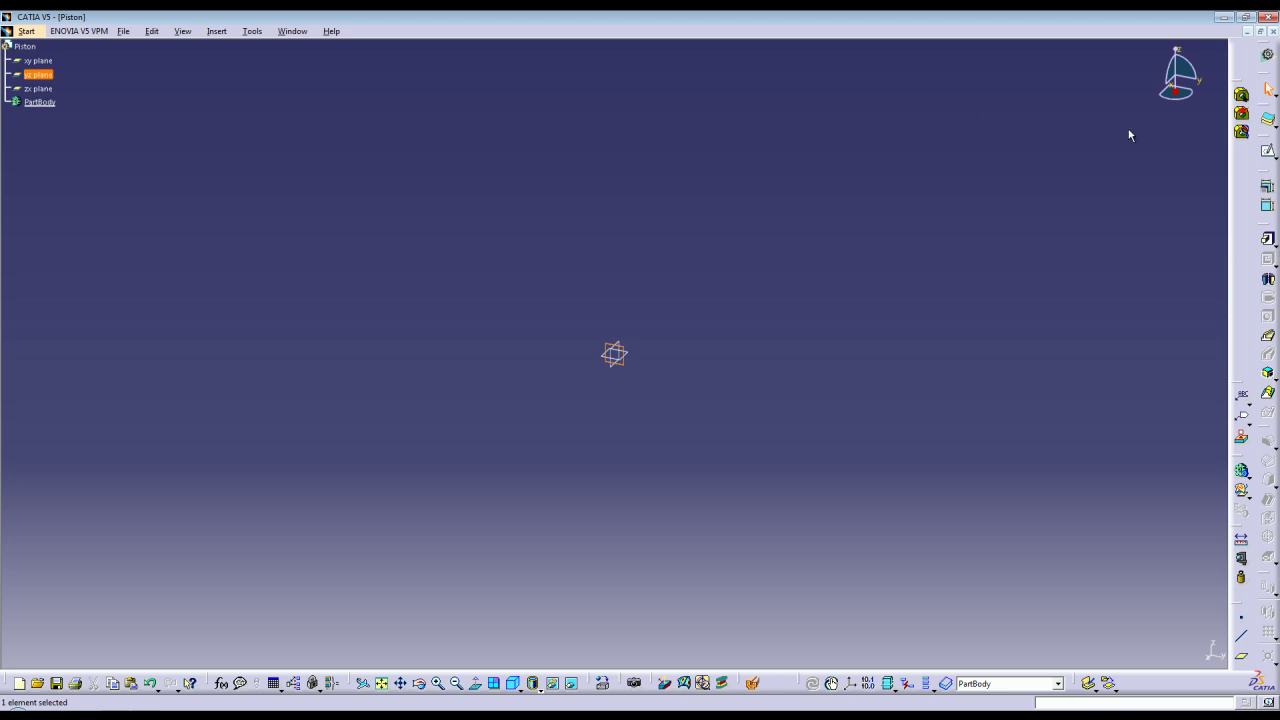
left_click(1267, 150)
mouse_move(839, 225)
middle_mouse_down()
mouse_move(680, 383)
mouse_move(686, 354)
mouse_move(603, 454)
mouse_move(840, 347)
middle_mouse_up()
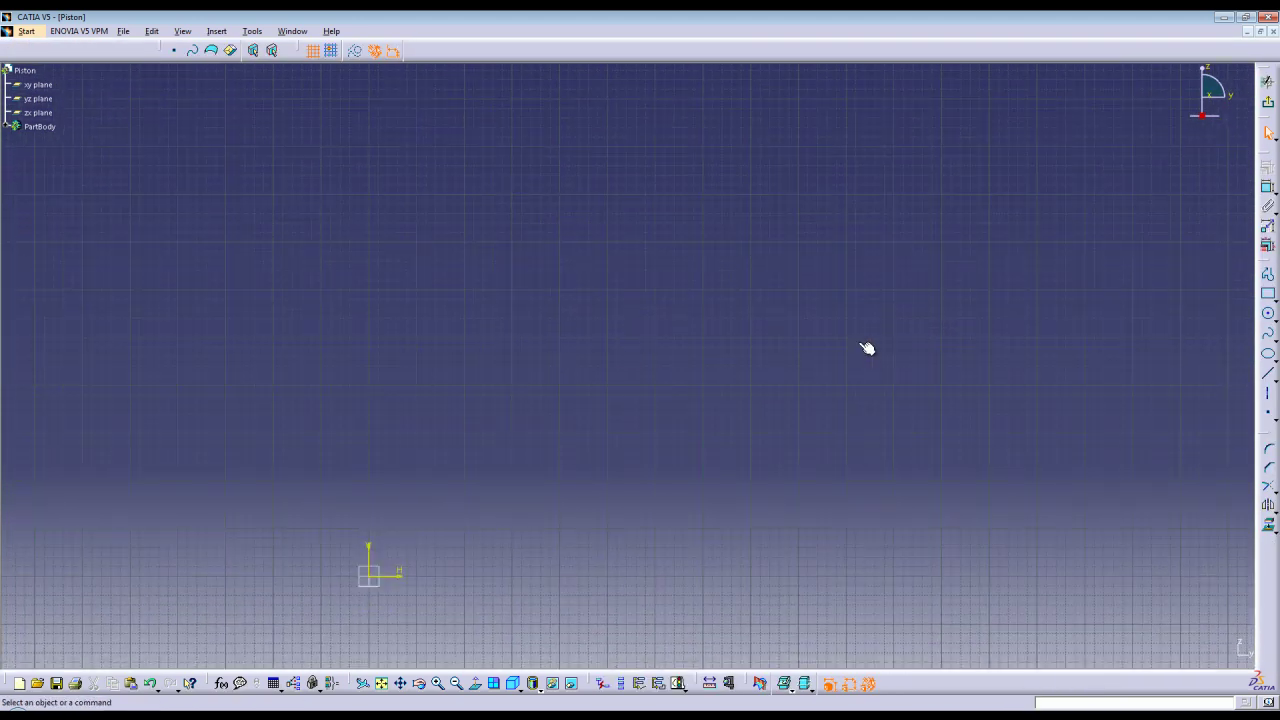
Start a Profile on the horizontal axis about 33 mm from the origin with a 9.5 mm horizontal line extending outward.
left_click(1268, 275)
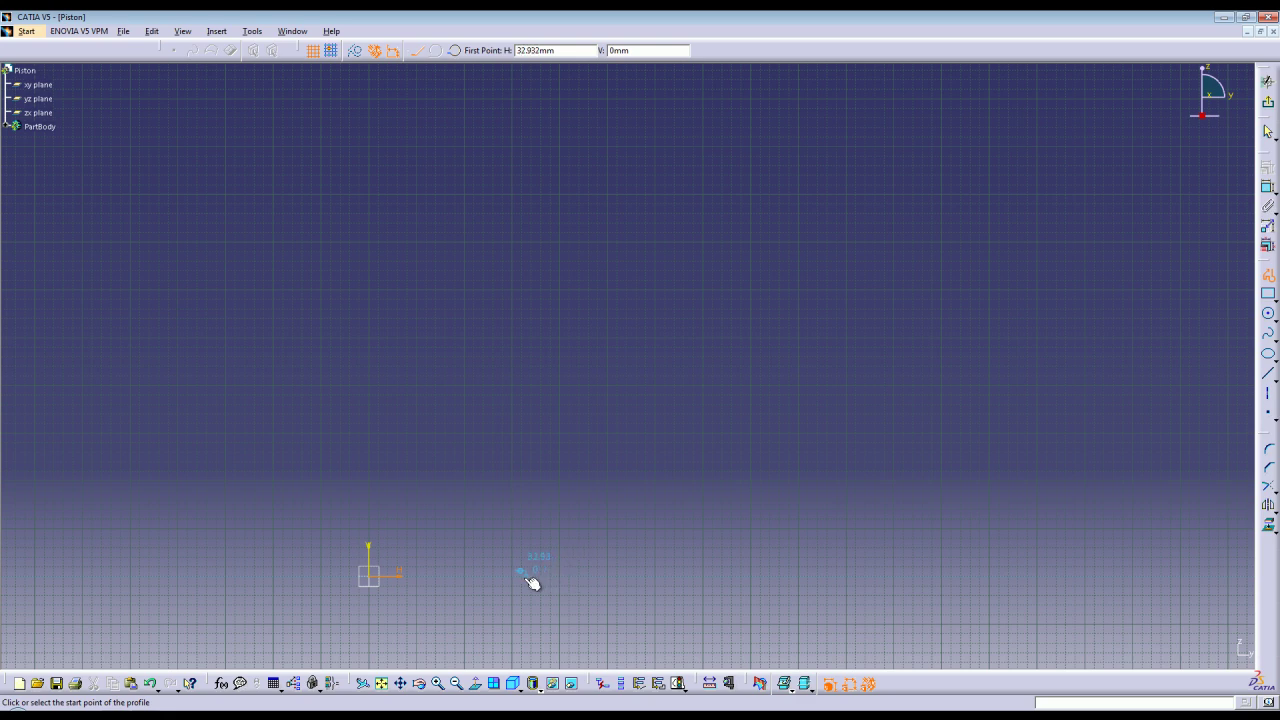
left_click(532, 583)
key("Tab")
key("Tab")
key("Tab")
key("Tab")
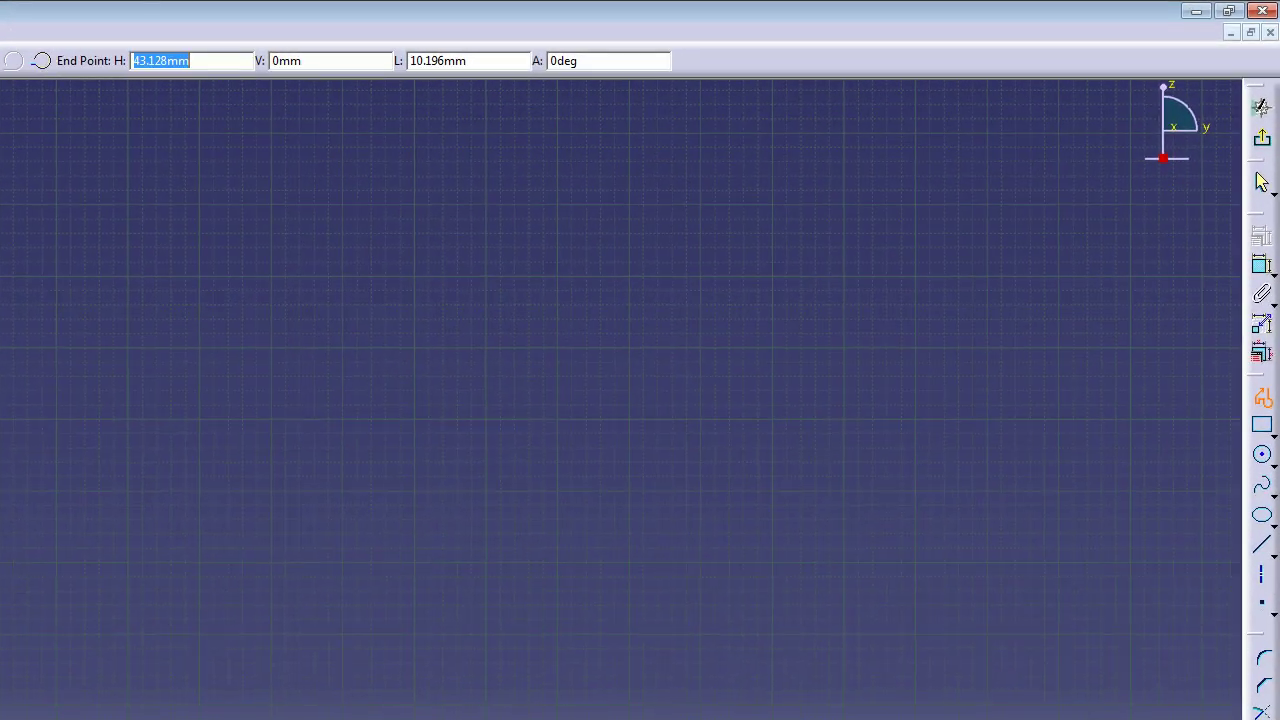
key("shift+Tab")
type("9")
key("Tab")
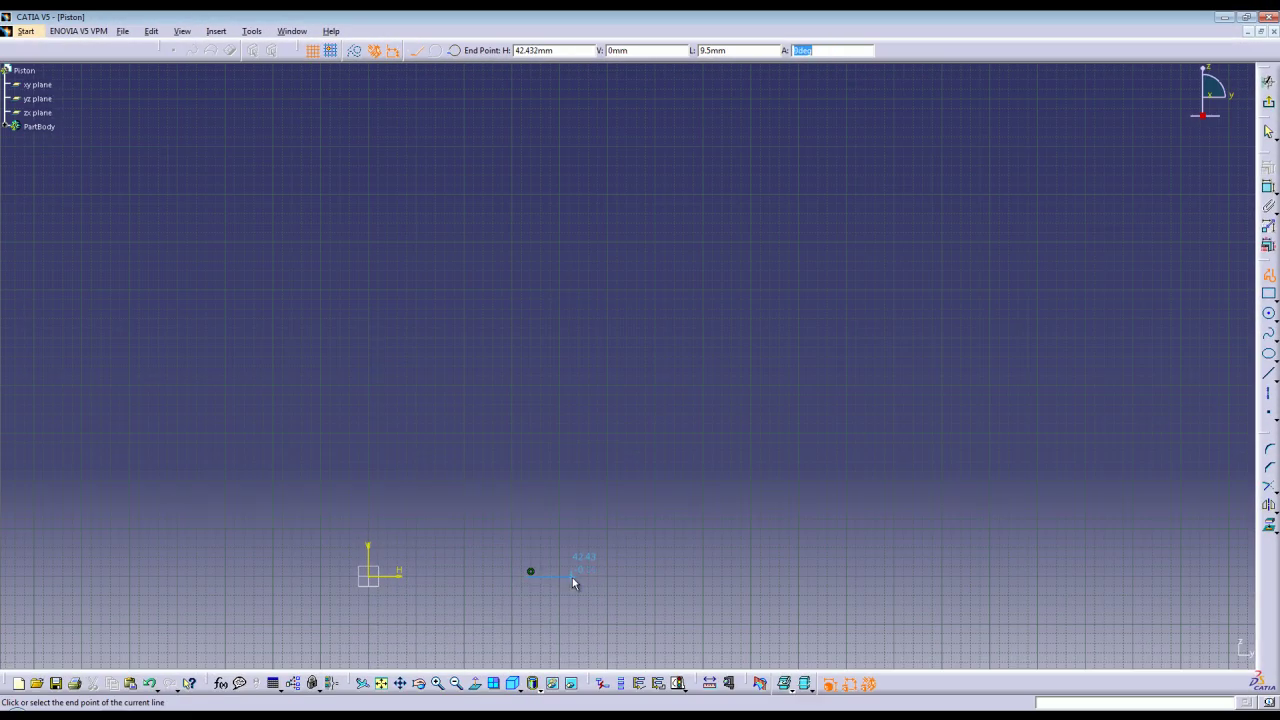
key("Return")
Continue the profile with a 5 mm vertical line upward from the outer end of the base line.
key("Tab")
key("Tab")
type("5")
key("Return")
Draw the lower groove of the profile, 4 mm deep and 2 mm high, returning to the outer wall at a height of 7 mm.
key("Tab")
key("Tab")
type("4")
key("Tab")
key("Return")
key("Tab")
type("7")
key("Tab")
type("2")
key("Tab")
key("Return")
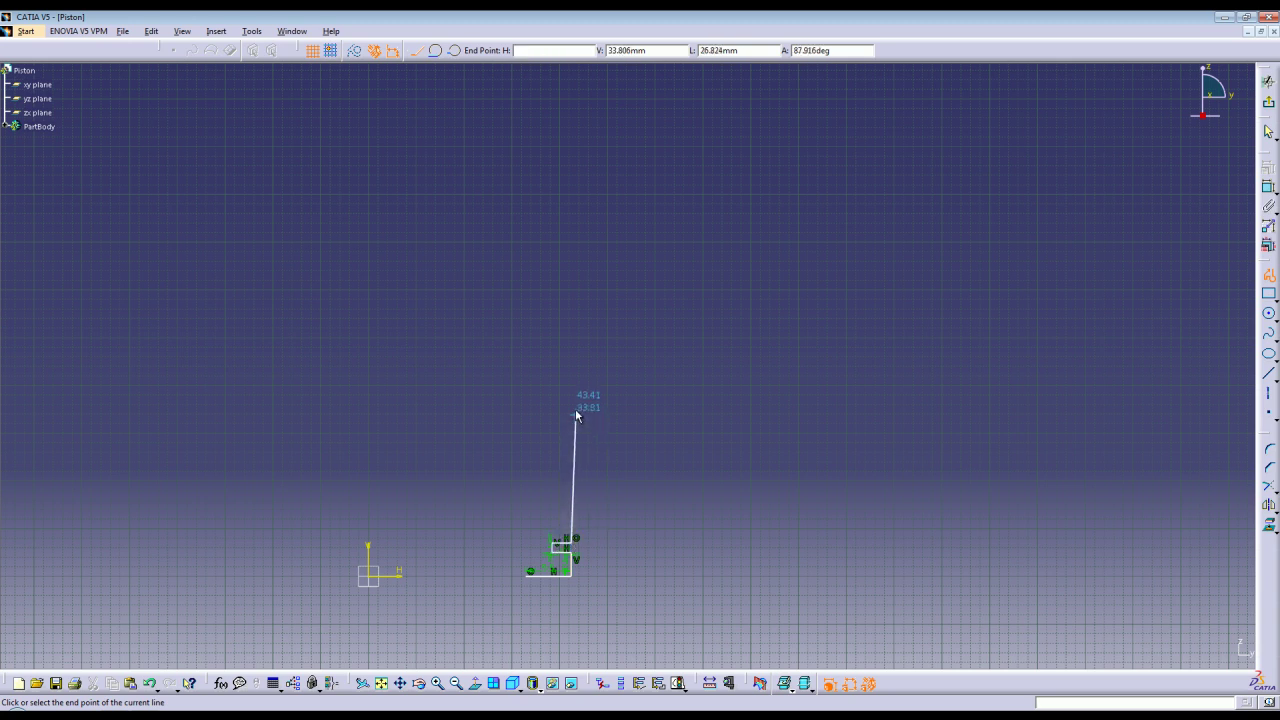
Add a 38 mm vertical line at 90 degrees as the outer wall above the lower groove.
type("38")
key("Tab")
type("90")
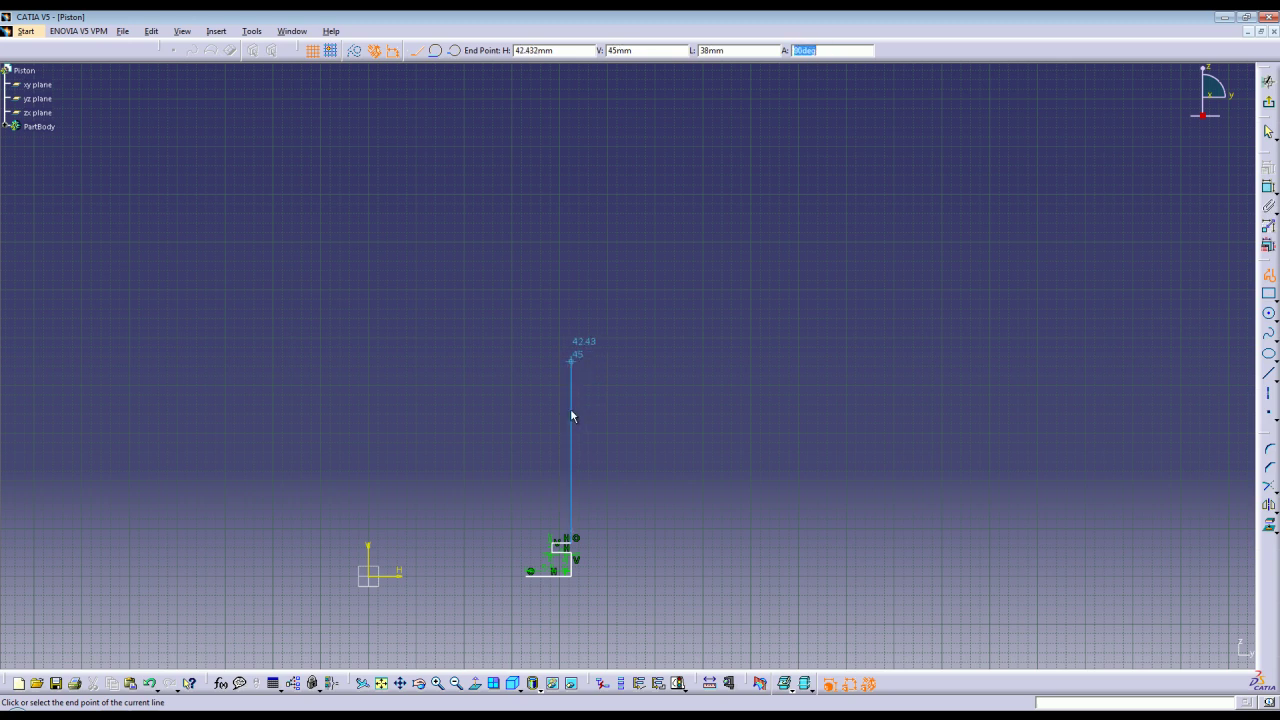
key("Return")
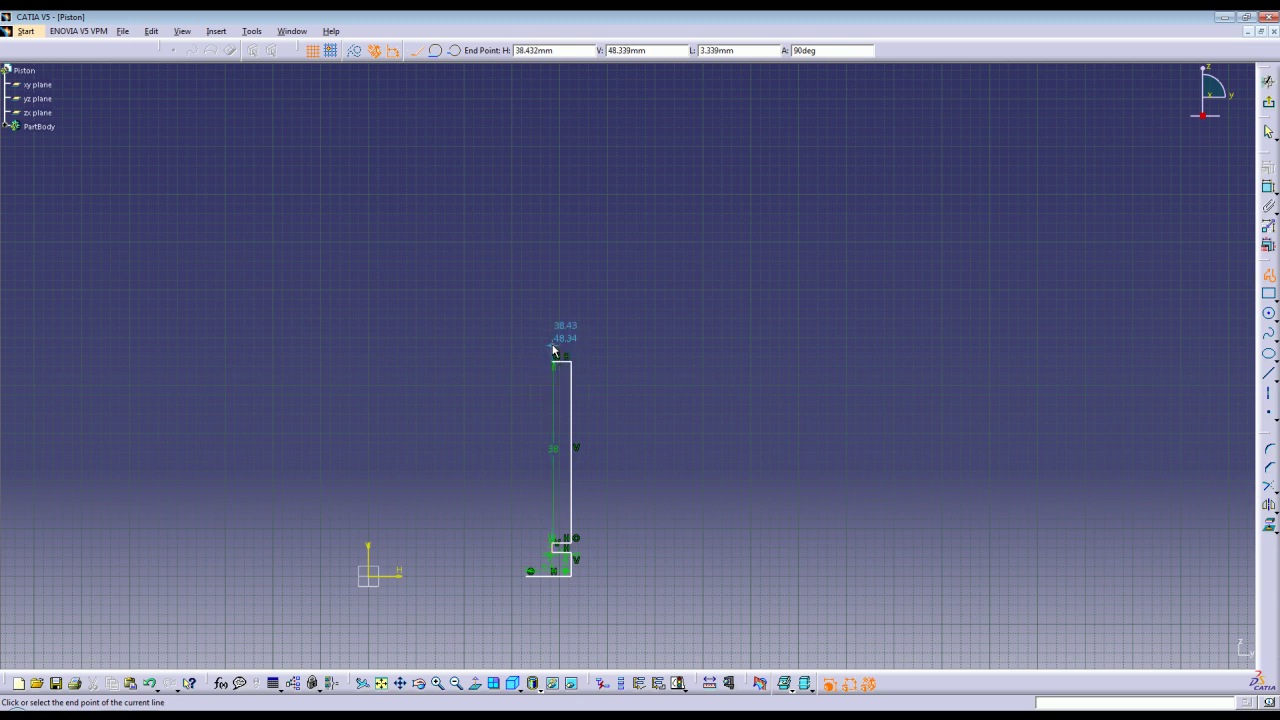
Draw the first ring groove above the 38 mm wall, 3 mm high and 4 mm deep, ending level with the outer wall.
key("Tab")
key("Tab")
key("Tab")
type("3")
key("Return")
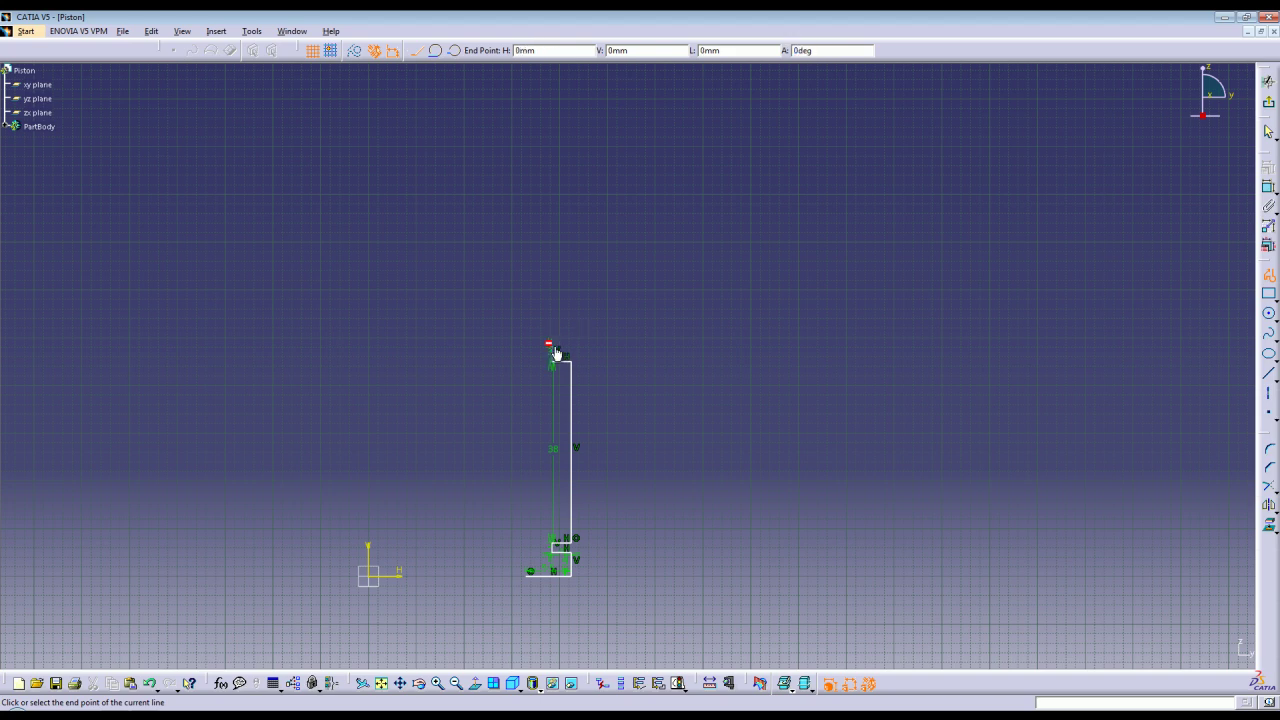
left_click(575, 346)
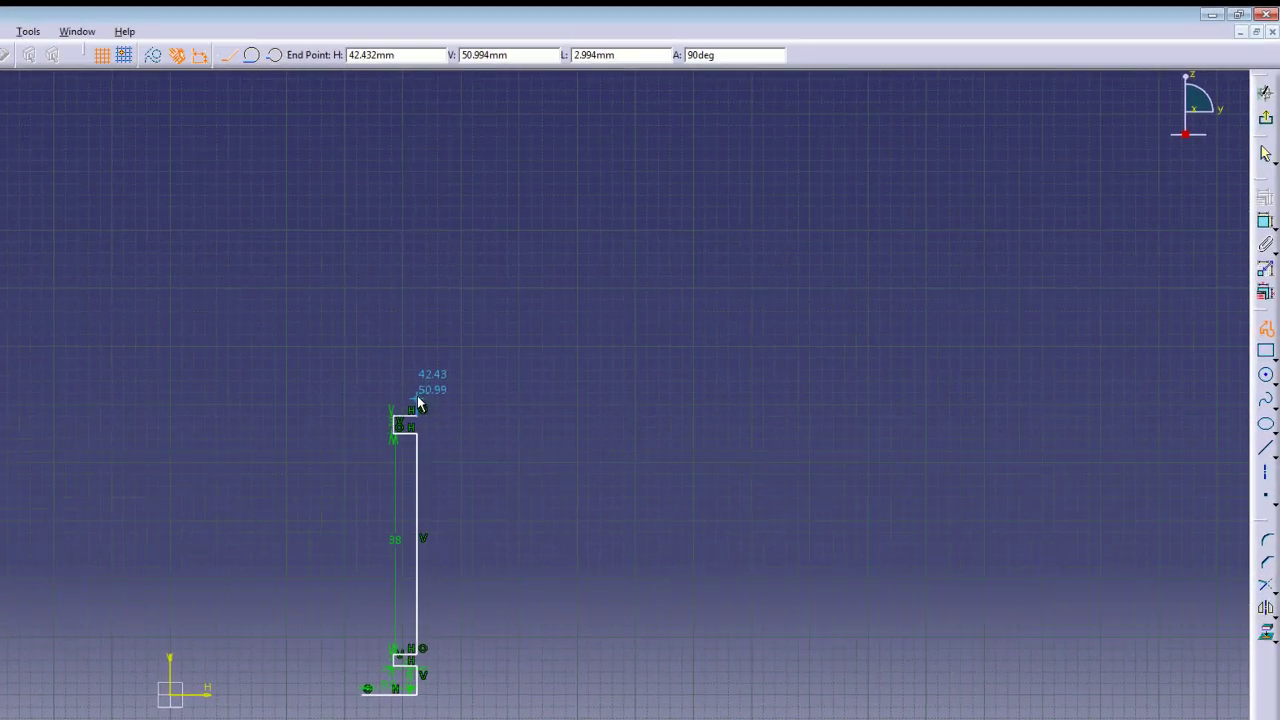
Add a 2 mm vertical line at 90 degrees above the first ring groove.
key("Tab")
key("Tab")
key("Tab")
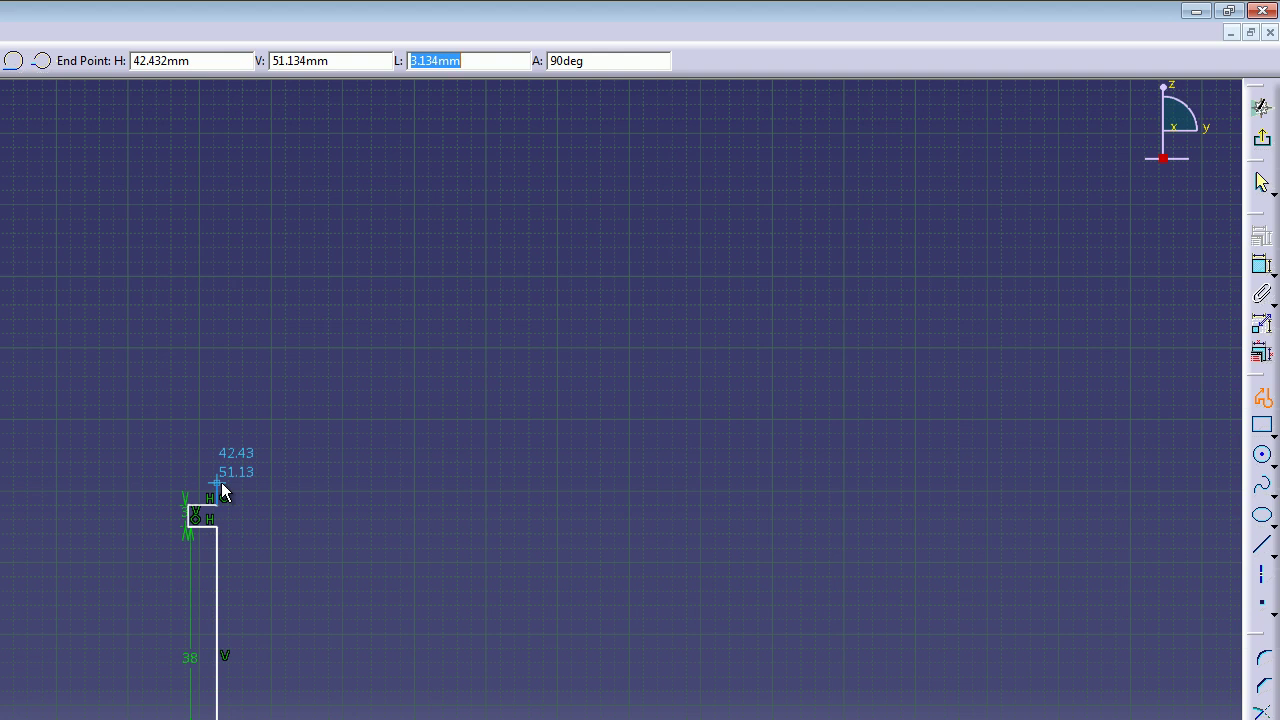
type("2")
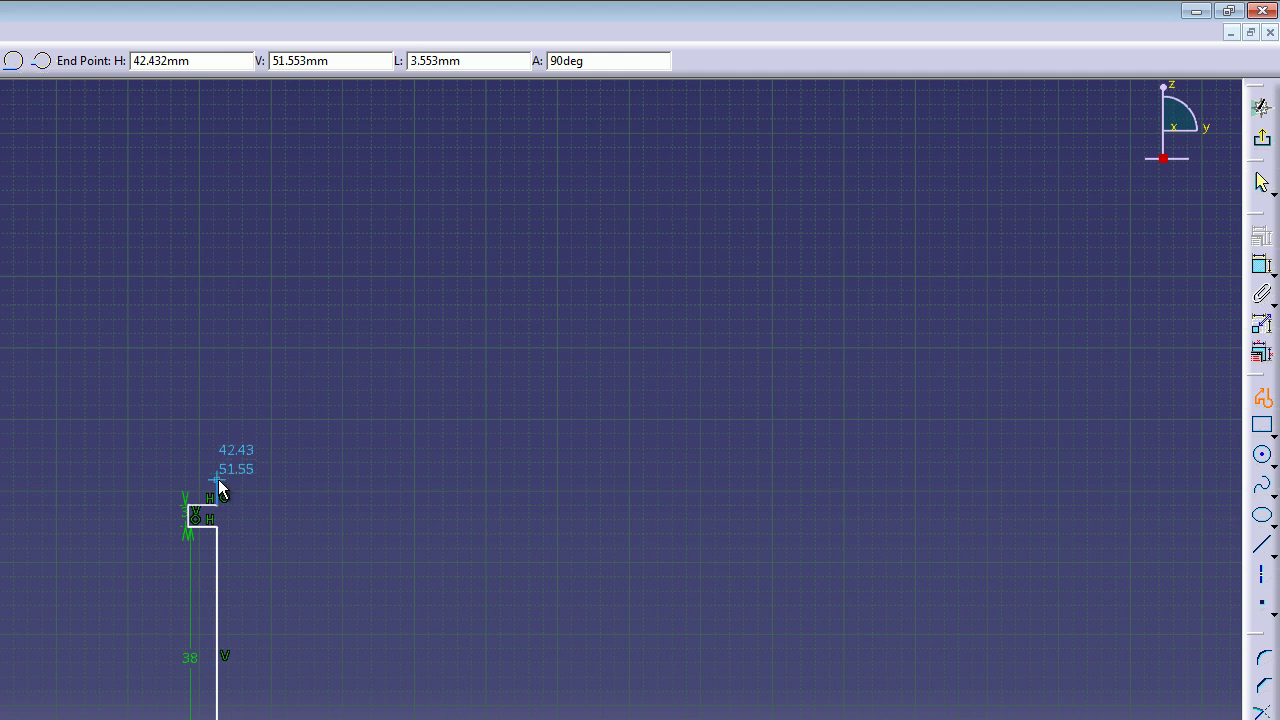
key("Delete")
key("Delete")
key("Delete")
key("Delete")
key("Delete")
key("Delete")
key("Tab")
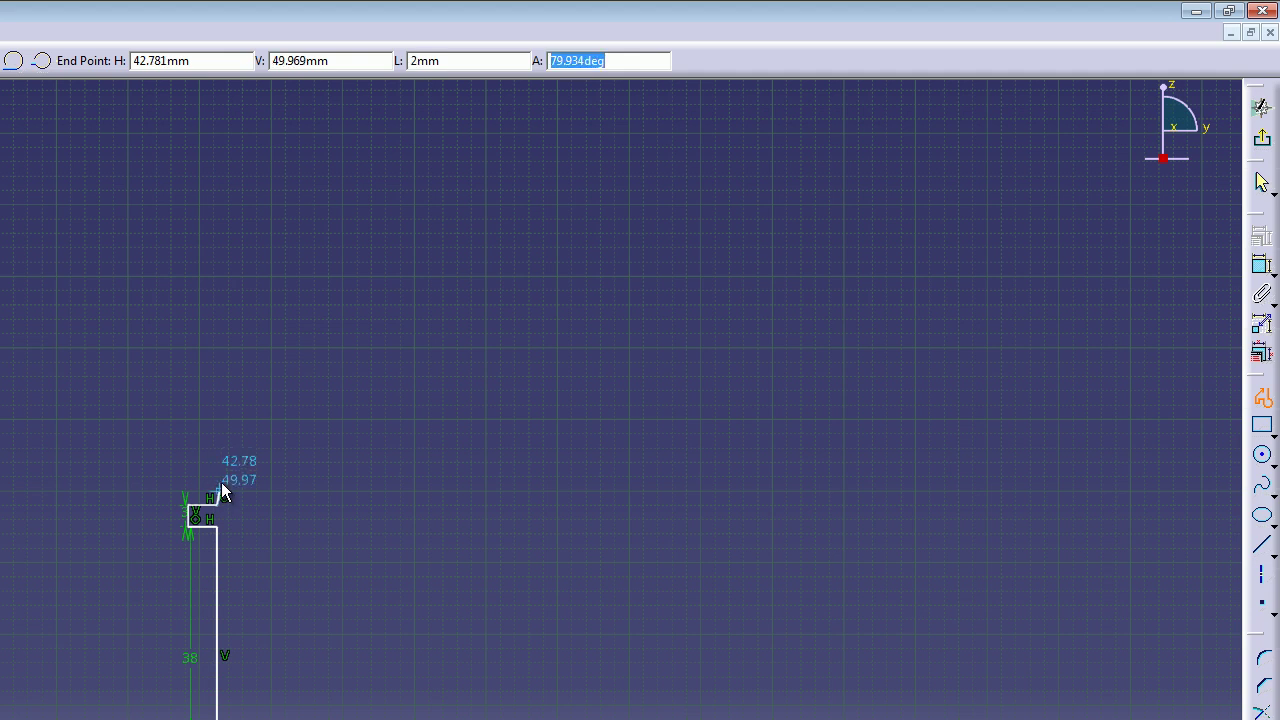
type("90")
key("Return")
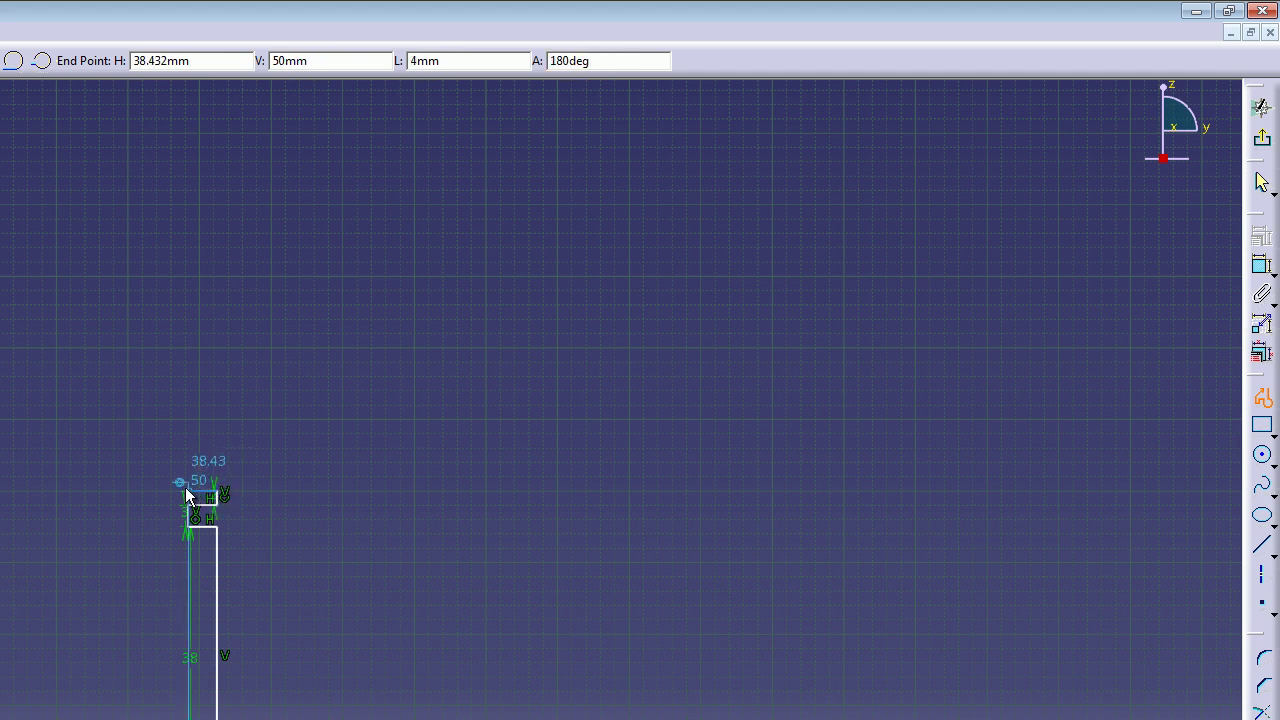
Draw the second ring groove, 4 mm deep and 3 mm high, returning to the outer wall.
left_click(184, 488)
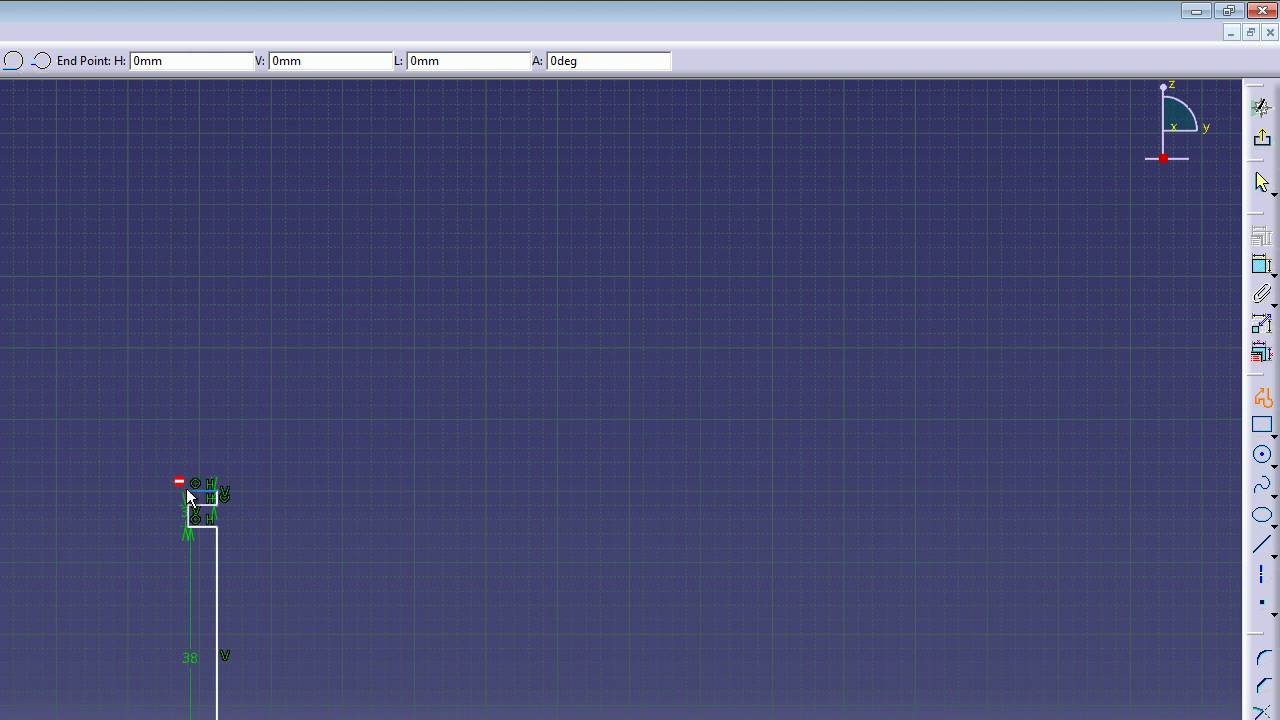
key("Tab")
key("Tab")
key("Tab")
type("3")
key("Tab")
left_click(188, 466)
left_click(218, 466)
Add a 2 mm vertical line above the second ring groove, reaching a height of 55 mm.
key("Tab")
key("Tab")
key("Tab")
type("2")
key("Tab")
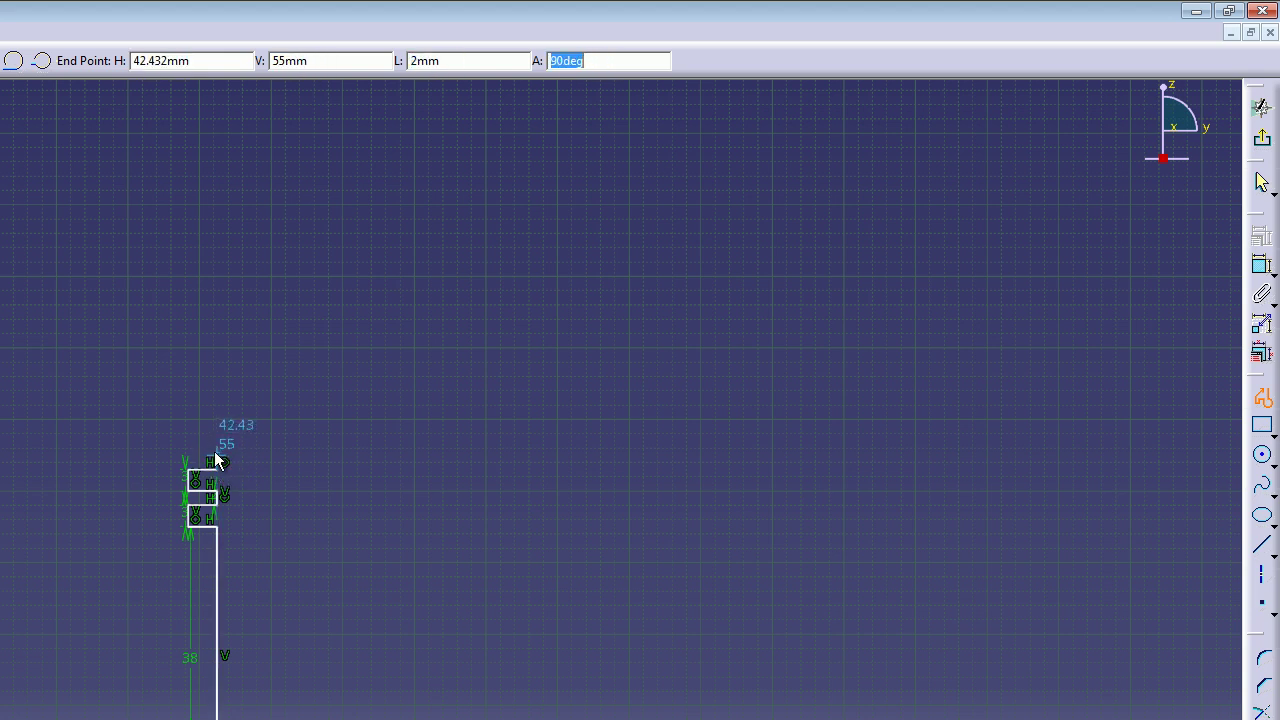
left_click(218, 460)
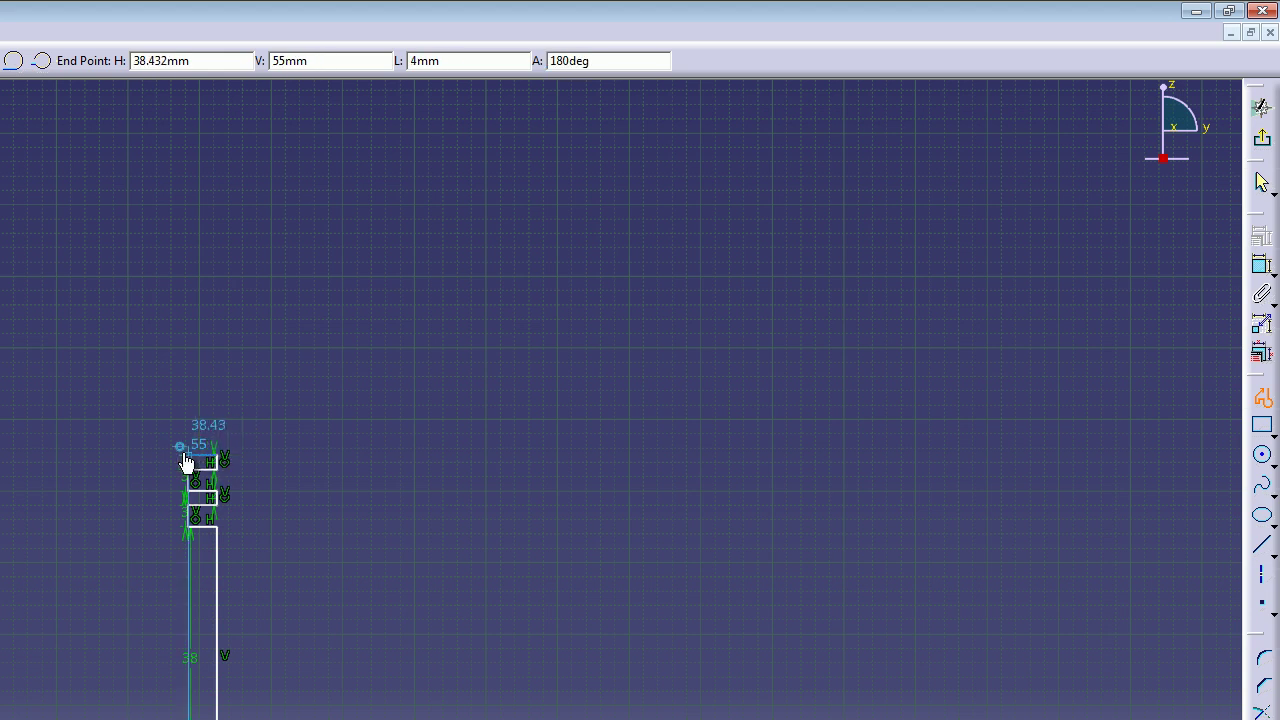
Draw the third ring groove, 4 mm deep and 3 mm high, back out to the outer wall at 58 mm height.
left_click(187, 460)
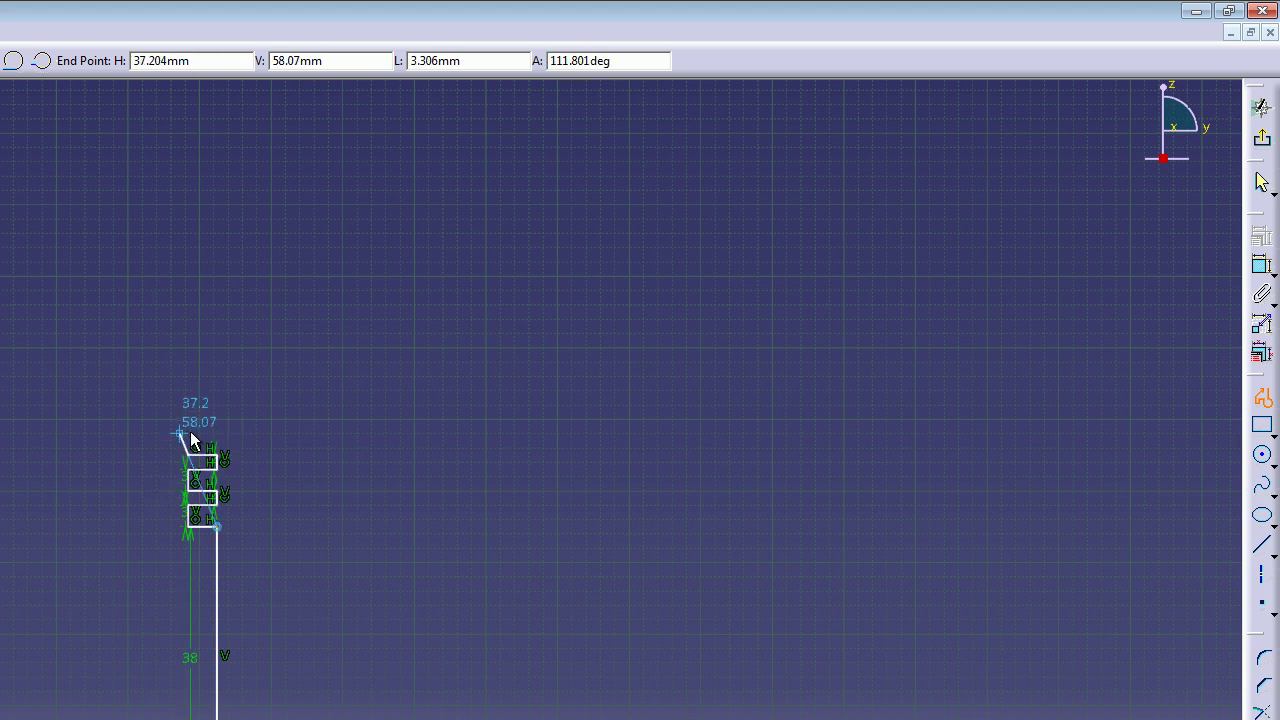
type("3")
key("Tab")
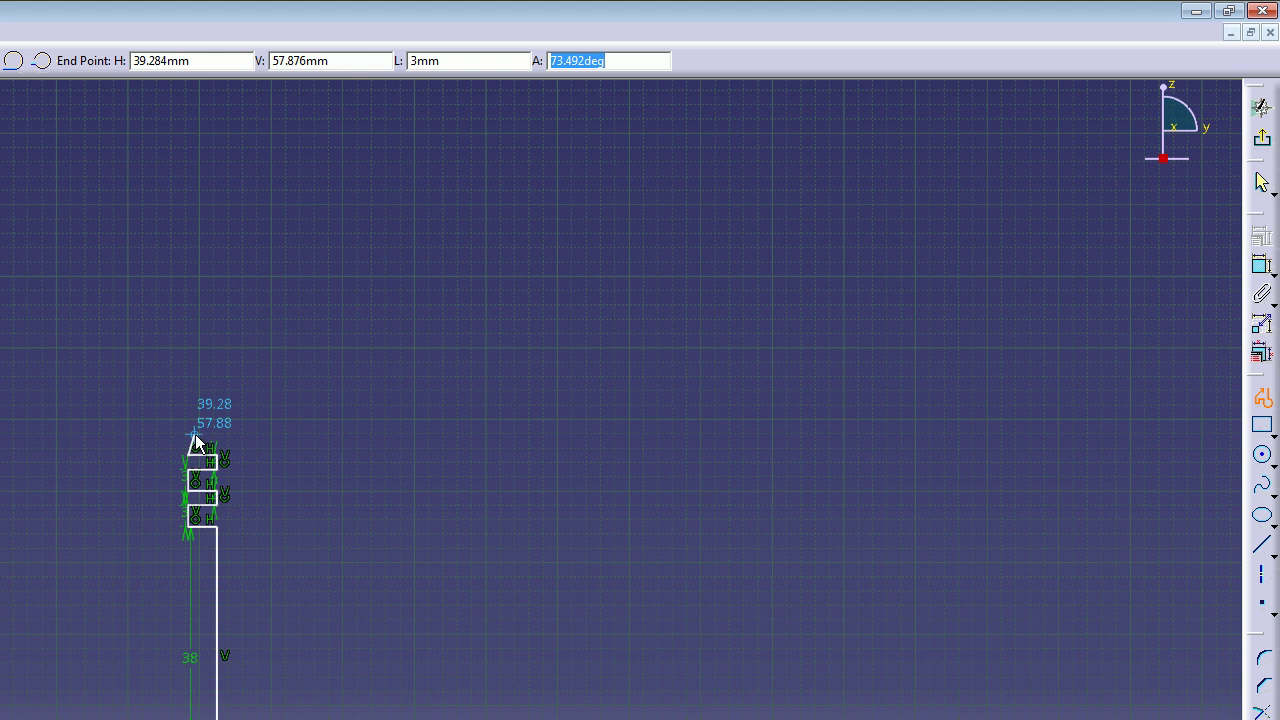
left_click(190, 437)
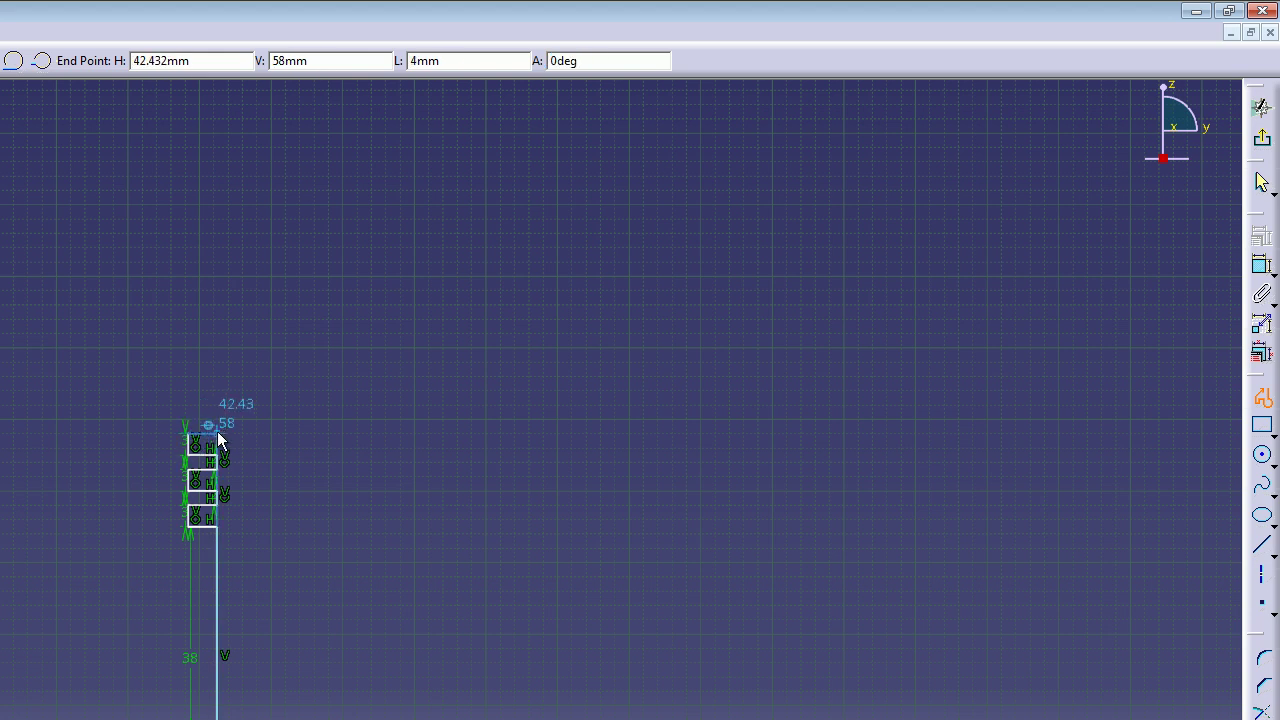
key("Tab")
left_click(217, 431)
Add a 2 mm vertical line at 90 degrees above the third ring groove, up to a height of 60 mm.
key("Tab")
key("Tab")
type("3")
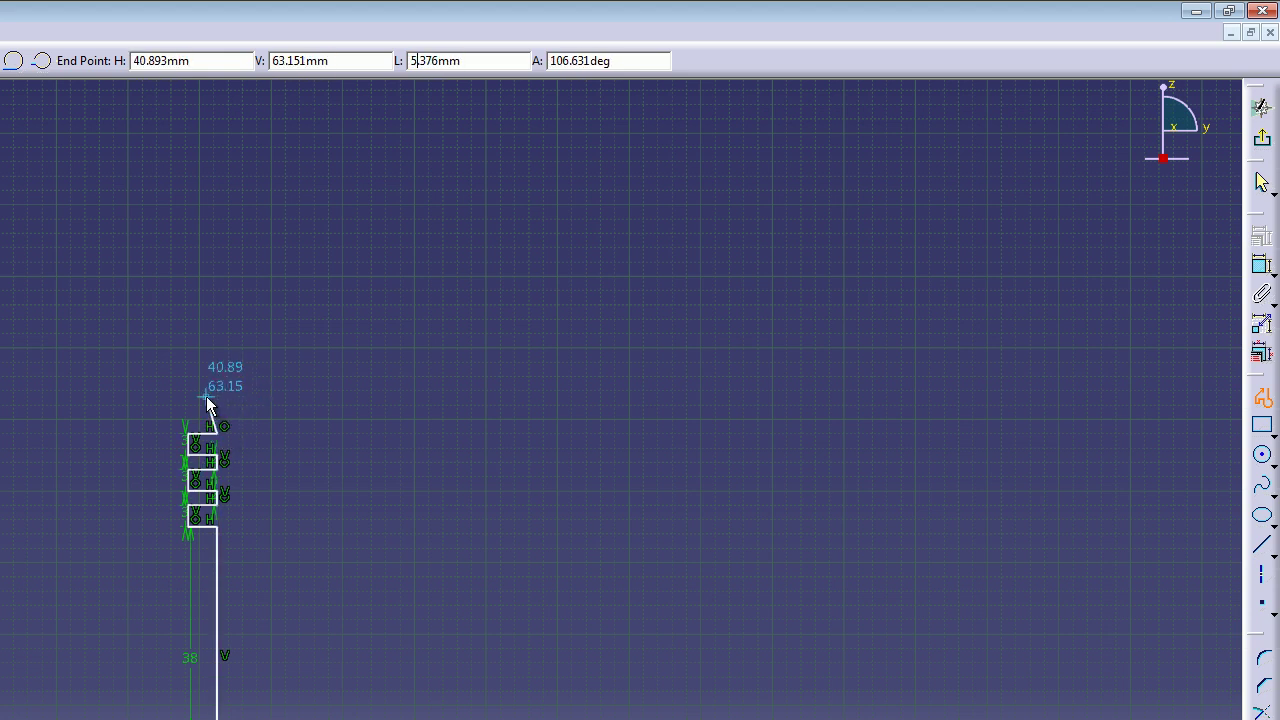
key("Tab")
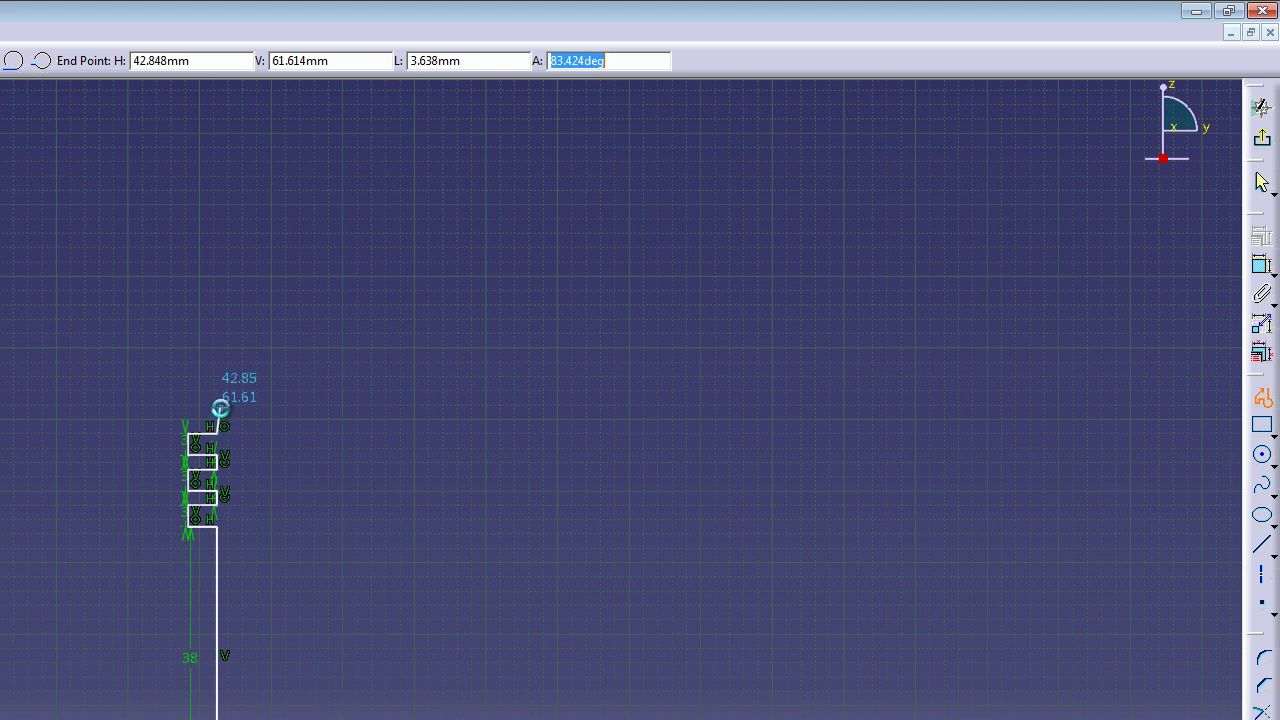
key("Tab")
type("3")
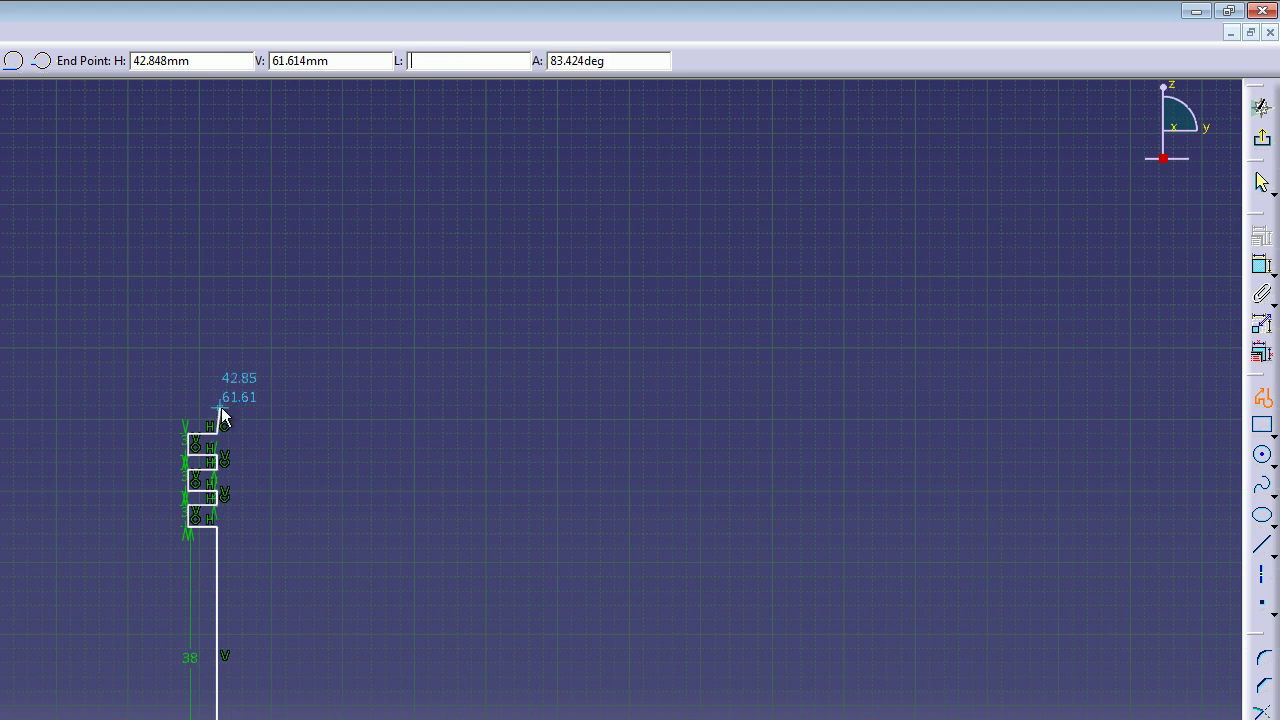
type("2")
key("Tab")
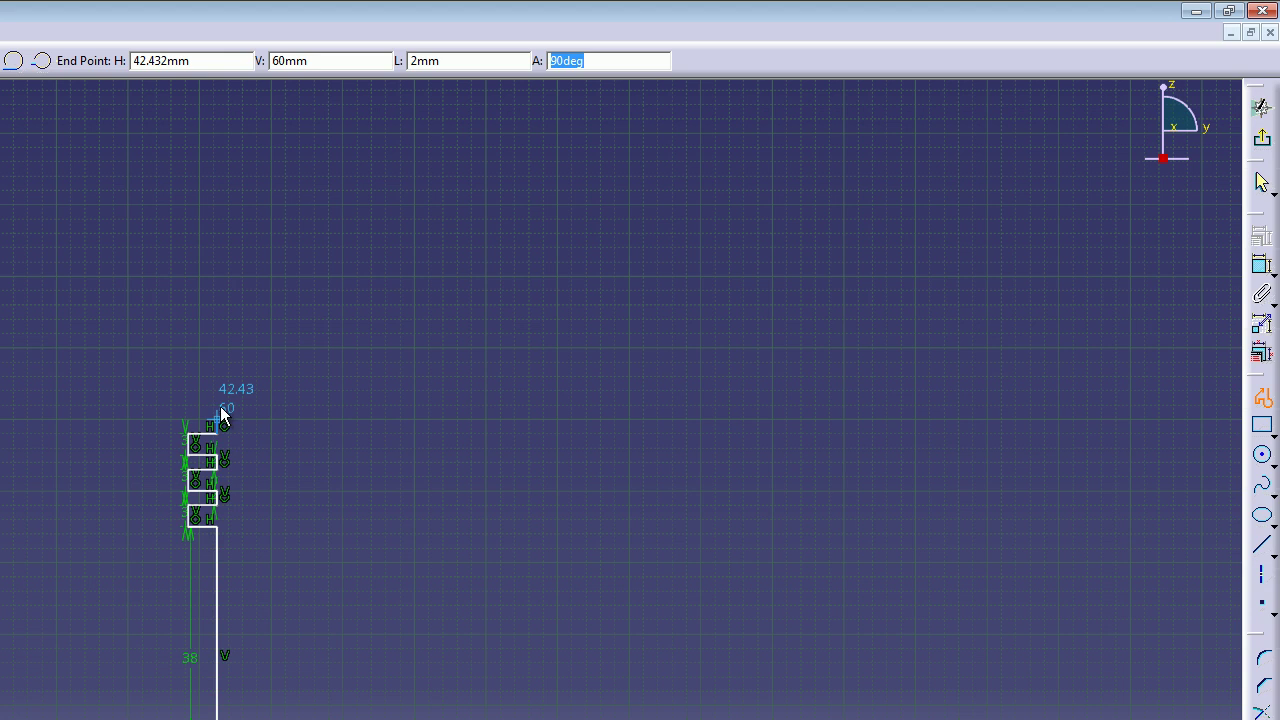
key("Return")
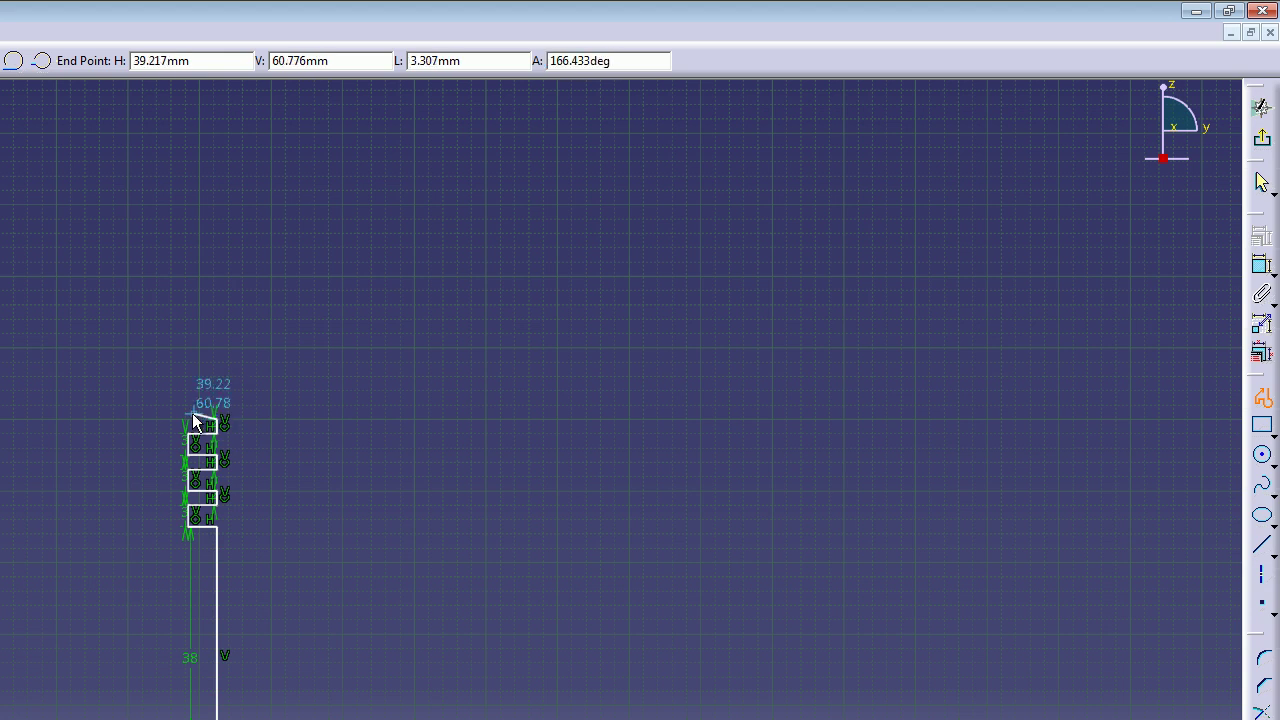
Draw the fourth ring groove, 4 mm deep and 3 mm high, back out to the outer wall at 63 mm height.
left_click(191, 430)
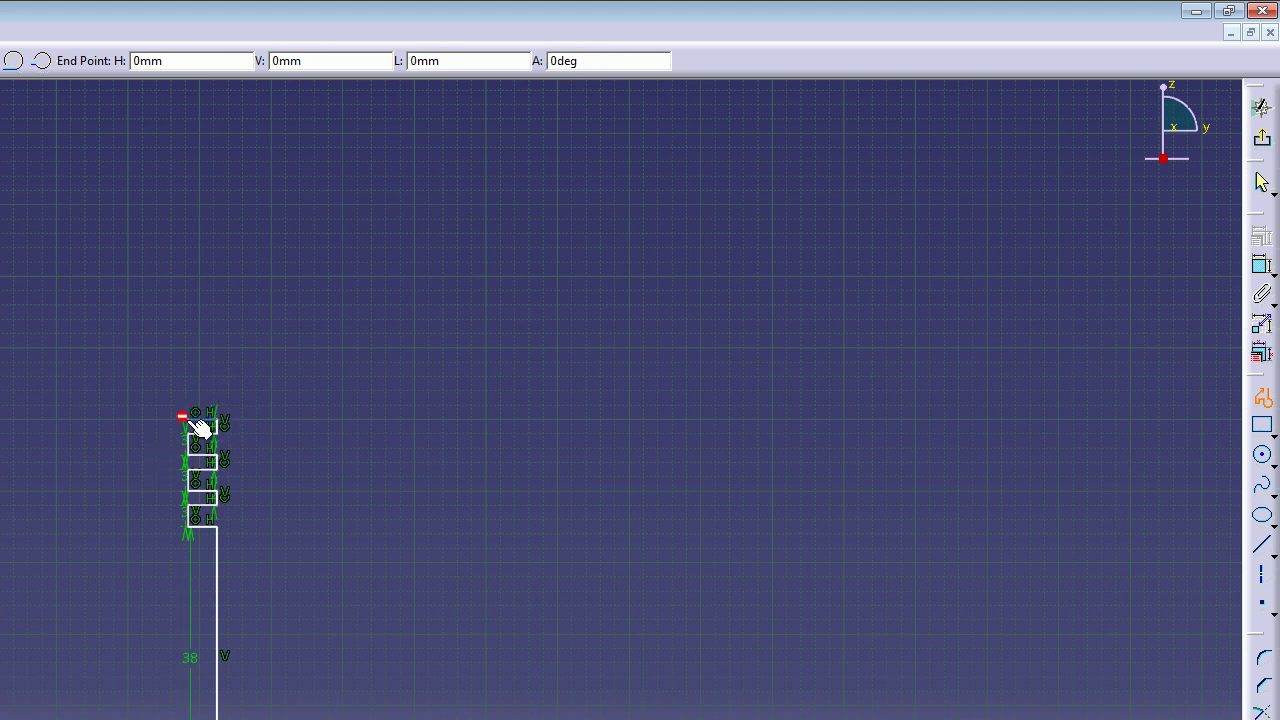
key("Tab")
key("Tab")
type("3")
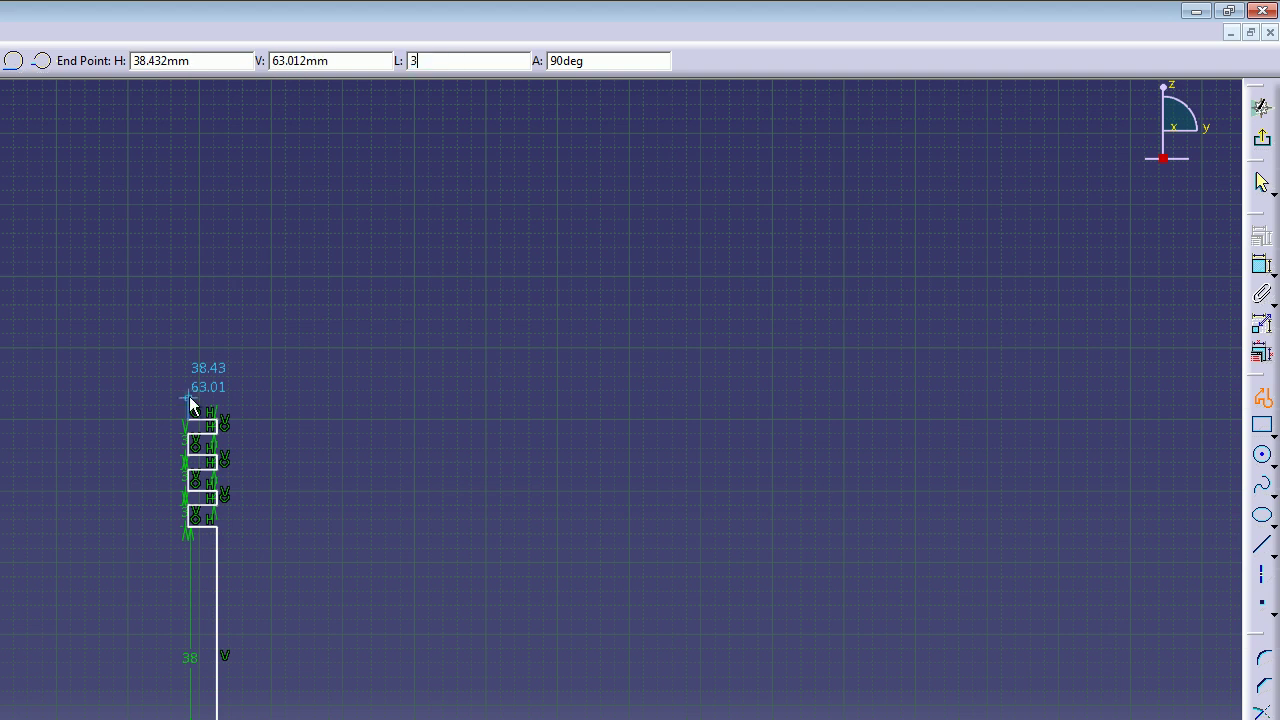
key("Tab")
type("90")
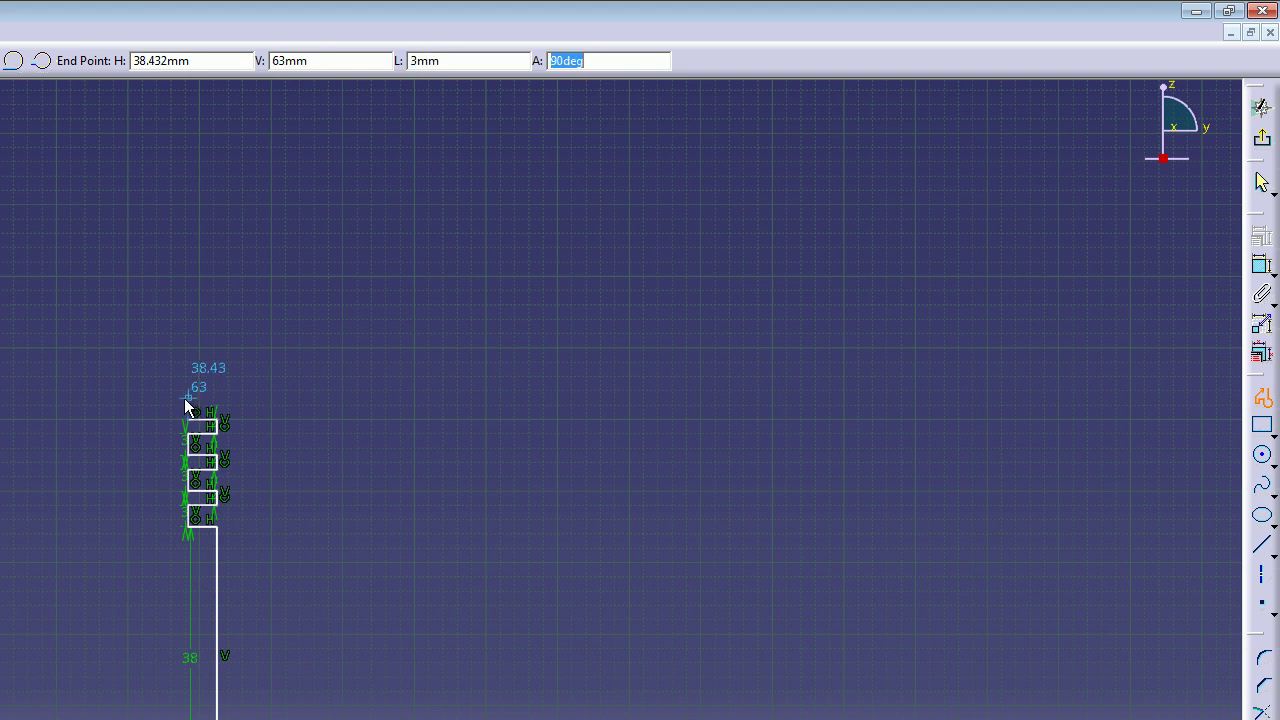
key("Return")
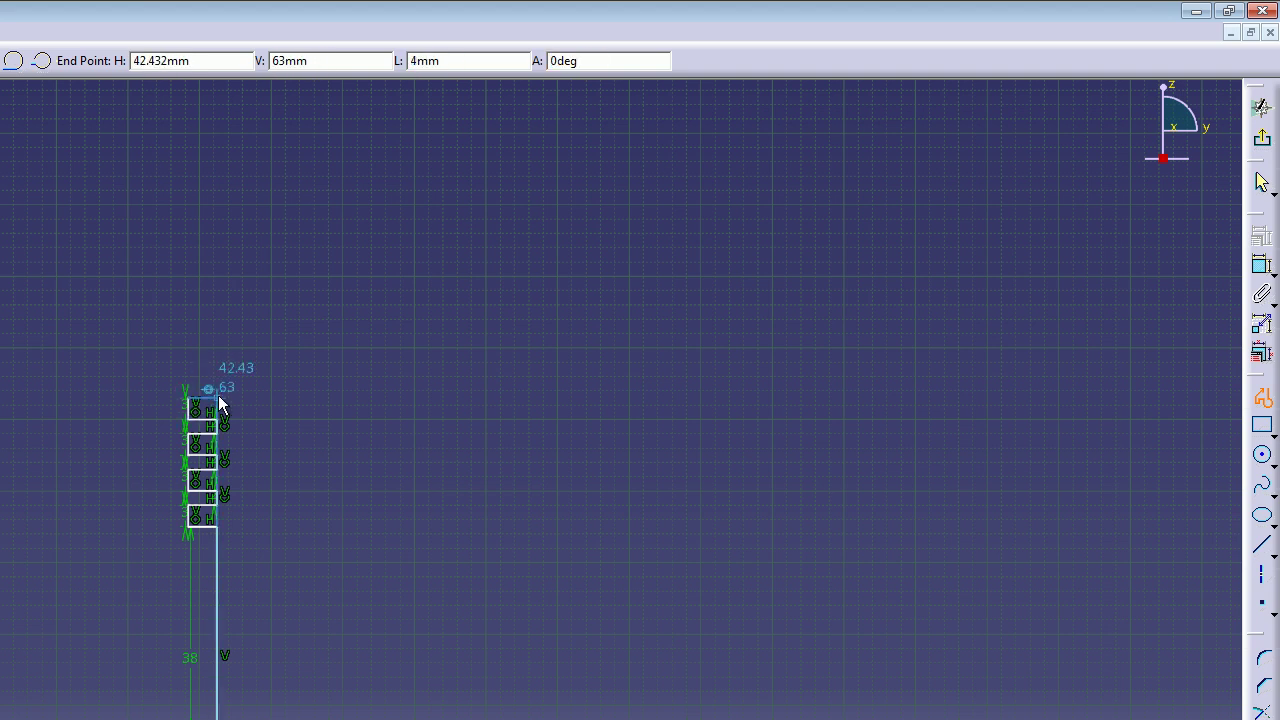
left_click(218, 395)
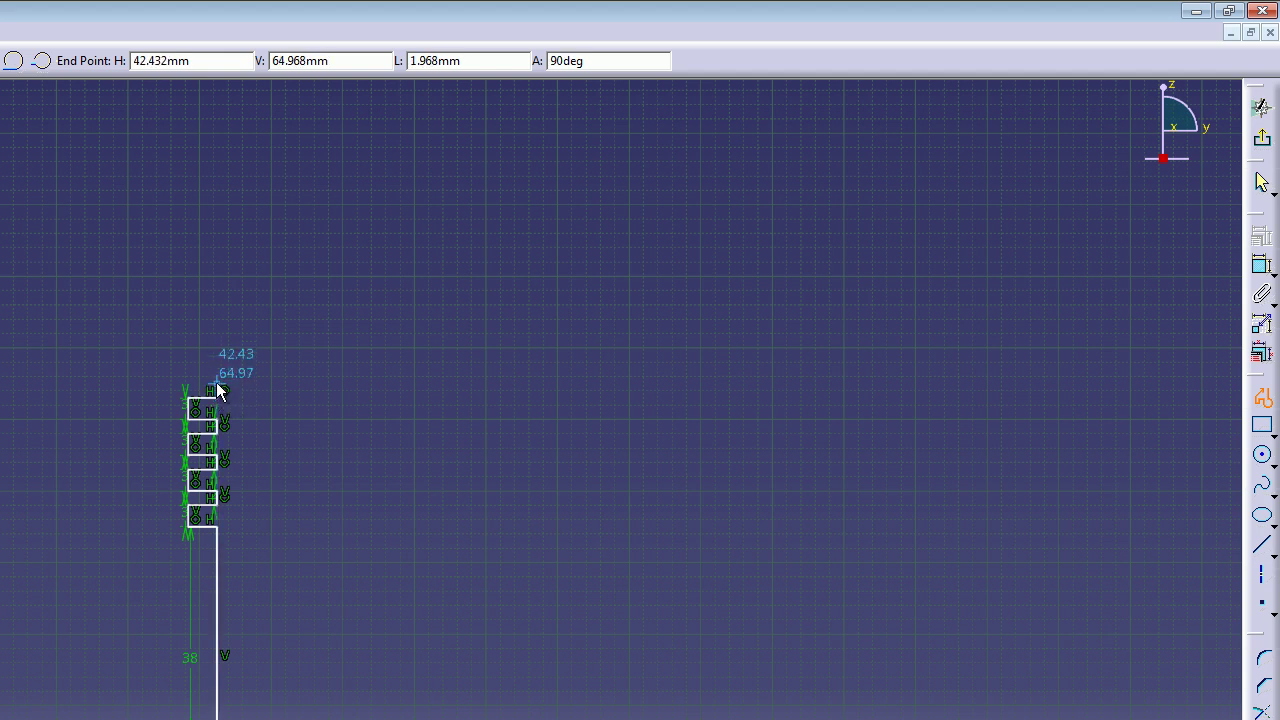
Add a 2 mm vertical line above the fourth ring groove up to 65 mm height and end the profile there, leaving it open.
key("Tab")
key("Tab")
type("2")
key("Tab")
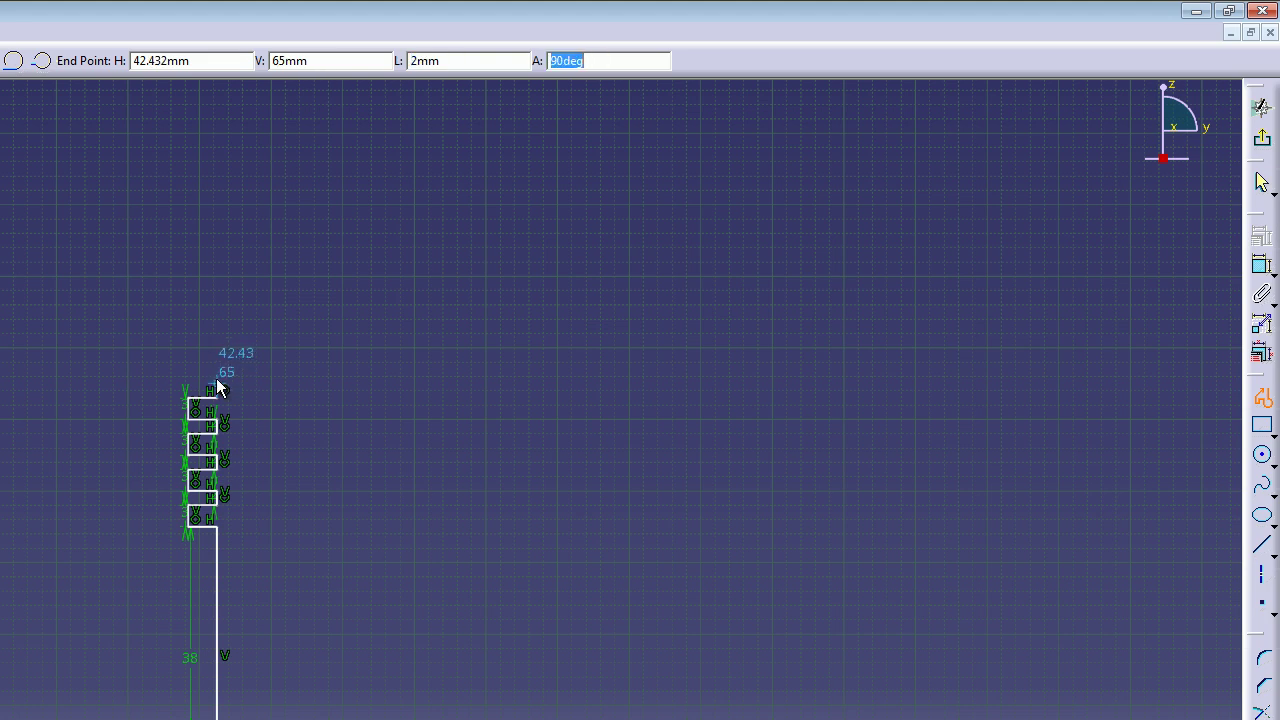
left_click(213, 377)
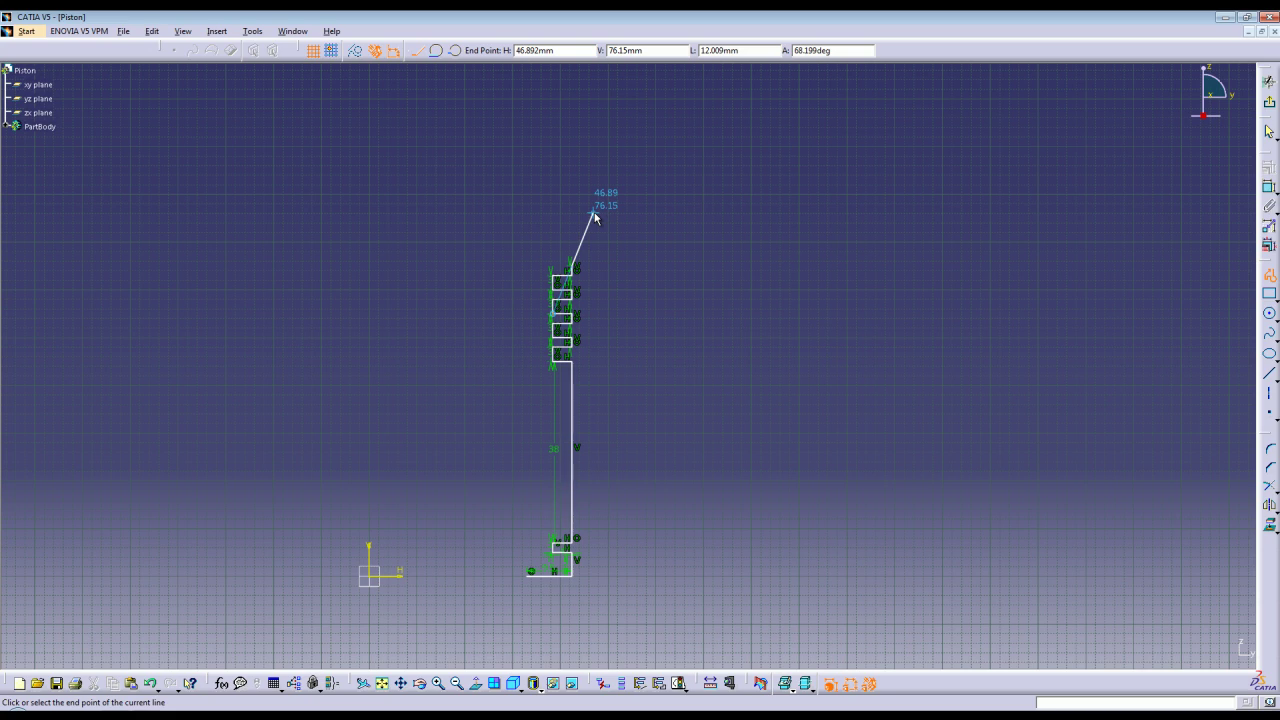
key("Escape")
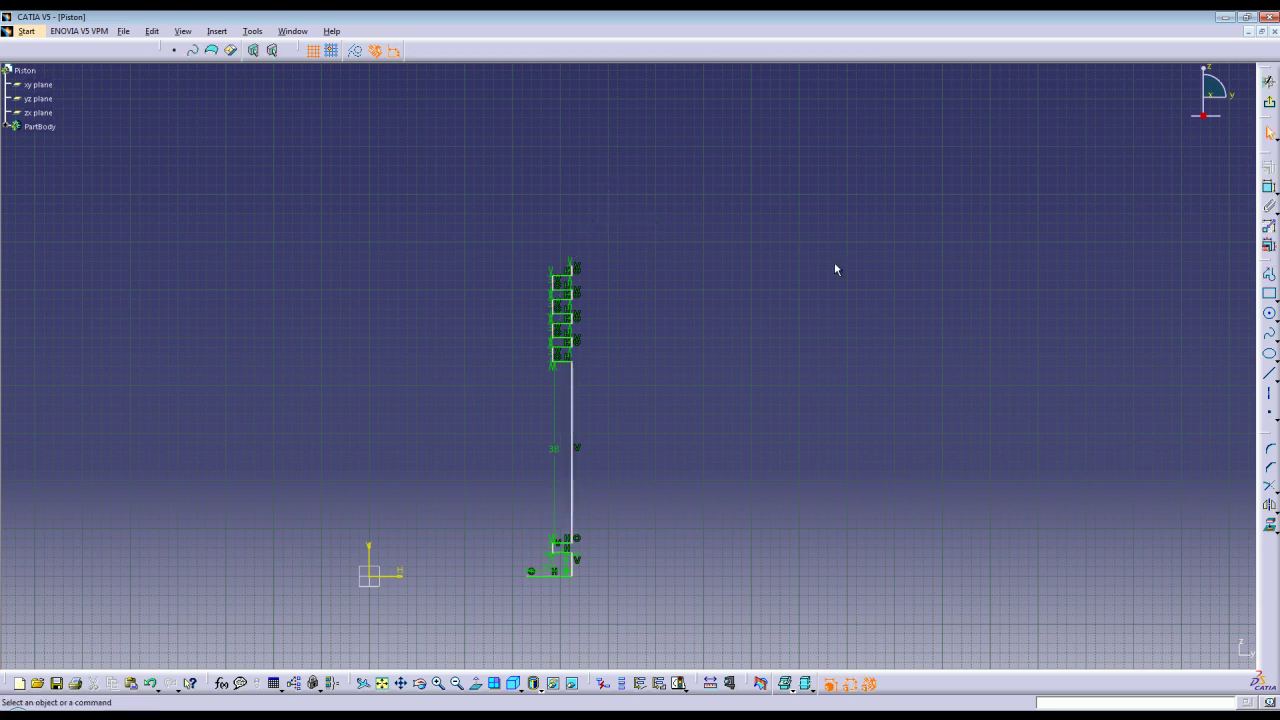
Draw a three-point arc with limits from the outer wall's upper endpoint to the vertical axis, bulging upward with a 189 mm radius.
left_click(1270, 313)
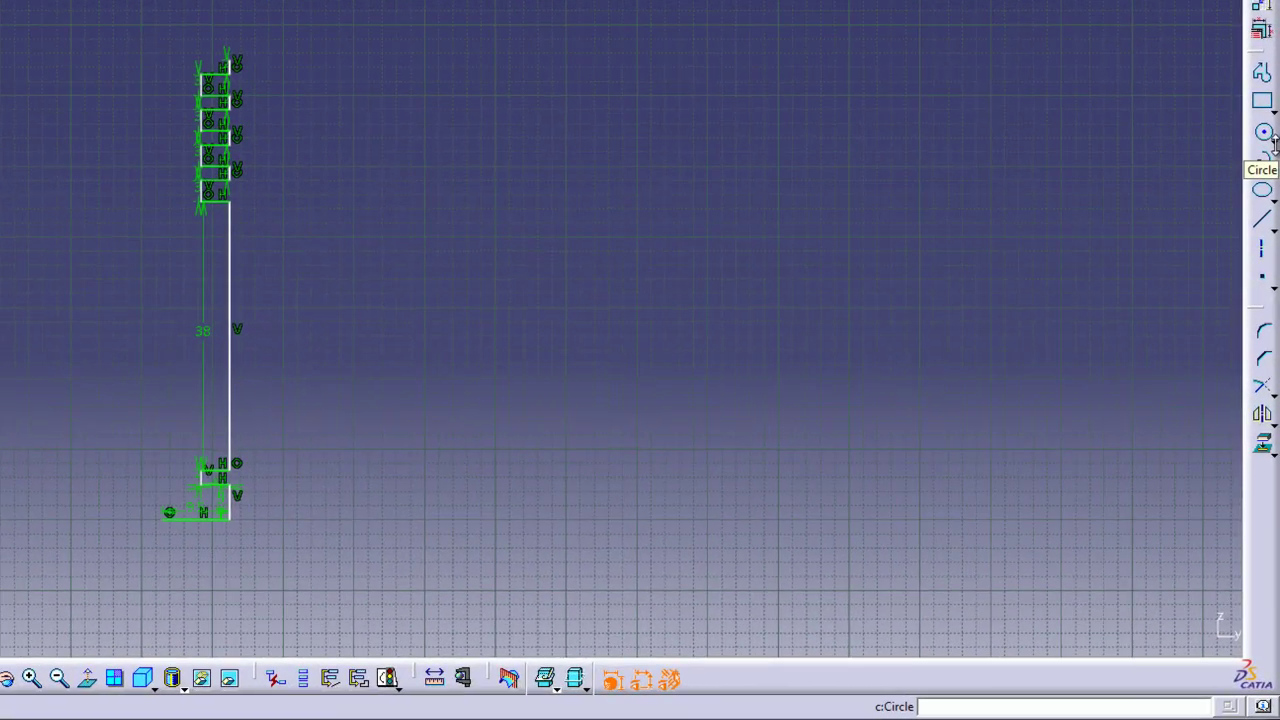
left_click(1277, 322)
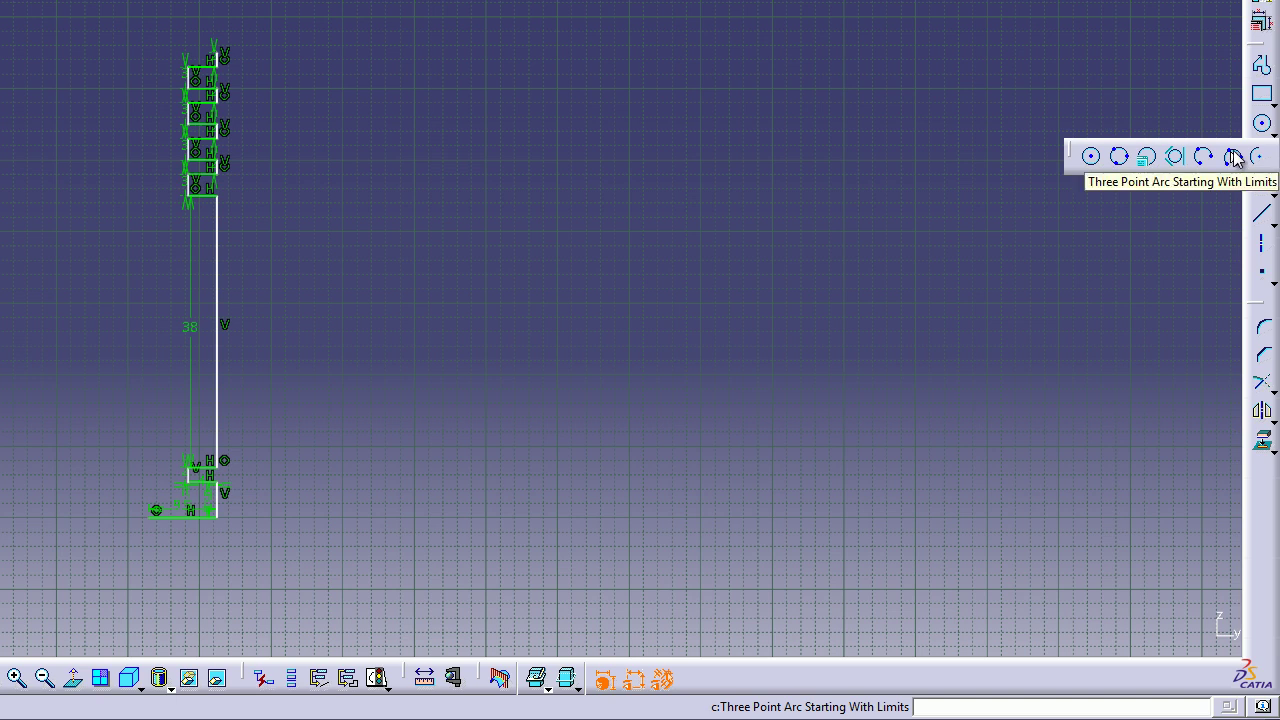
left_click(1235, 160)
scroll(400, 114, "up", 3)
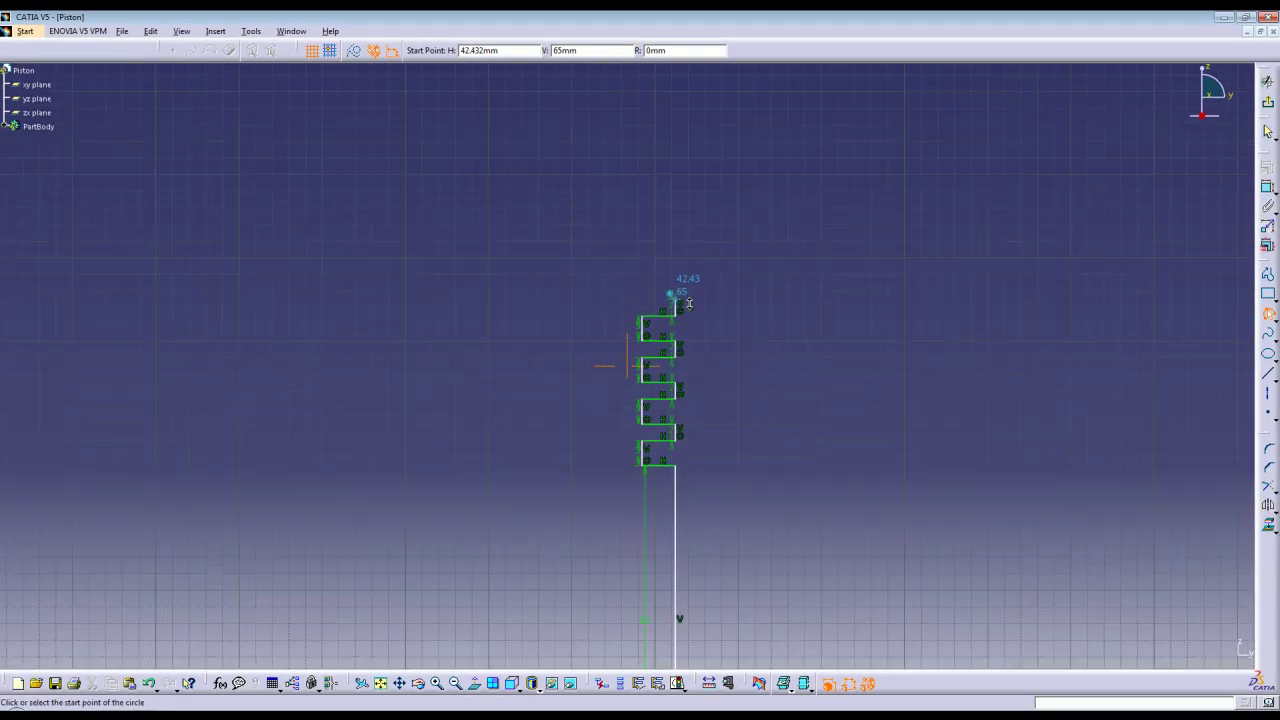
scroll(689, 303, "down", 3)
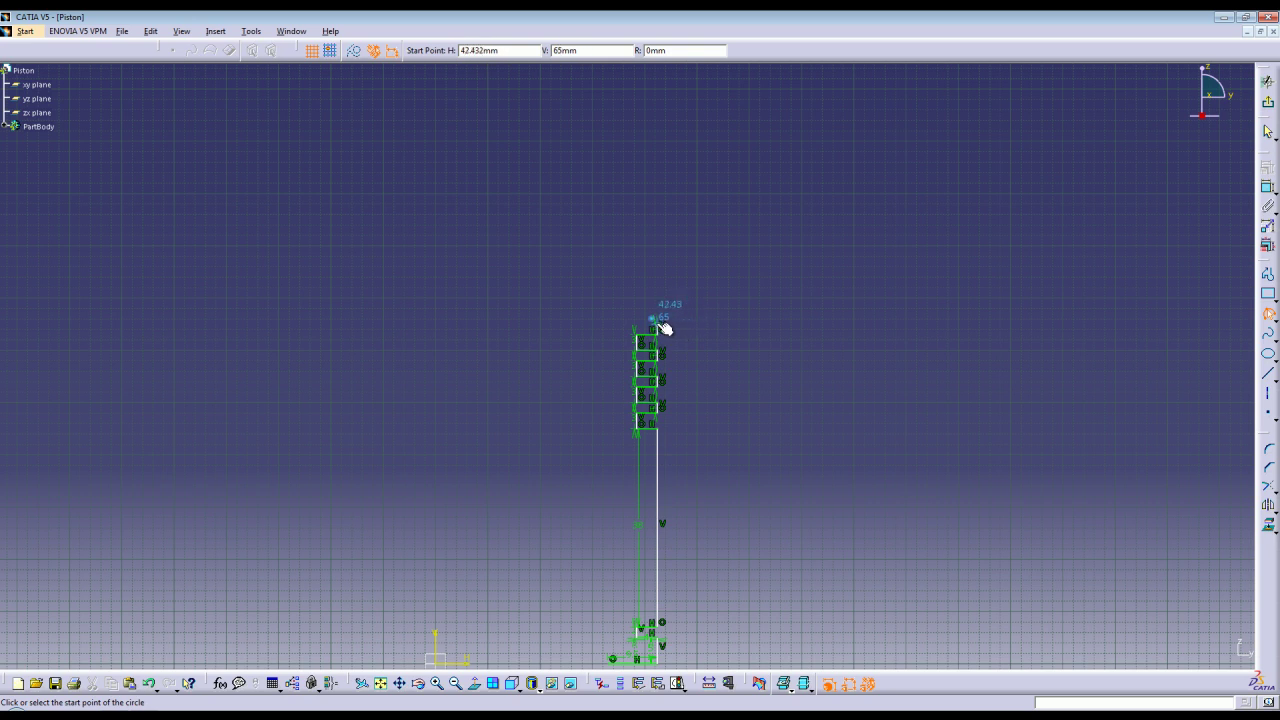
left_click(661, 326)
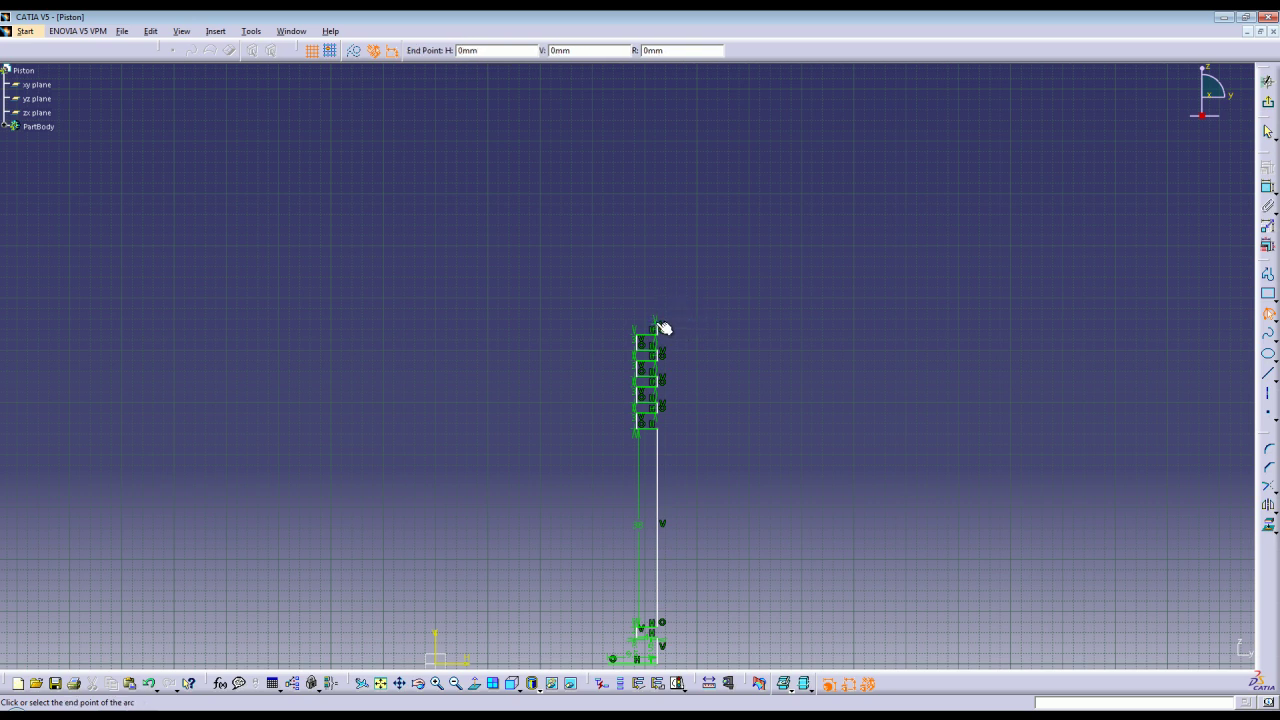
left_click(436, 327)
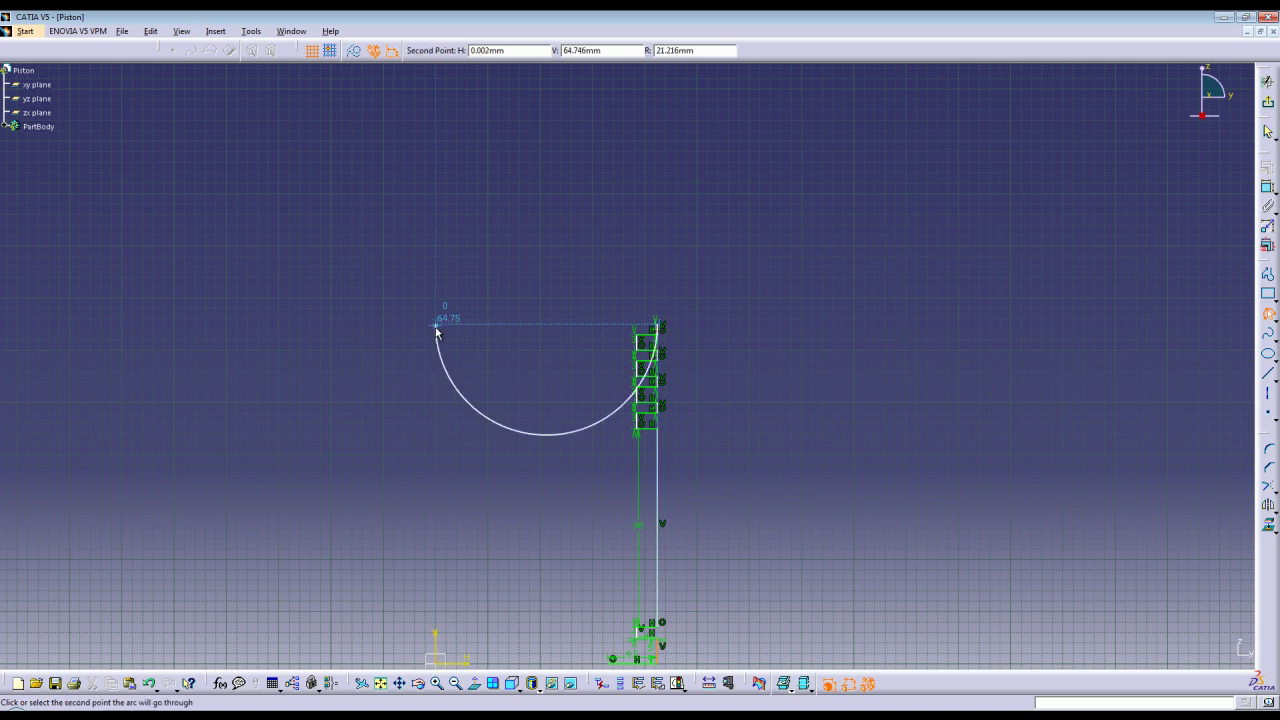
key("Tab")
key("Tab")
key("Tab")
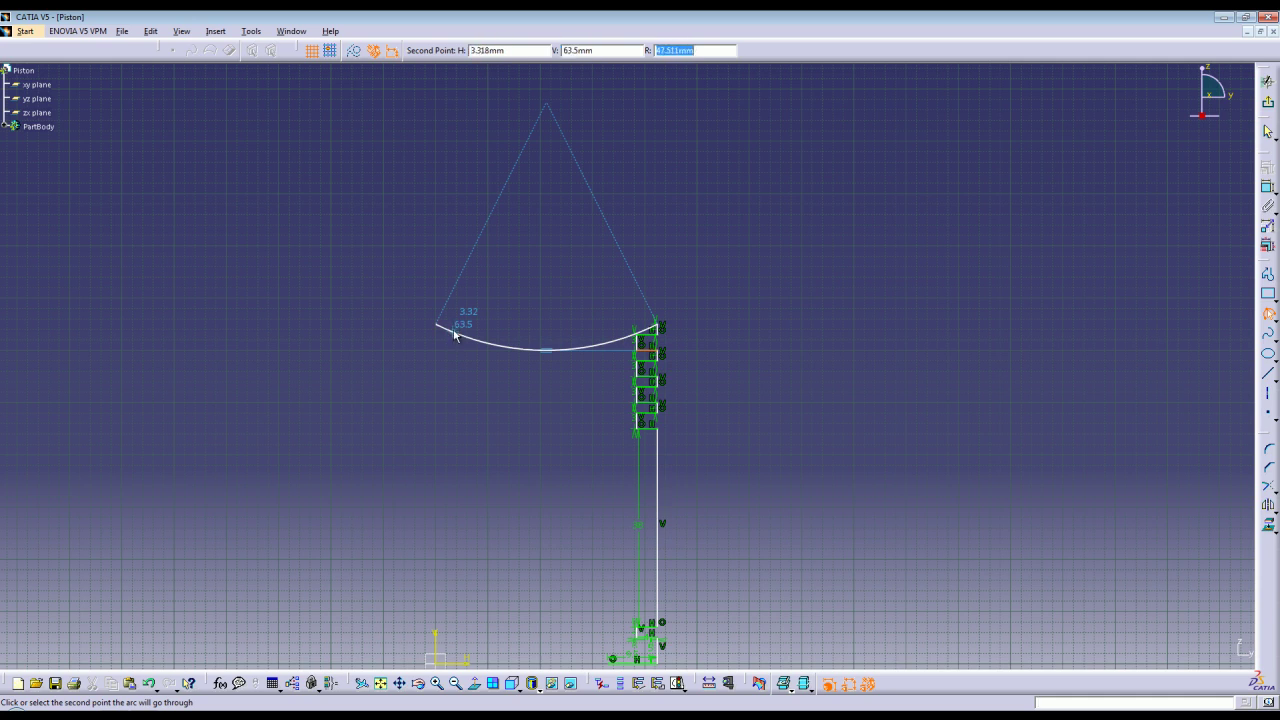
type("1")
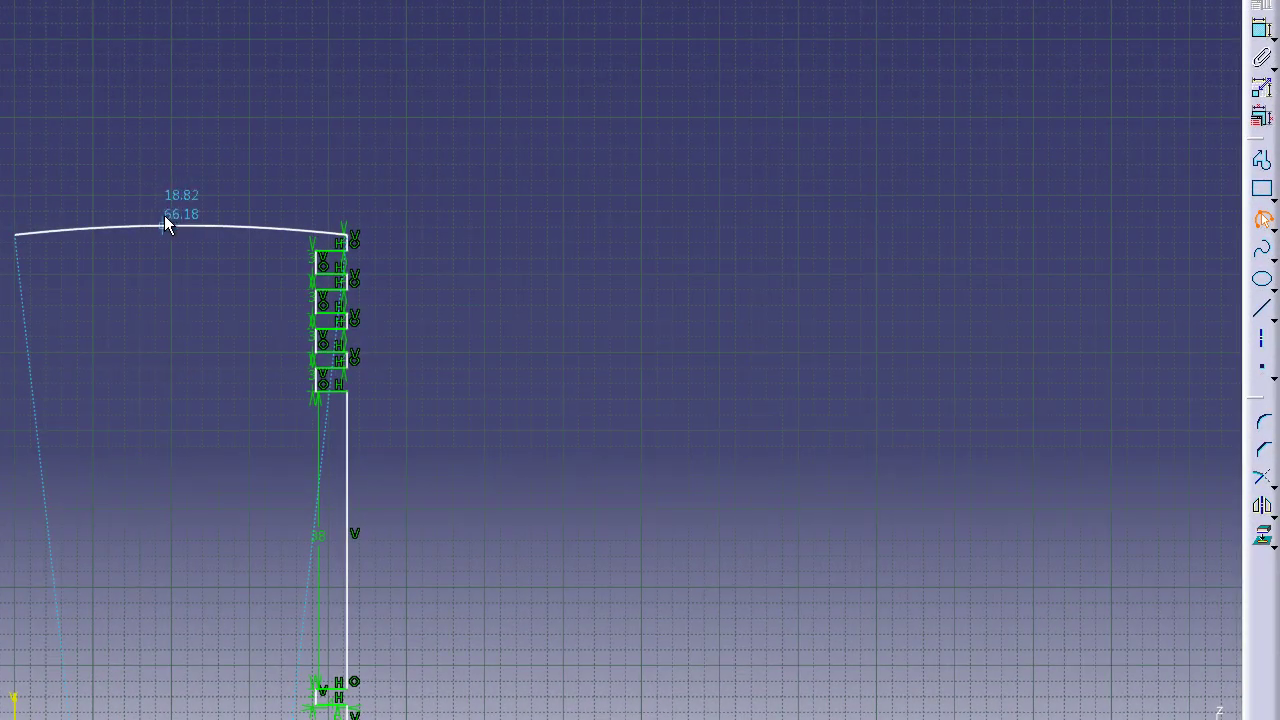
left_click(162, 229)
Constrain the crown arc's centre point to be coincident with the vertical axis.
mouse_move(143, 406)
middle_mouse_down()
mouse_move(139, 350)
mouse_move(223, 566)
mouse_move(180, 197)
middle_mouse_up()
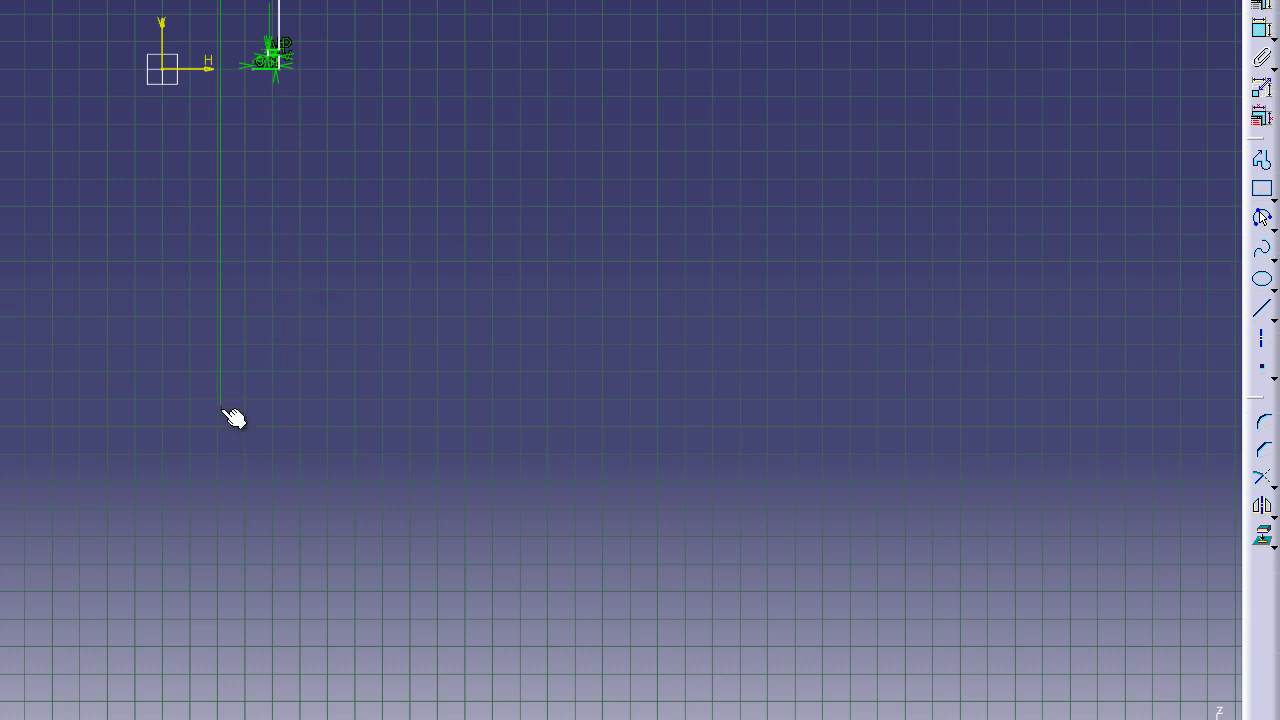
middle_click_drag(348, 171, 358, 246)
left_click(175, 113)
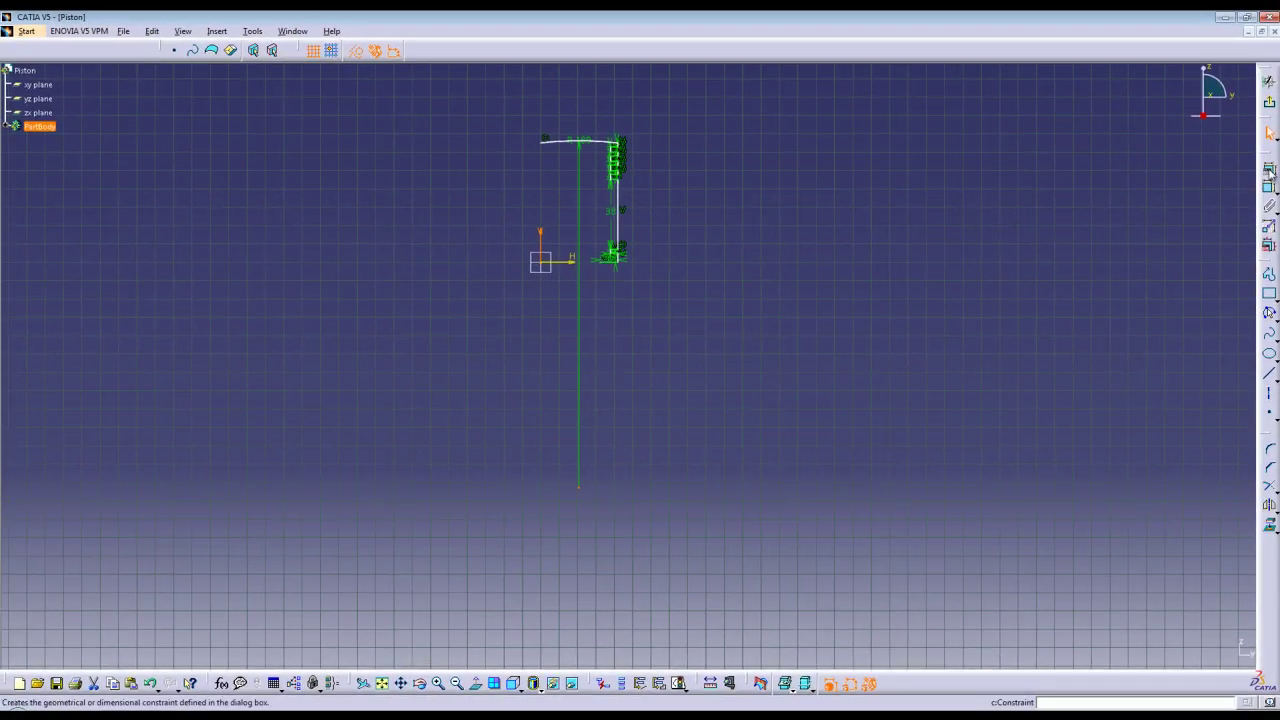
left_click(1275, 171)
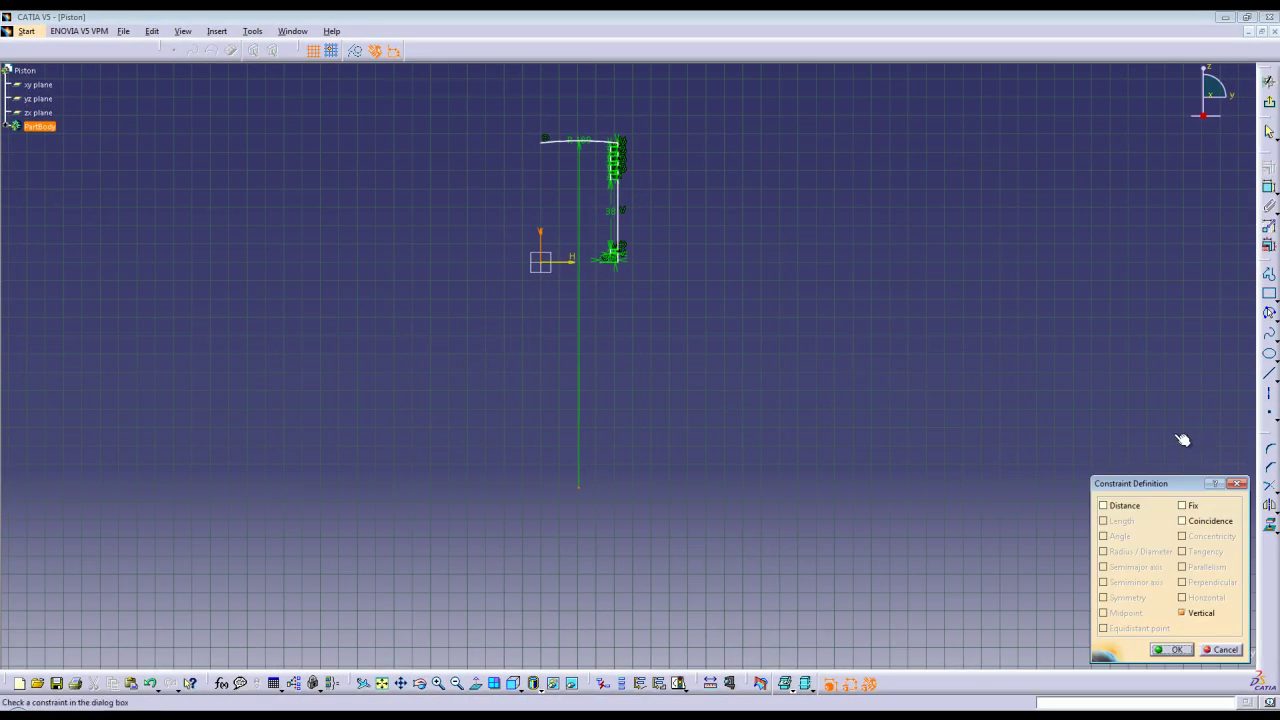
left_click(1183, 521)
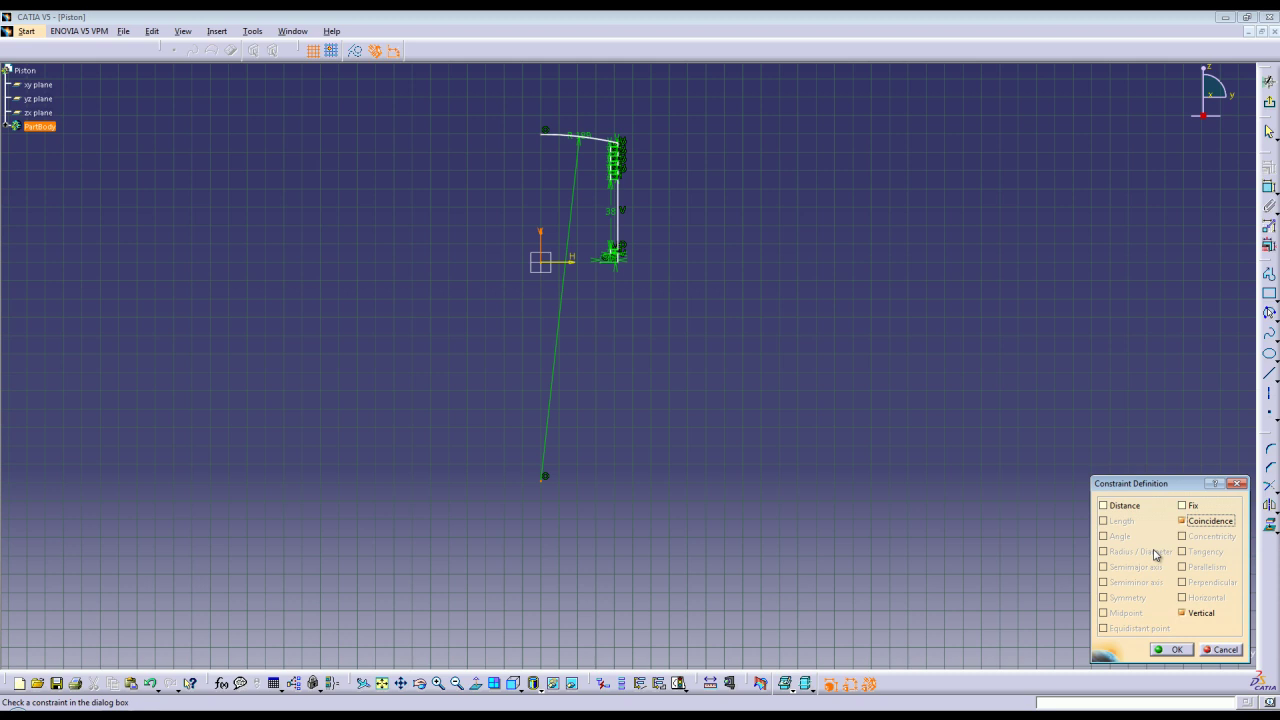
left_click(1172, 650)
Start a new profile at the inner end of the base line with a 62 mm line at 90 degrees for the inner wall.
mouse_move(667, 202)
middle_mouse_down()
mouse_move(686, 343)
mouse_move(634, 349)
mouse_move(563, 242)
mouse_move(623, 363)
mouse_move(638, 297)
middle_mouse_up()
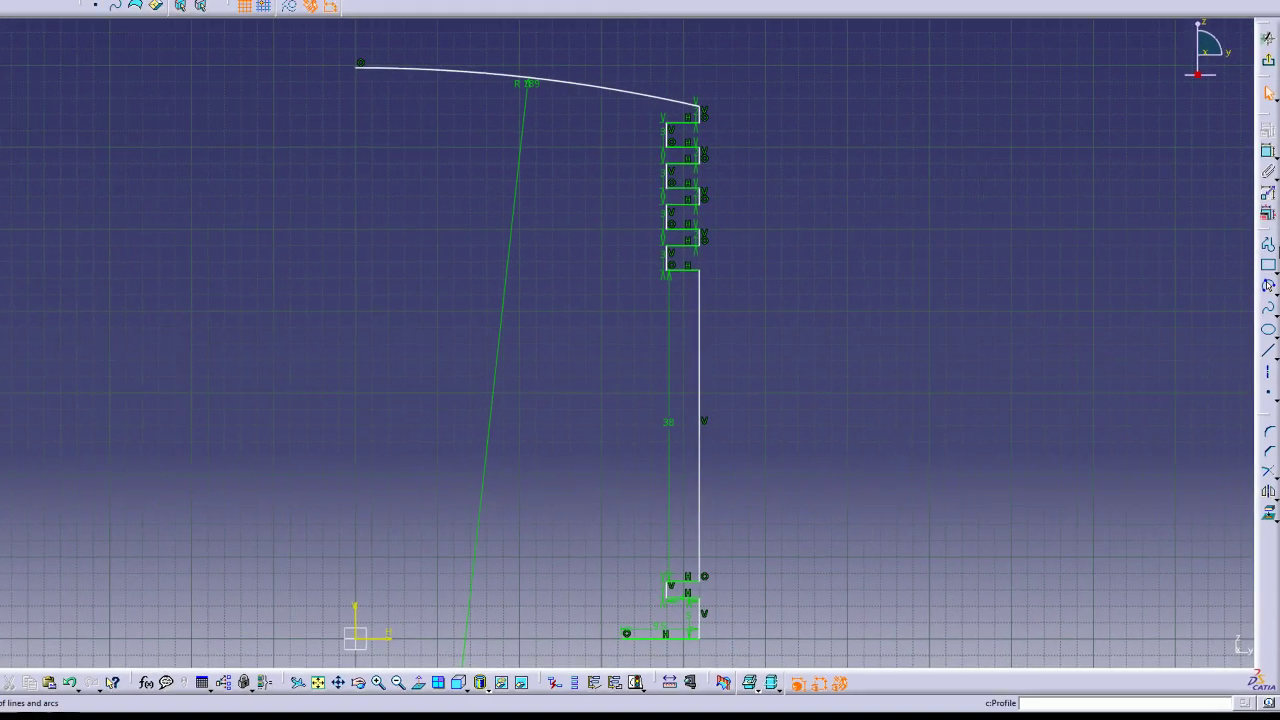
key("Escape")
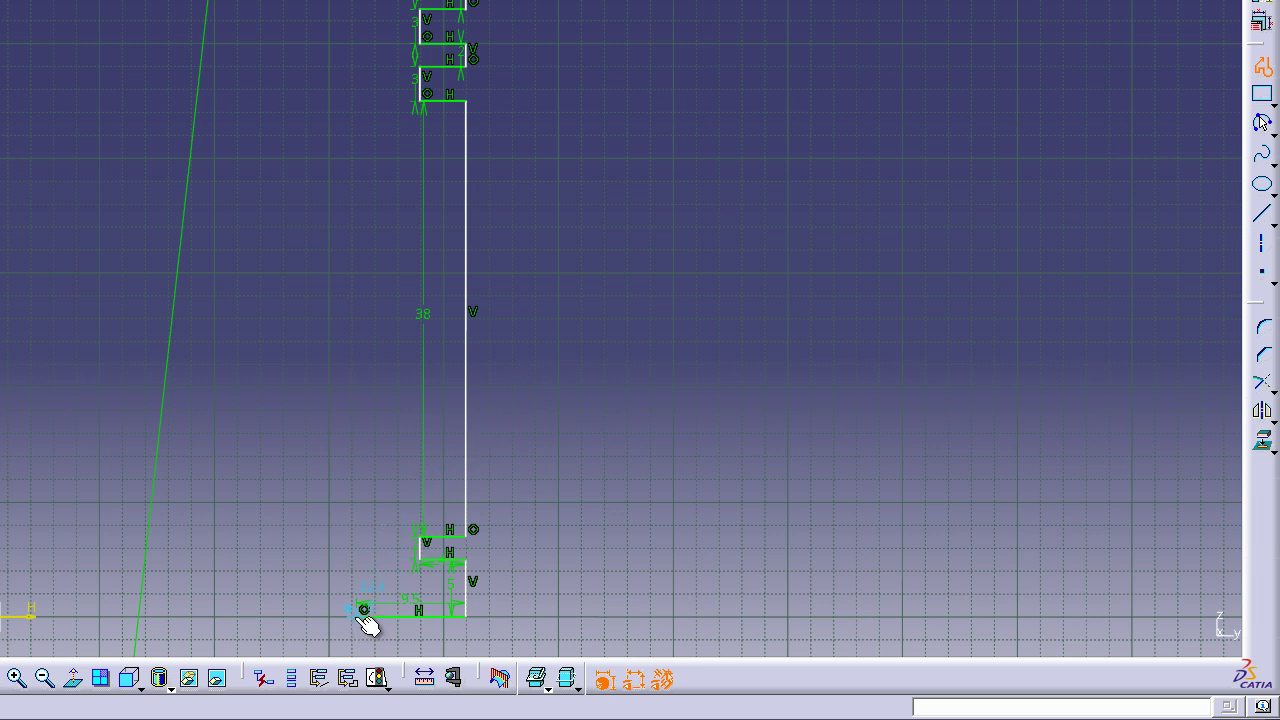
mouse_move(363, 610)
left_mouse_down()
mouse_move(349, 579)
mouse_move(367, 264)
mouse_move(356, 181)
mouse_move(401, 198)
left_mouse_up()
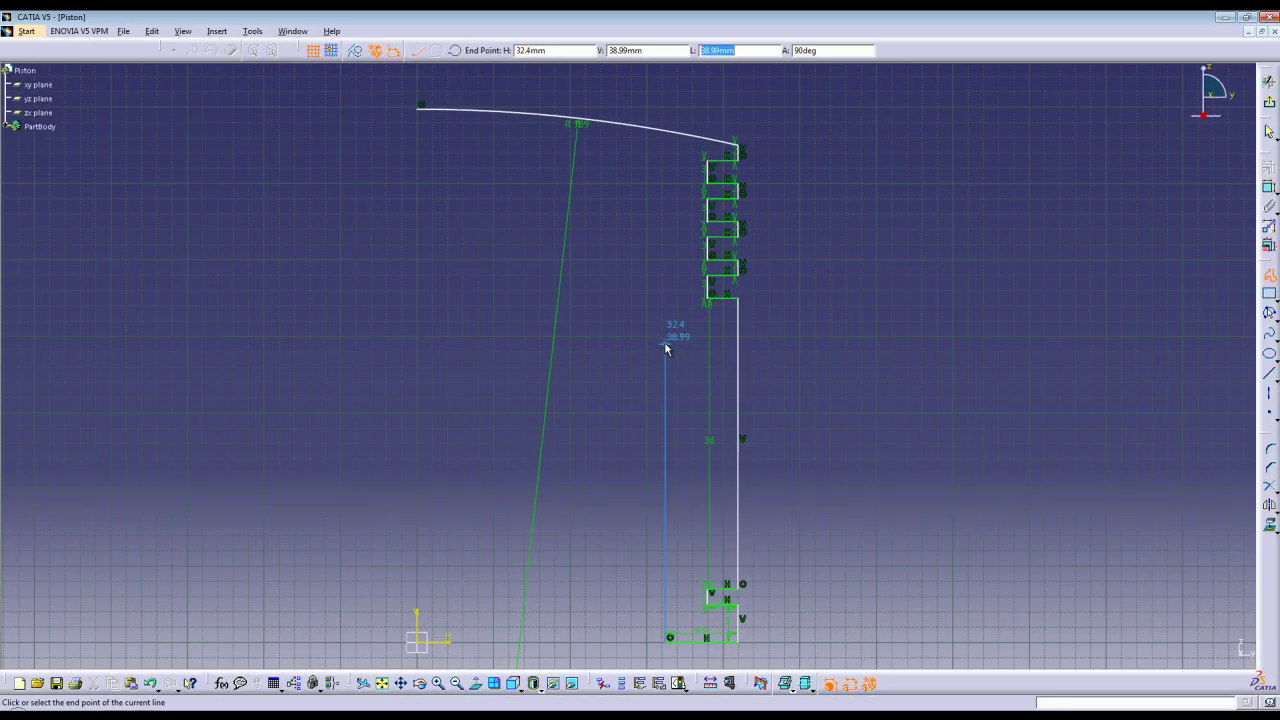
type("62")
key("Tab")
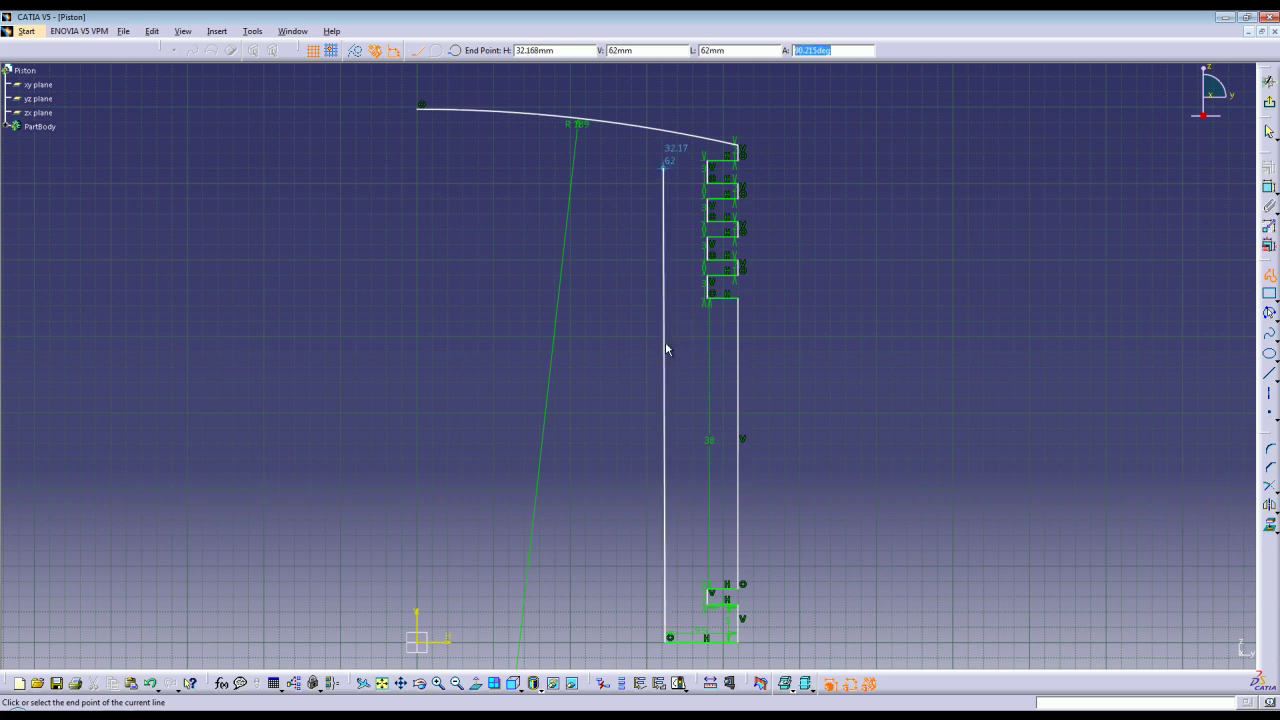
type("90")
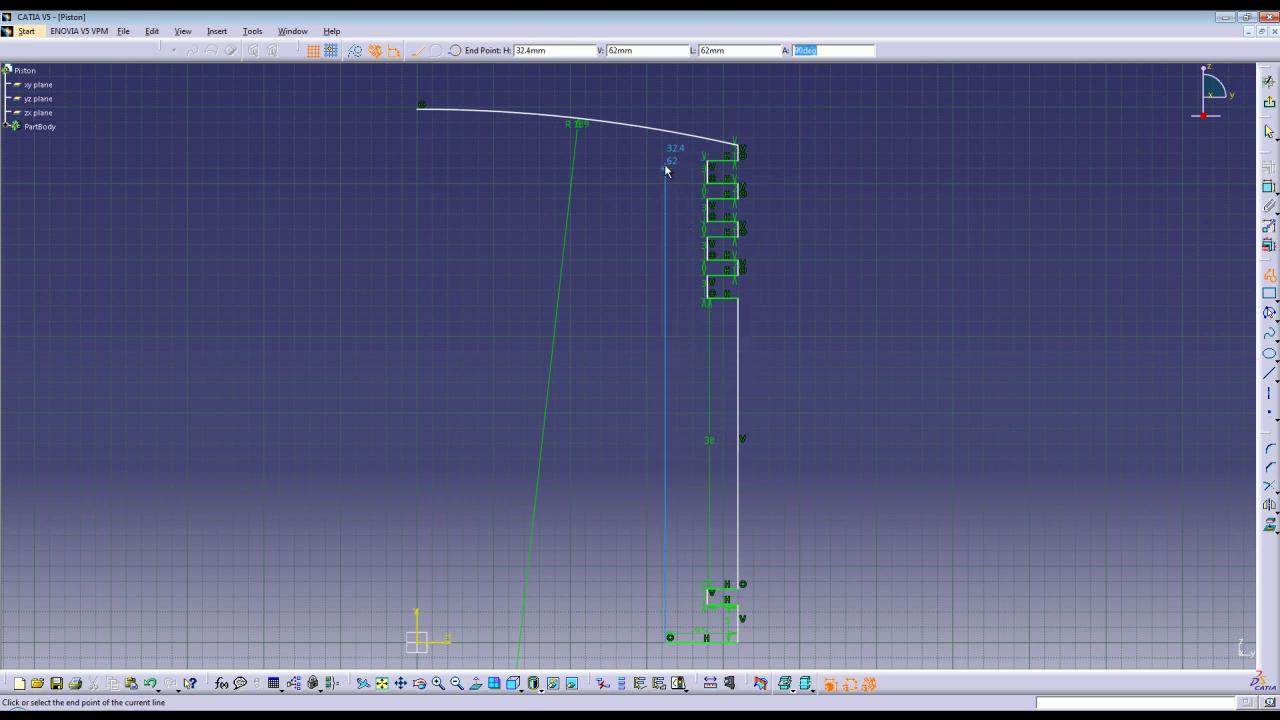
key("Return")
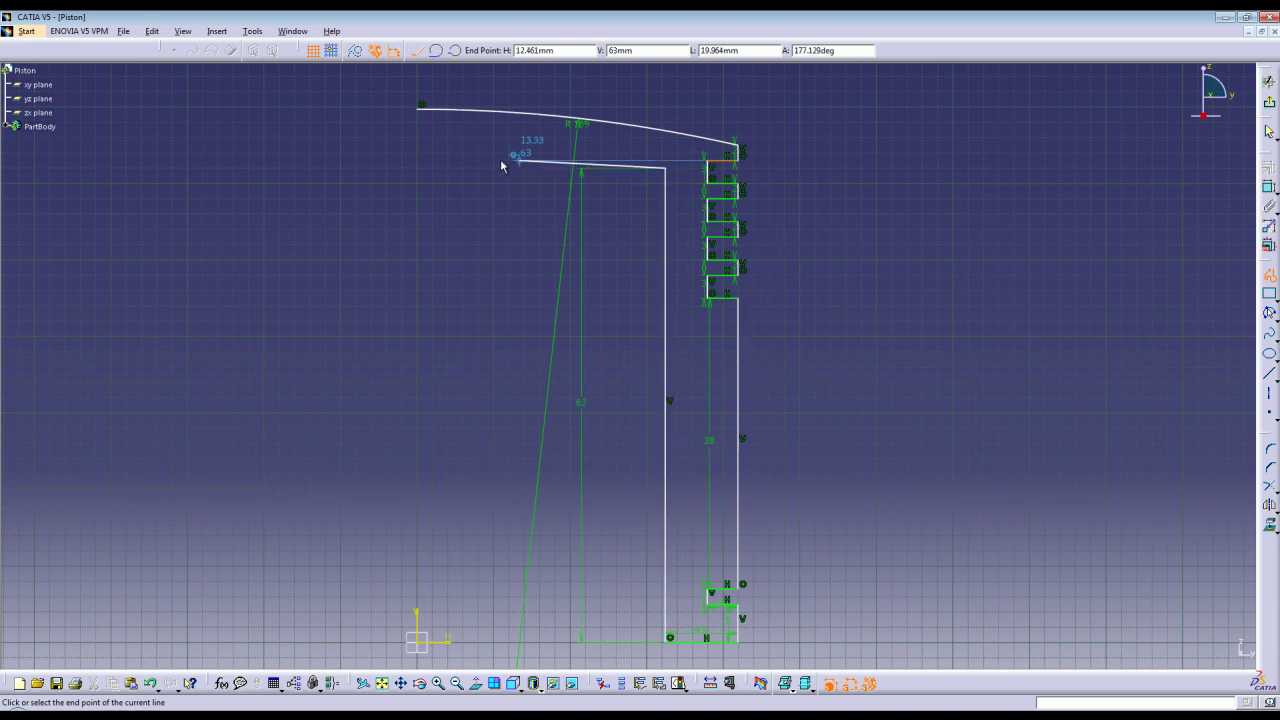
Continue the profile horizontally to the vertical axis and up to the crown arc's end, closing the piston section.
left_click(417, 167)
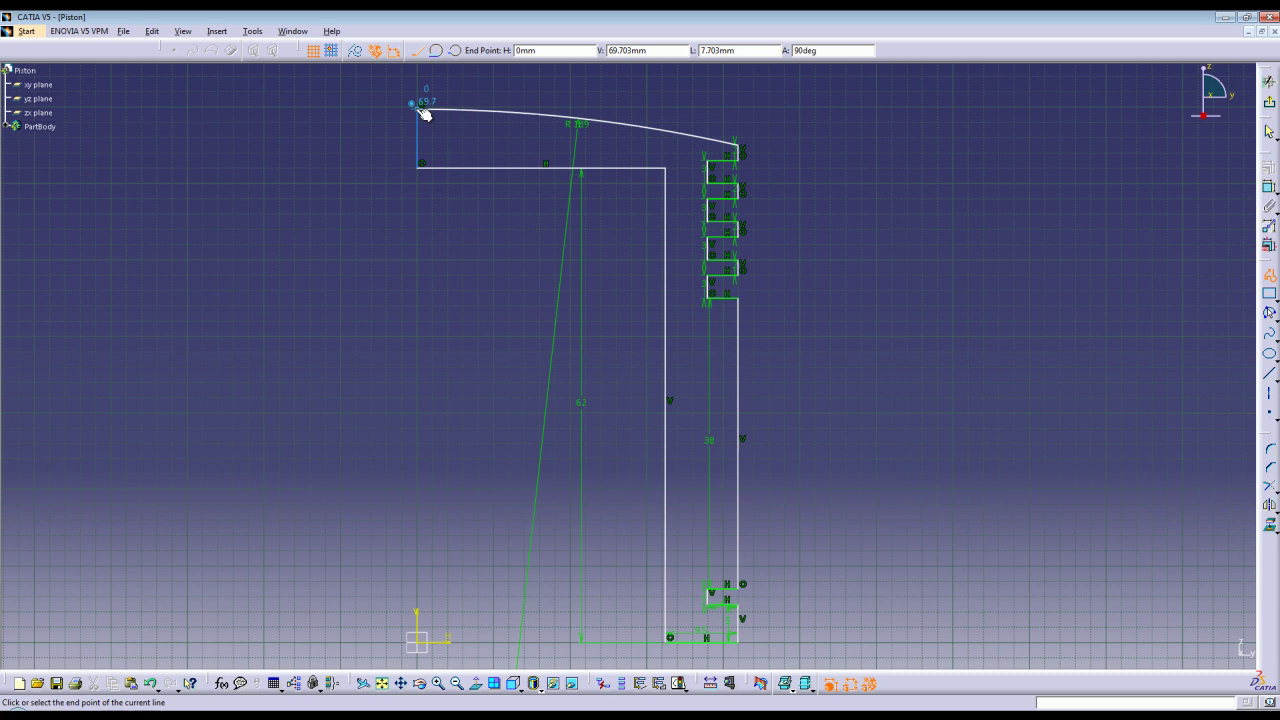
left_click(418, 109)
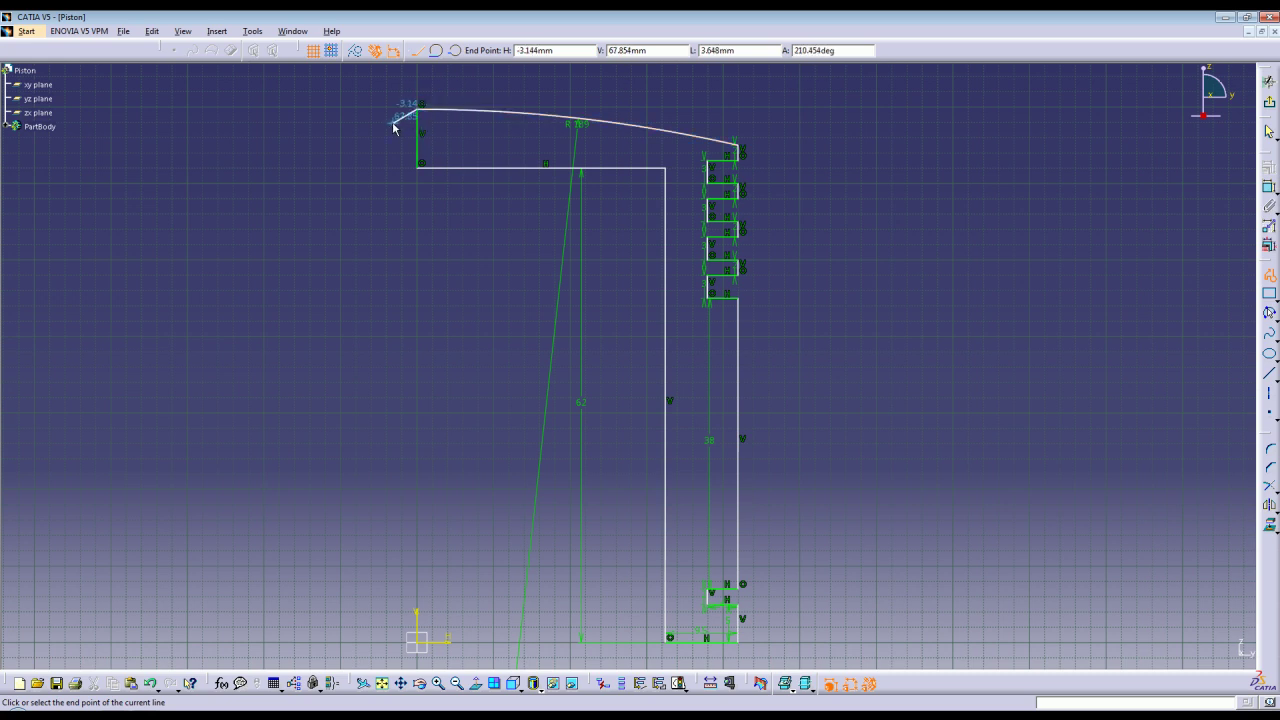
key("Escape")
mouse_move(819, 497)
middle_mouse_down()
mouse_move(837, 423)
mouse_move(823, 345)
mouse_move(828, 403)
mouse_move(858, 424)
middle_mouse_up()
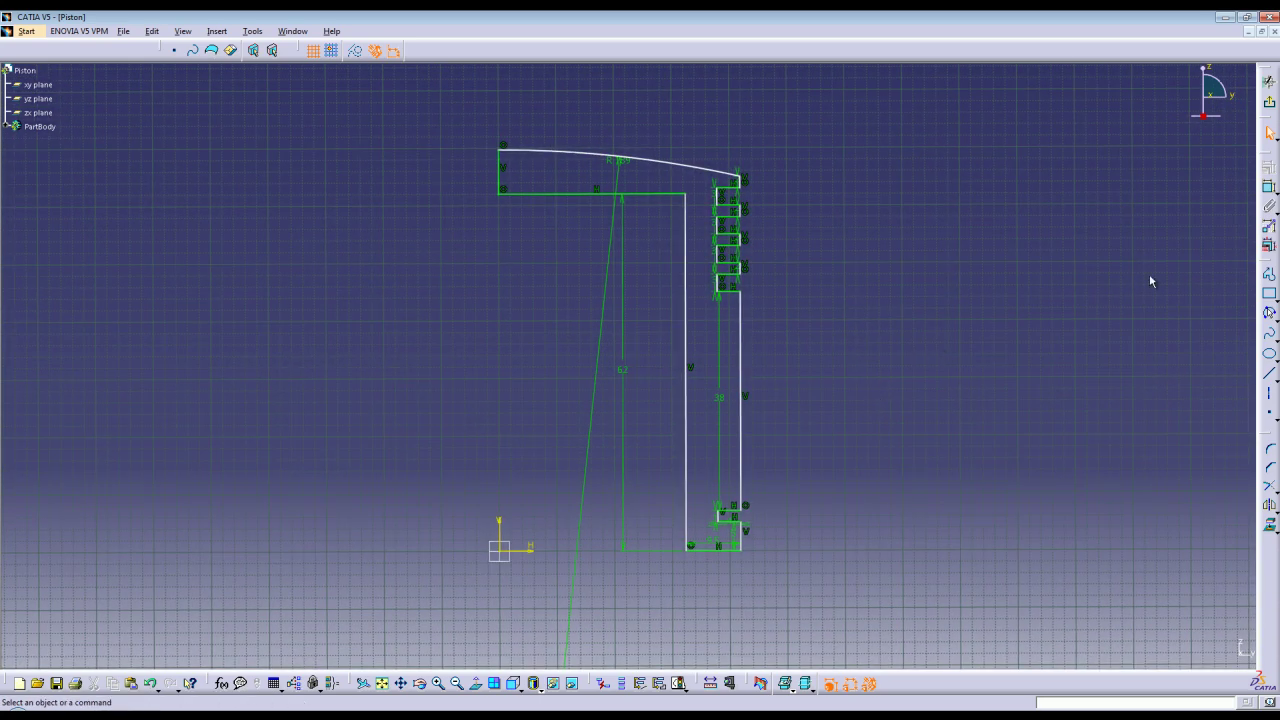
Dimension the distance from the vertical axis to the inner wall and set it to 37 mm.
left_click(1270, 188)
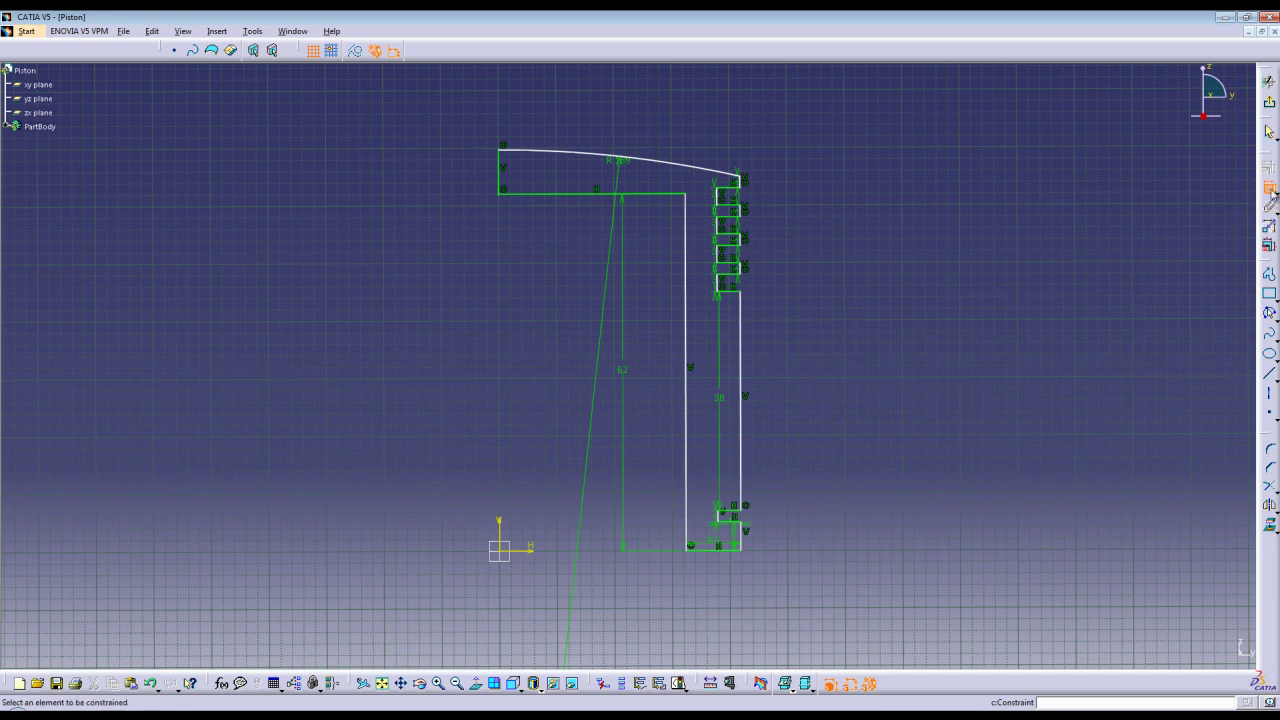
left_click(499, 532)
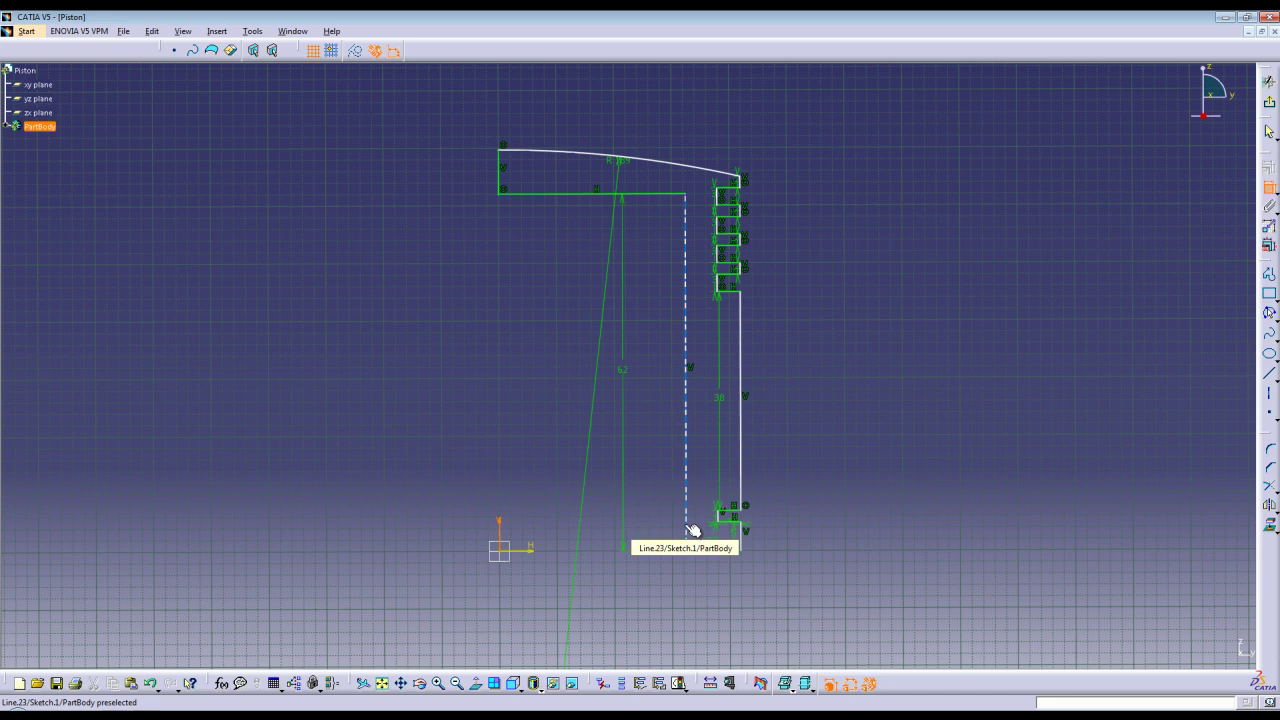
left_click(687, 527)
left_click(607, 579)
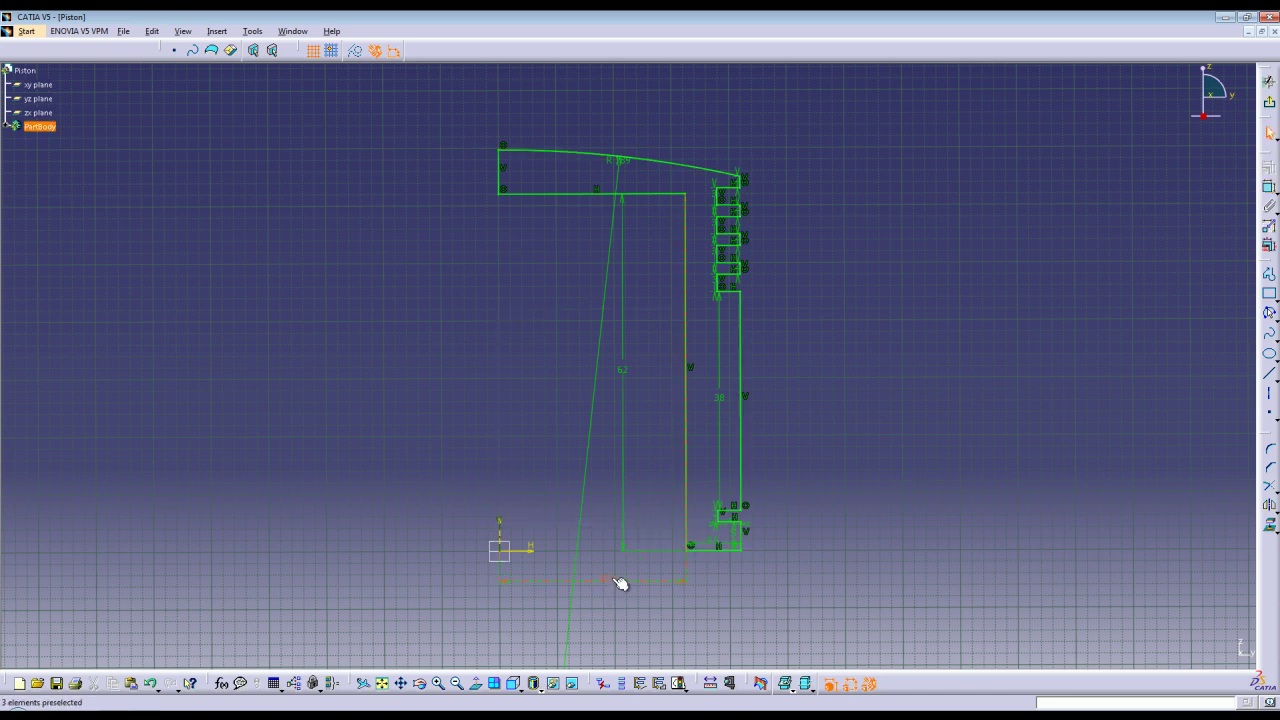
double_click(620, 583)
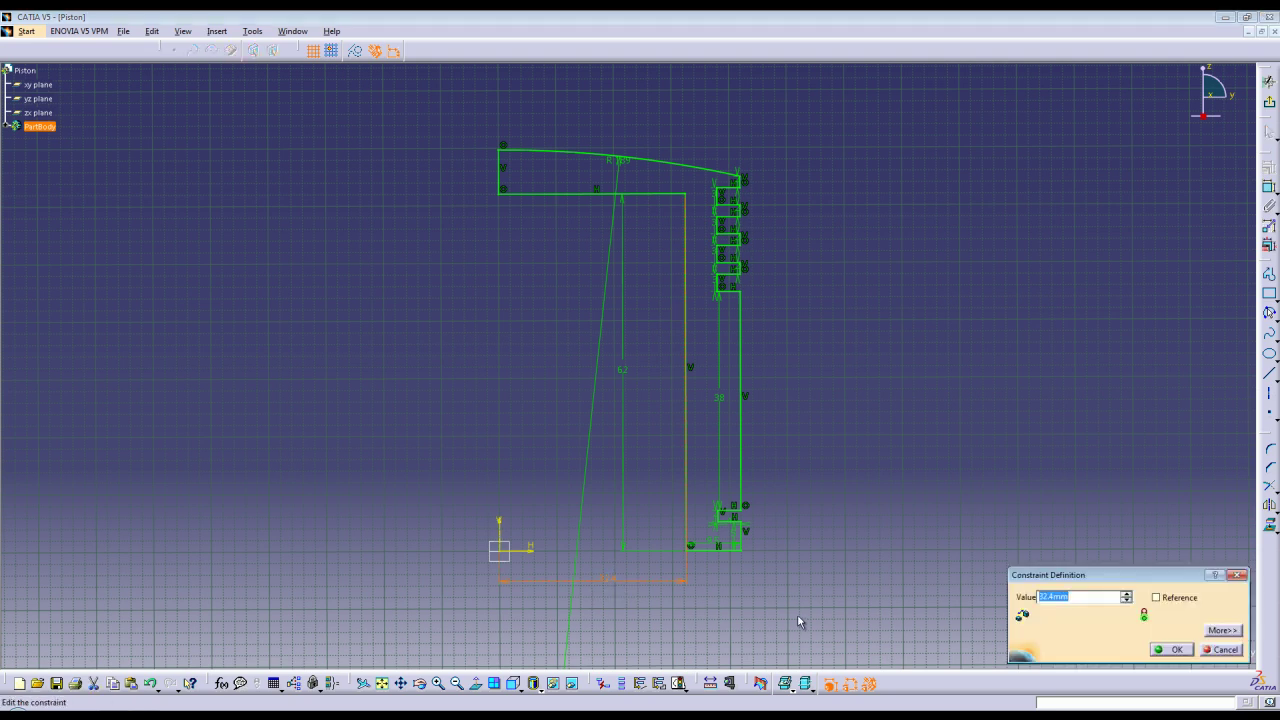
type("37")
key("Return")
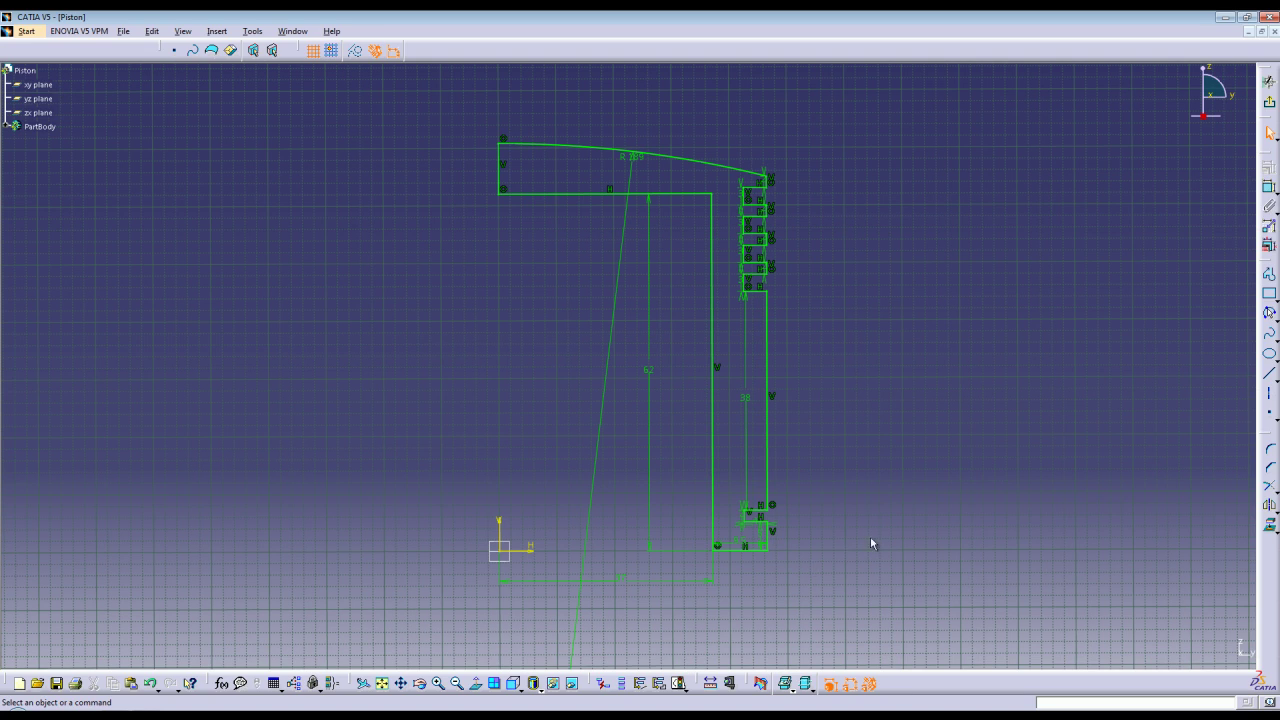
Dimension the distance from the vertical axis to the outer wall's lowest segment and make it a reference dimension.
middle_click_drag(839, 570, 832, 541)
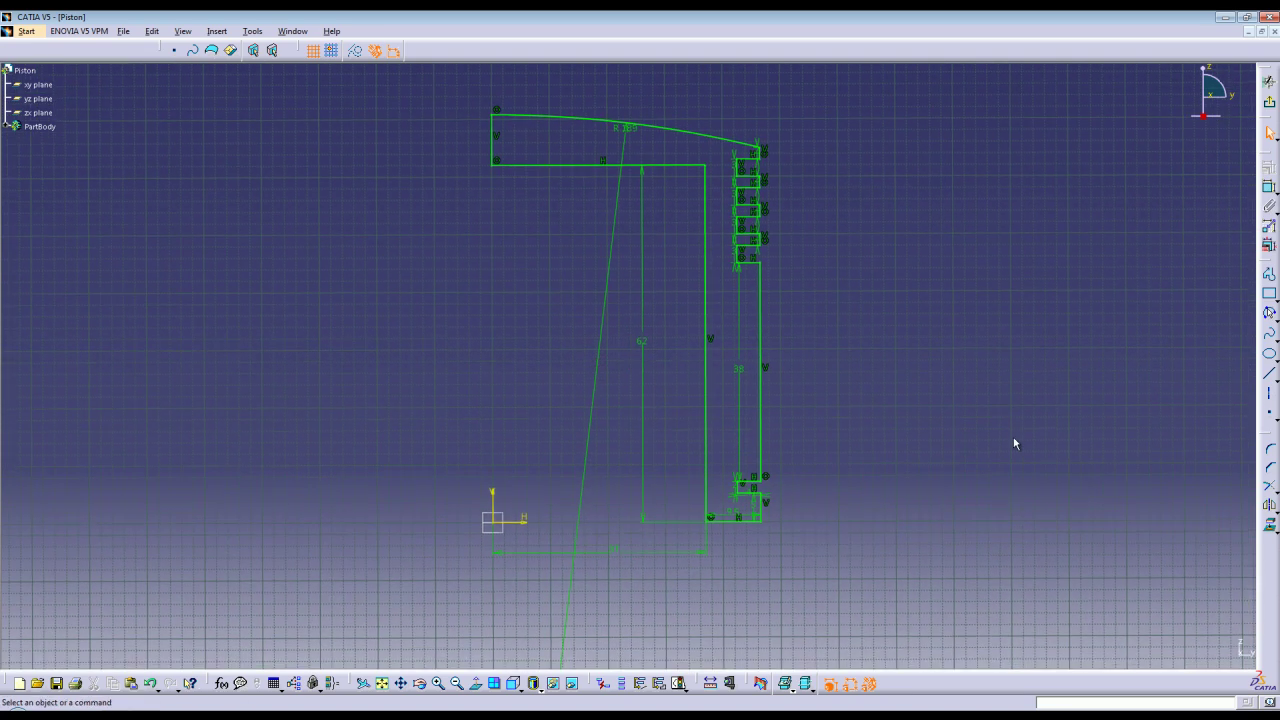
left_click(1271, 189)
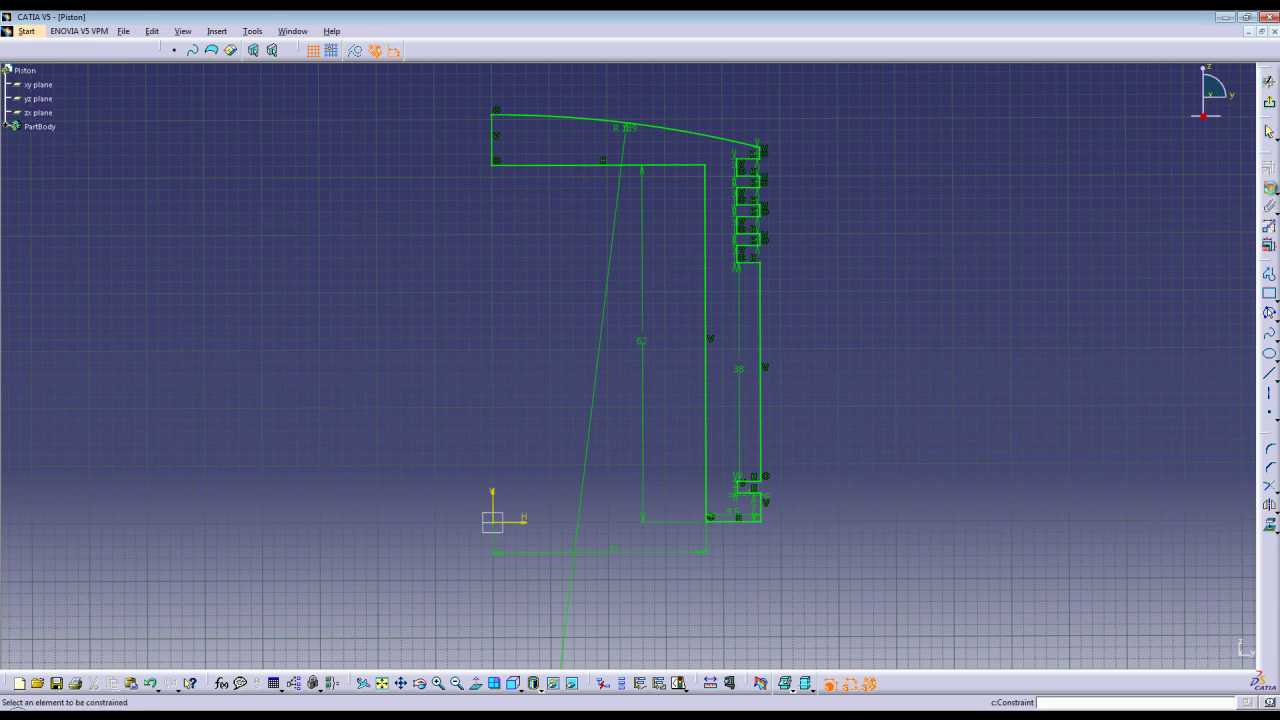
left_click(760, 507)
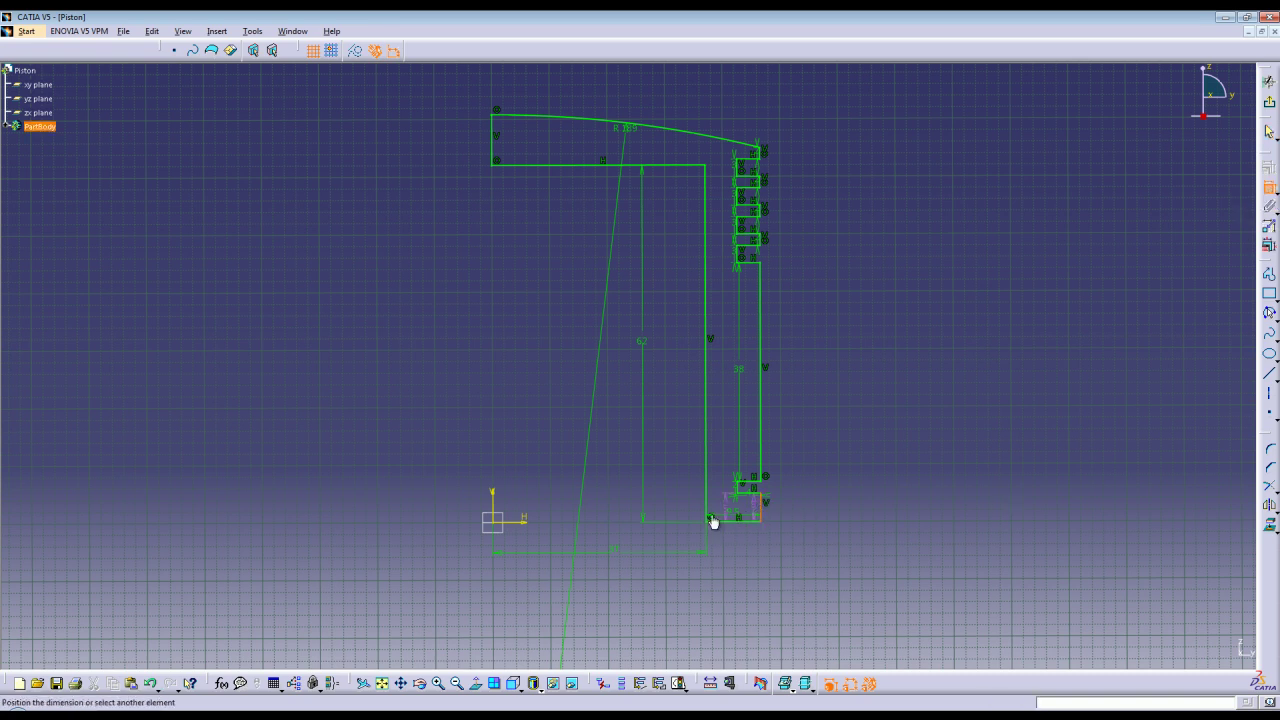
left_click(497, 505)
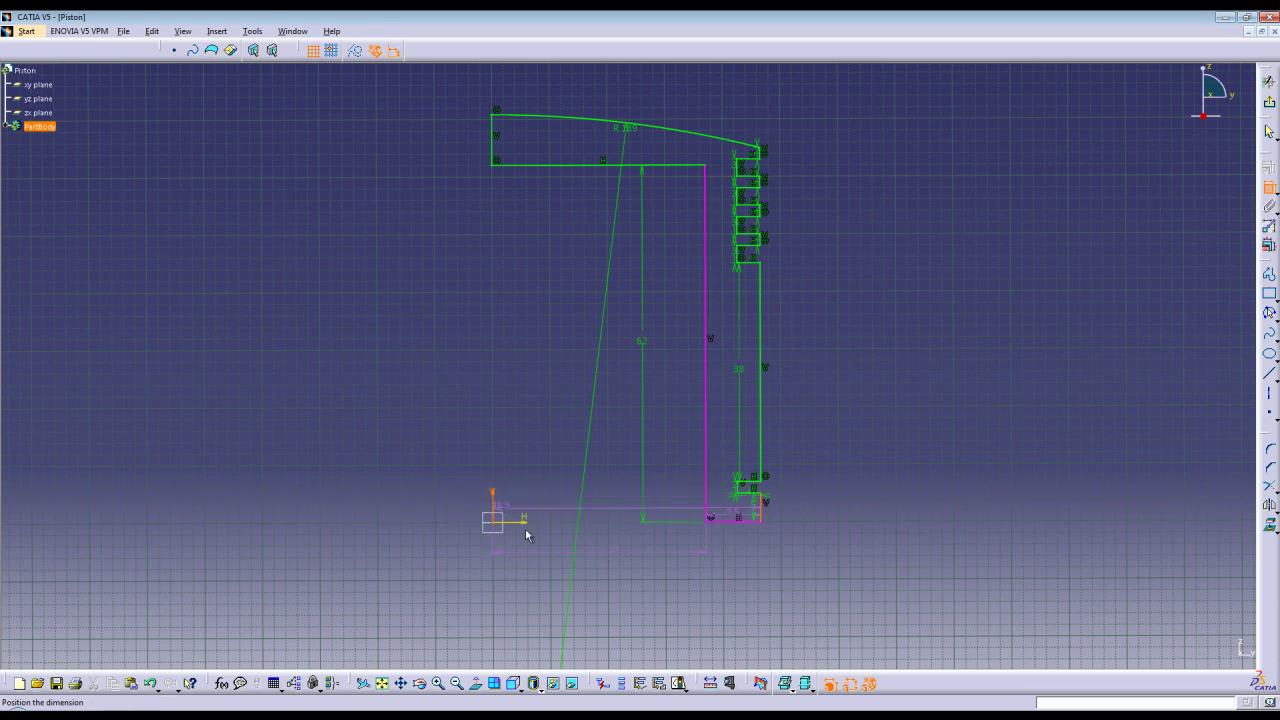
left_click(641, 590)
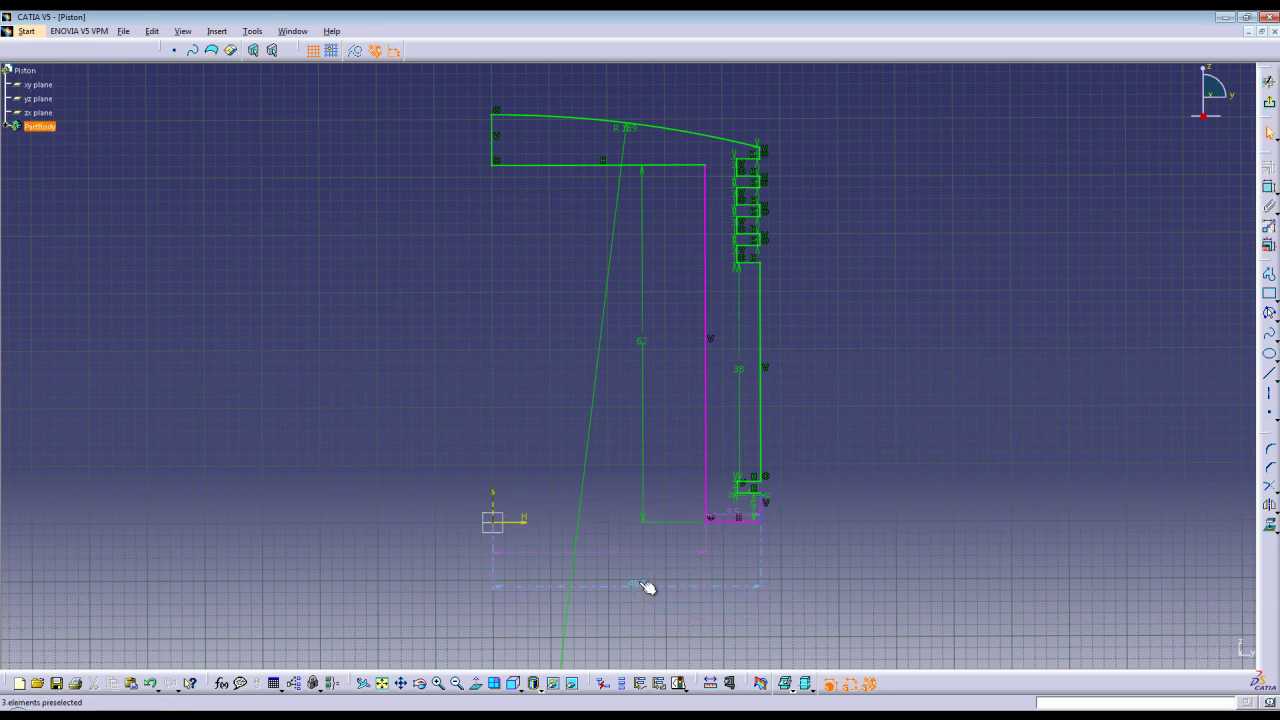
double_click(640, 584)
left_click(1157, 598)
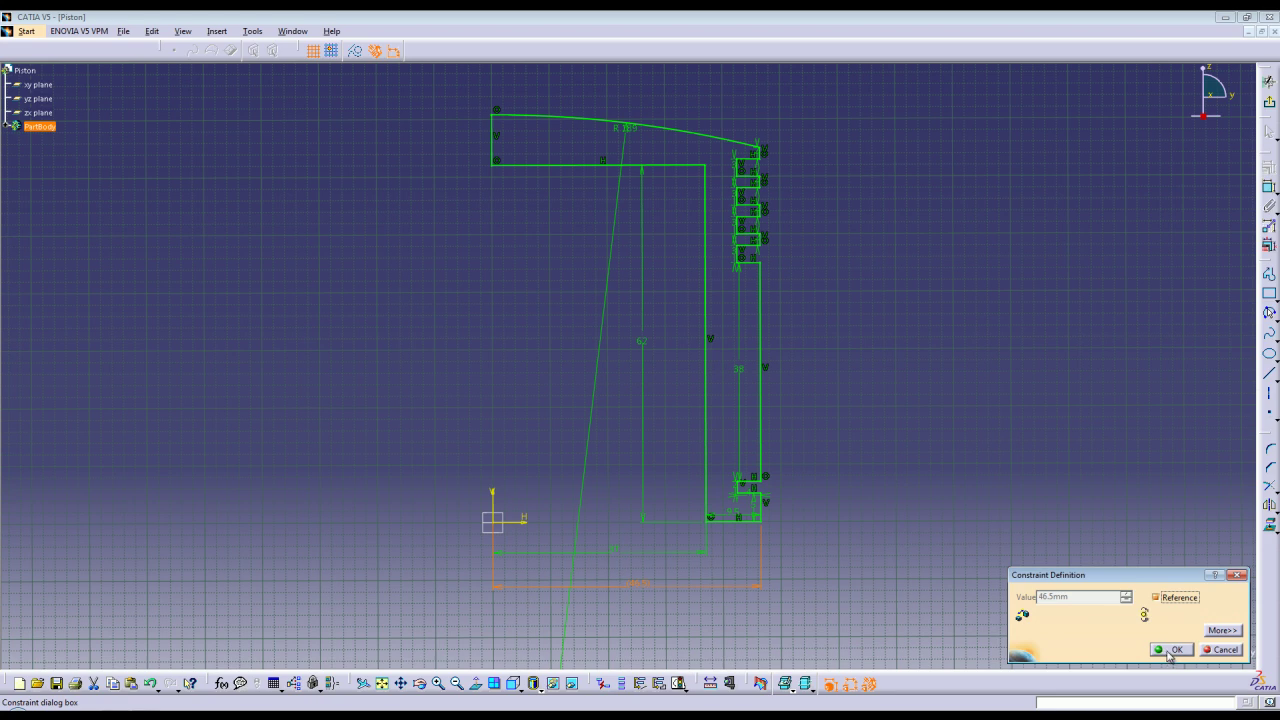
left_click(1171, 649)
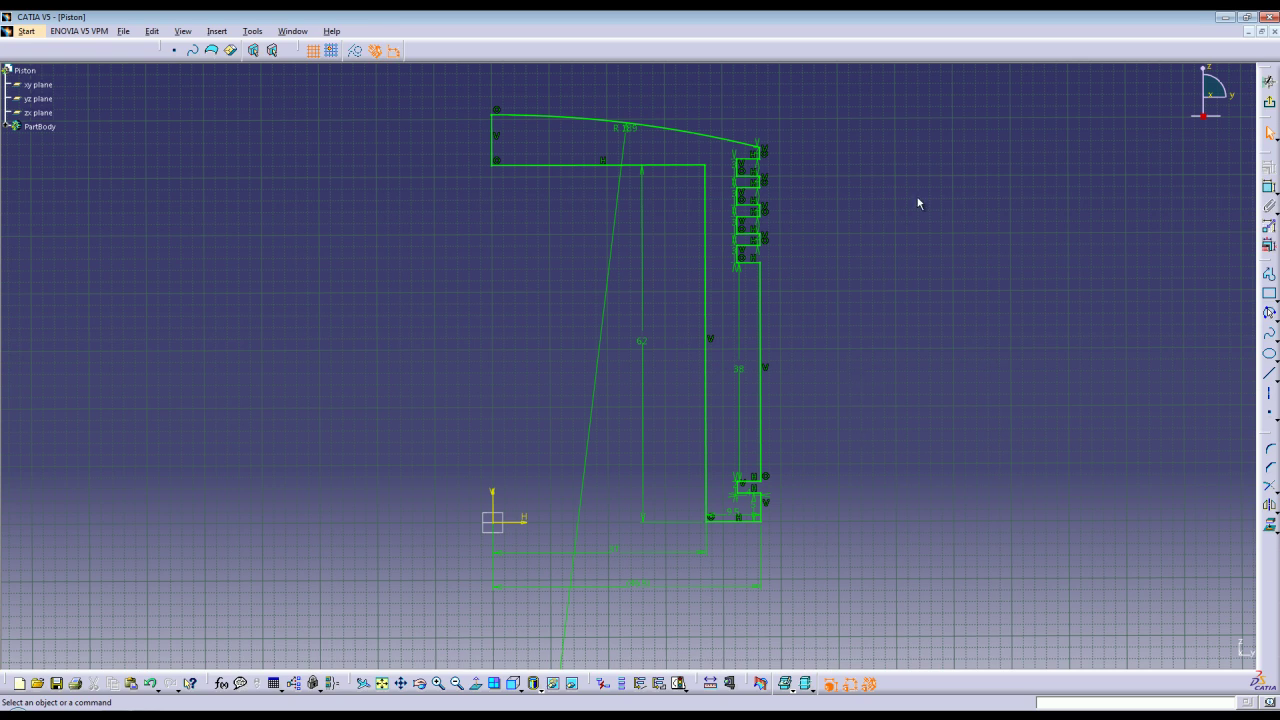
Exit the sketch and expand PartBody in the specification tree.
left_click(1269, 82)
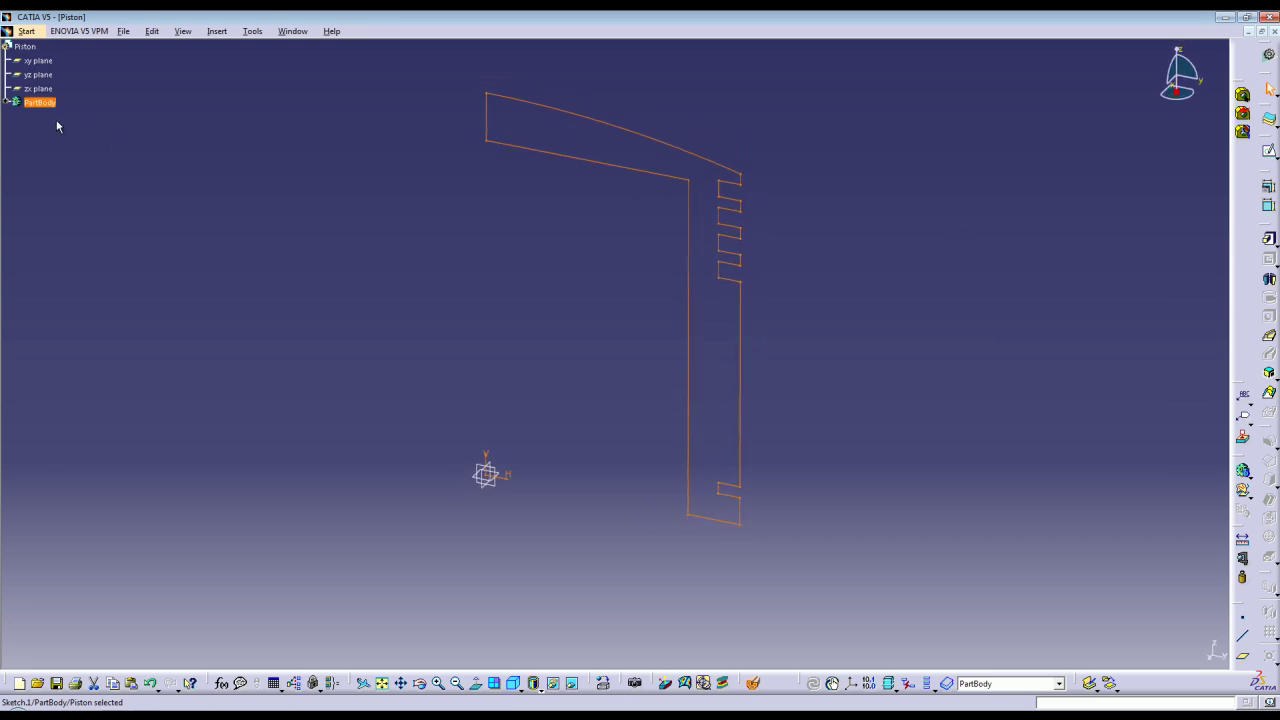
left_click(7, 102)
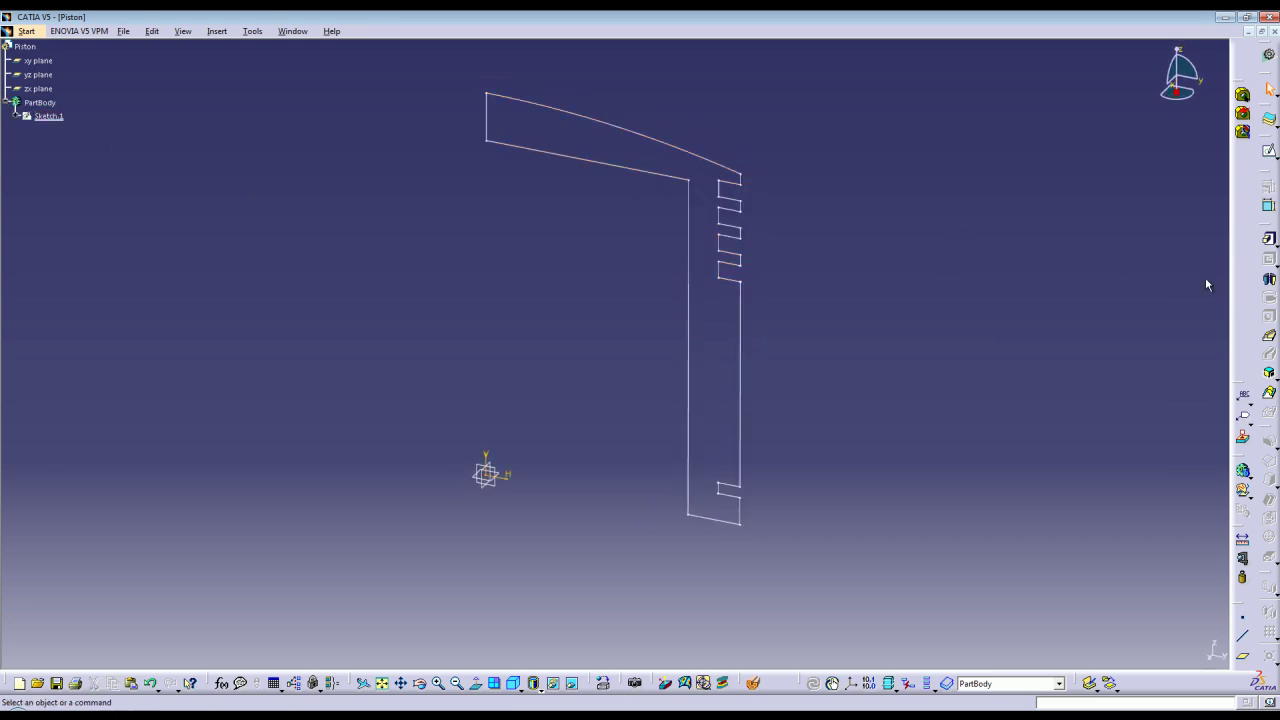
Revolve the piston half section 360 degrees about the Z axis with the Shaft command.
left_click(1271, 282)
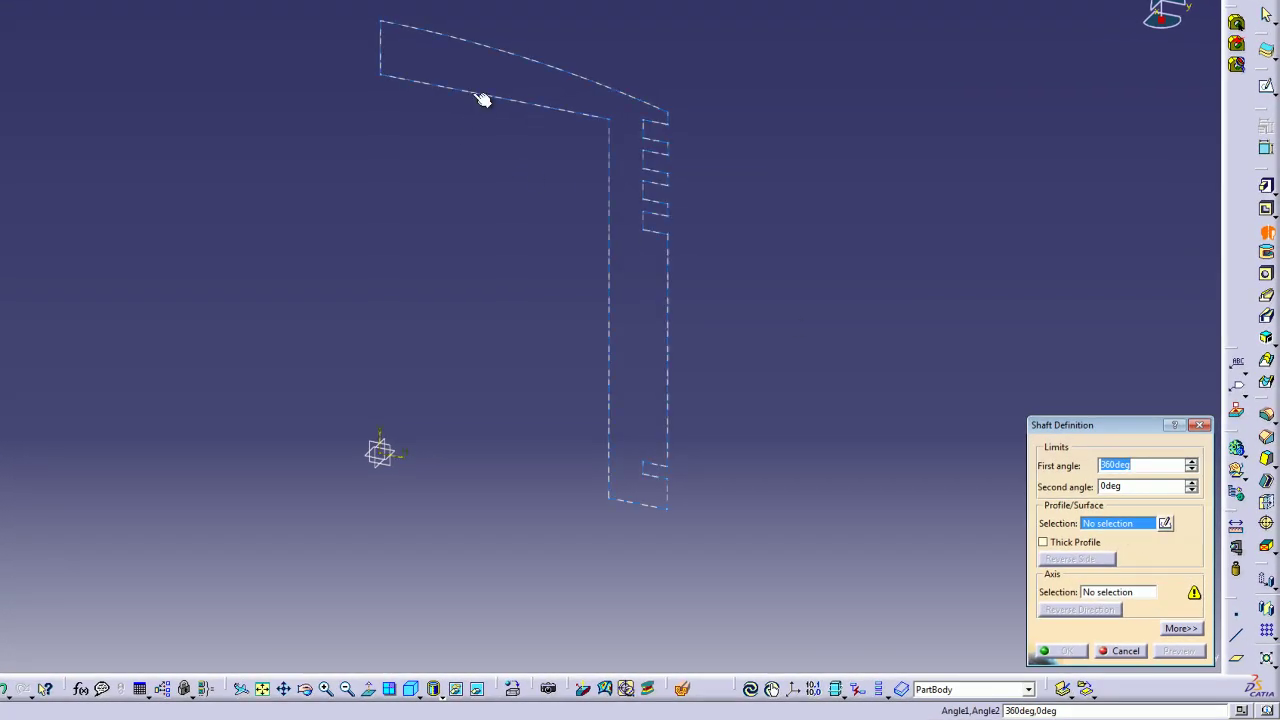
left_click(483, 97)
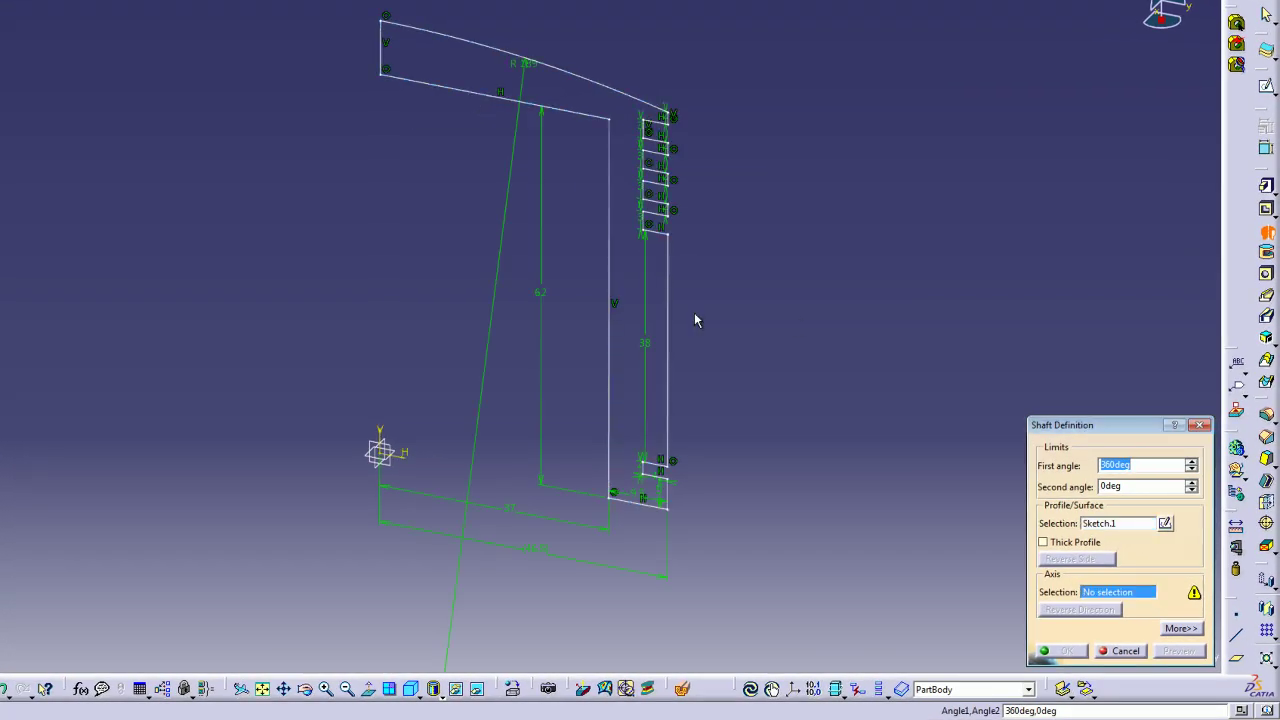
right_click(1117, 596)
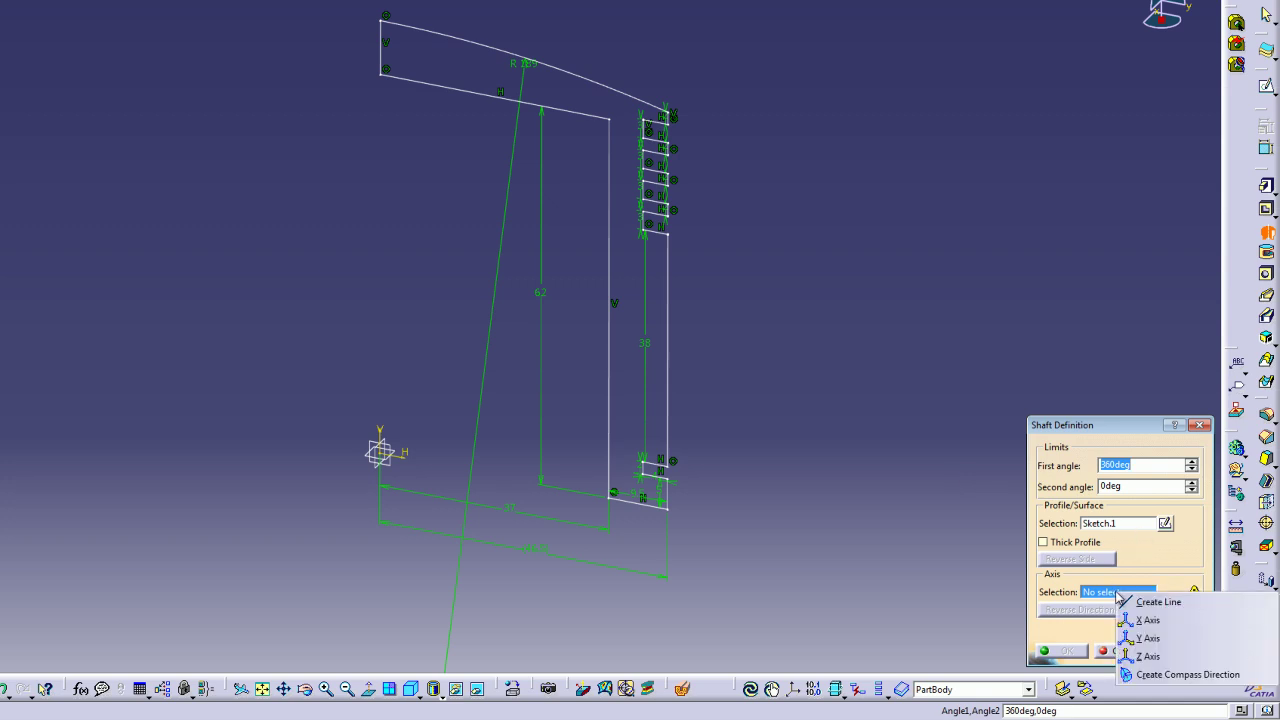
left_click(1150, 657)
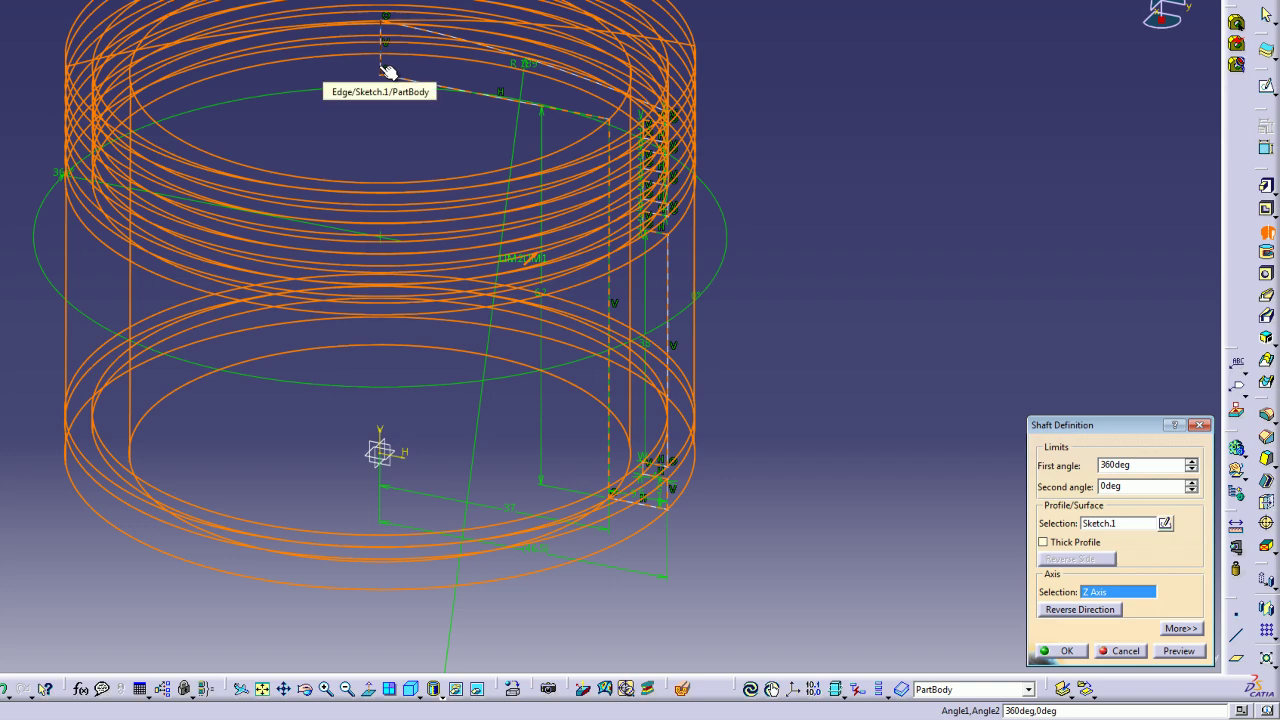
left_click(387, 72)
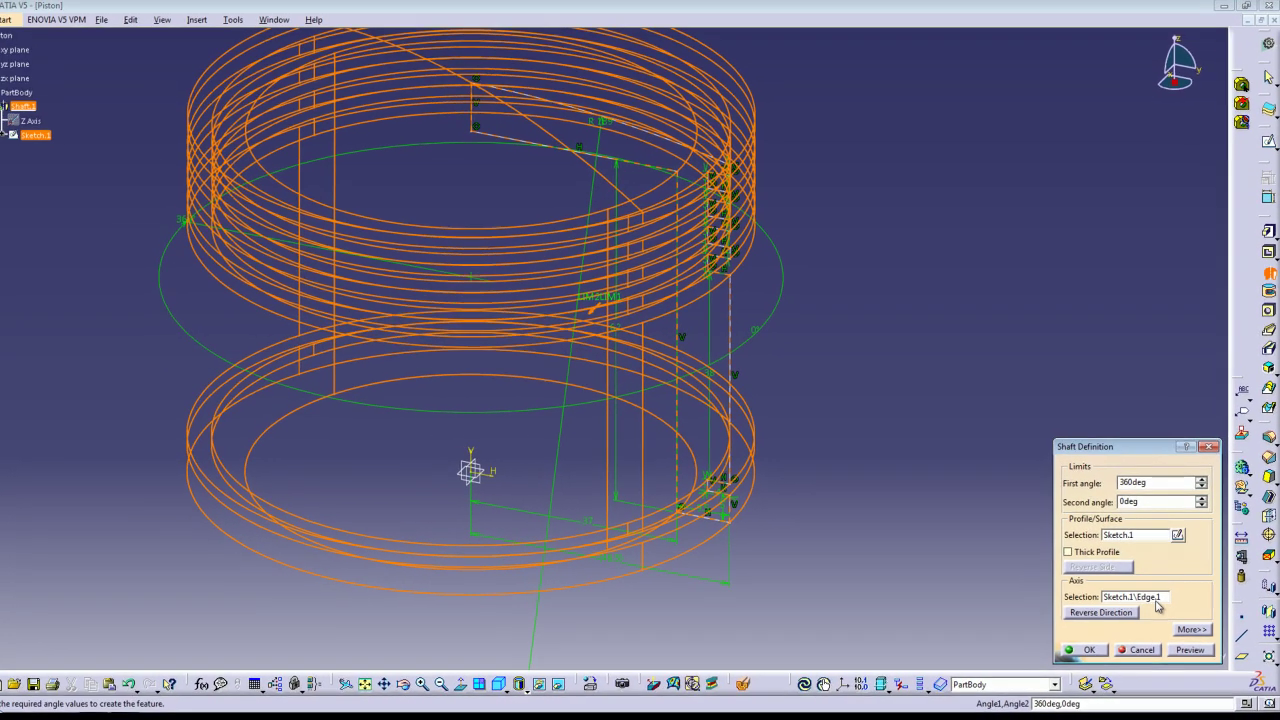
right_click(1155, 598)
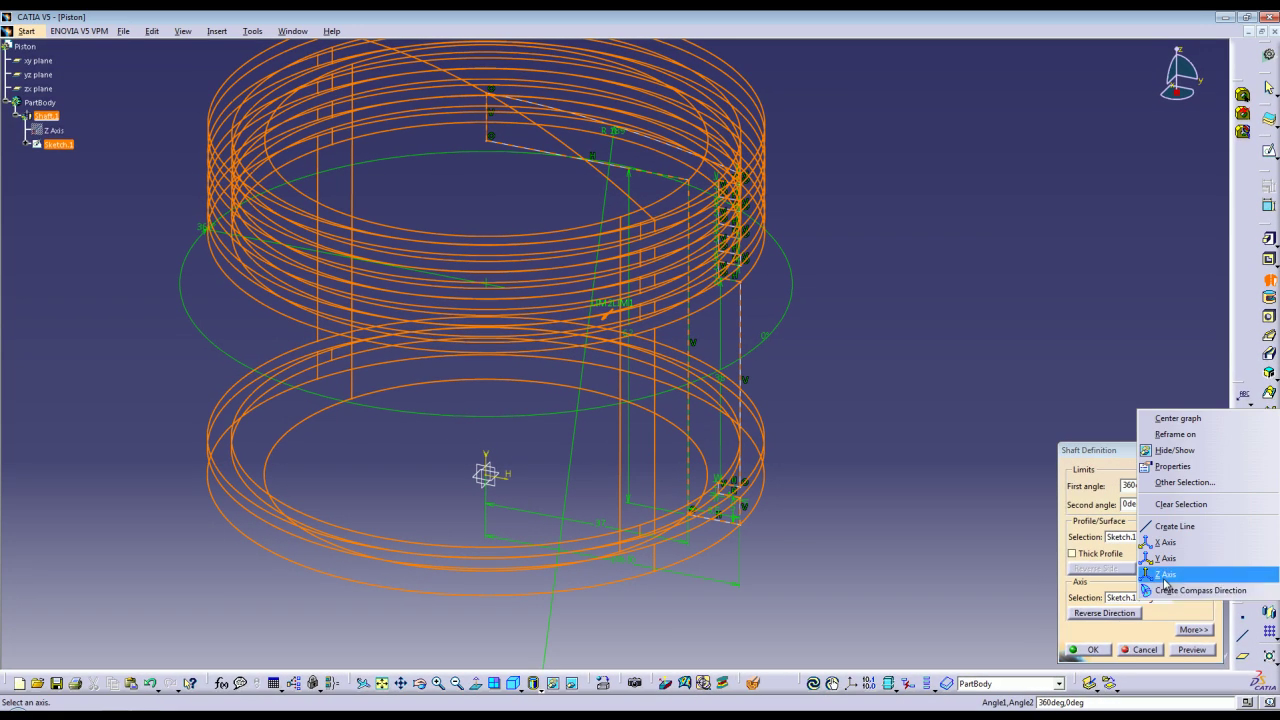
left_click(1180, 571)
left_click(1090, 650)
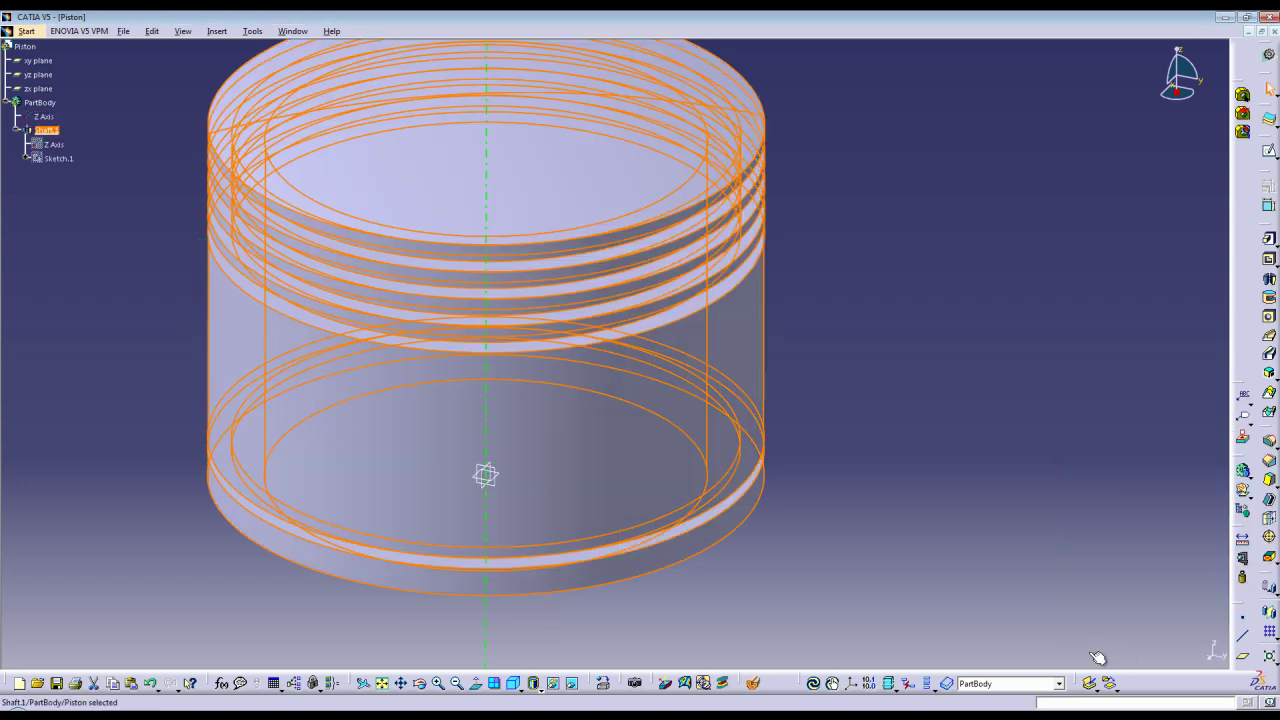
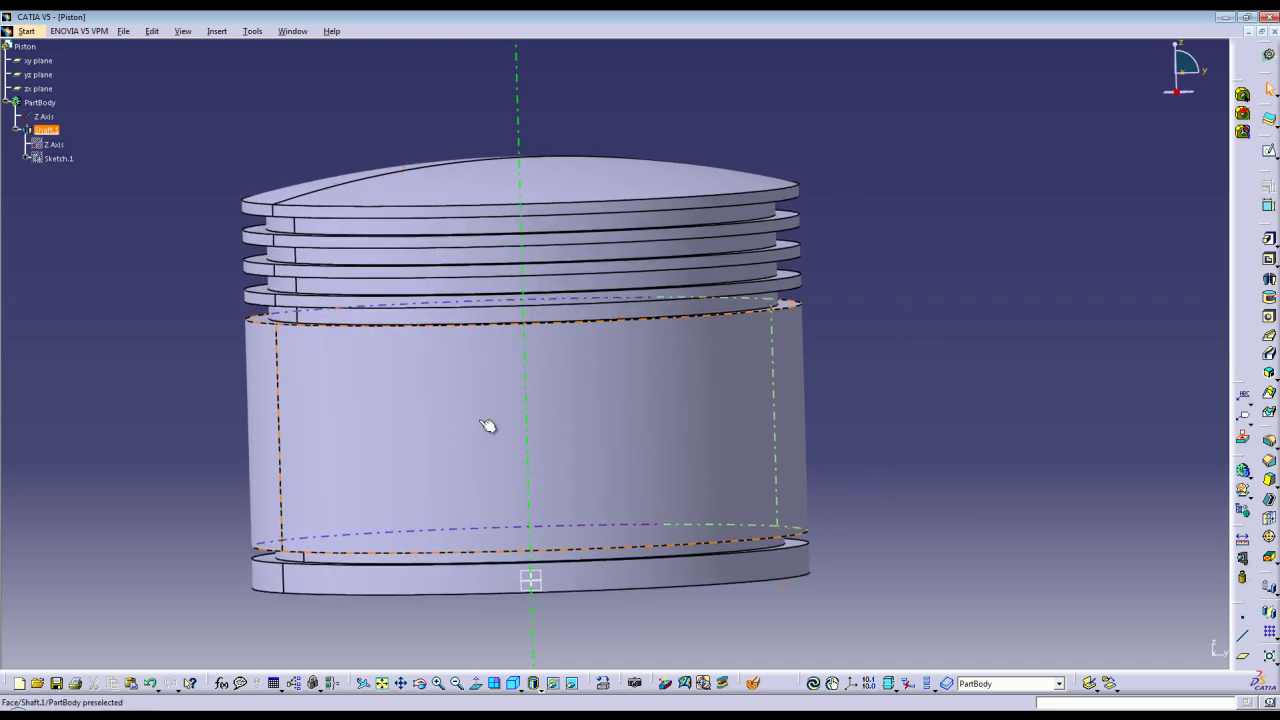
middle_click_drag(301, 445, 640, 407)
middle_click_drag(627, 618, 541, 560)
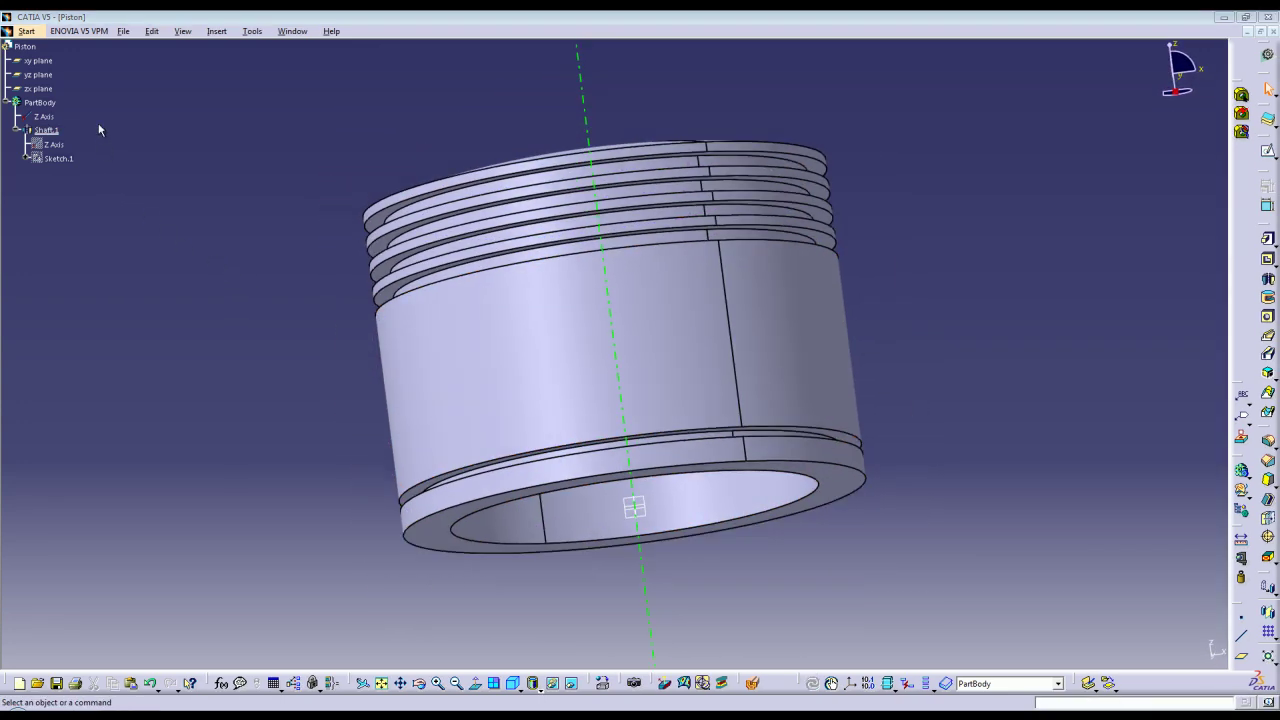
On the yz plane, sketch a circle centred on the vertical axis about 26.6 mm above the origin.
left_click(38, 74)
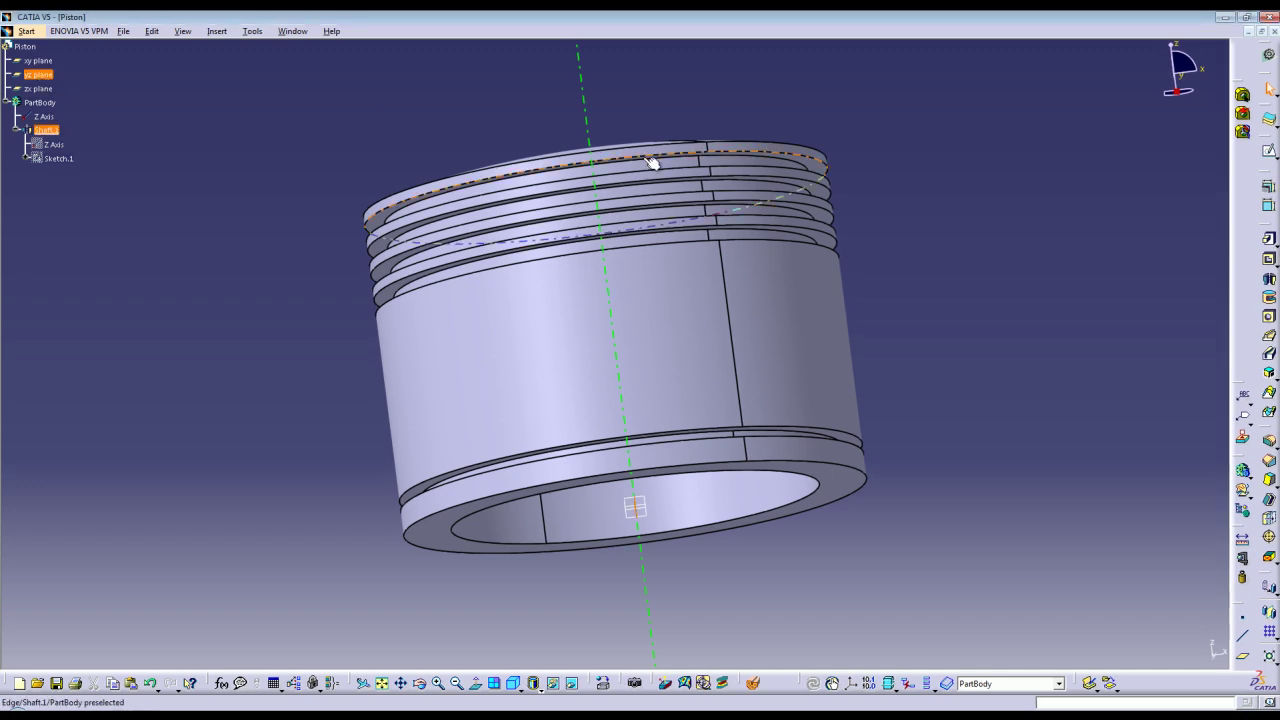
left_click(1269, 151)
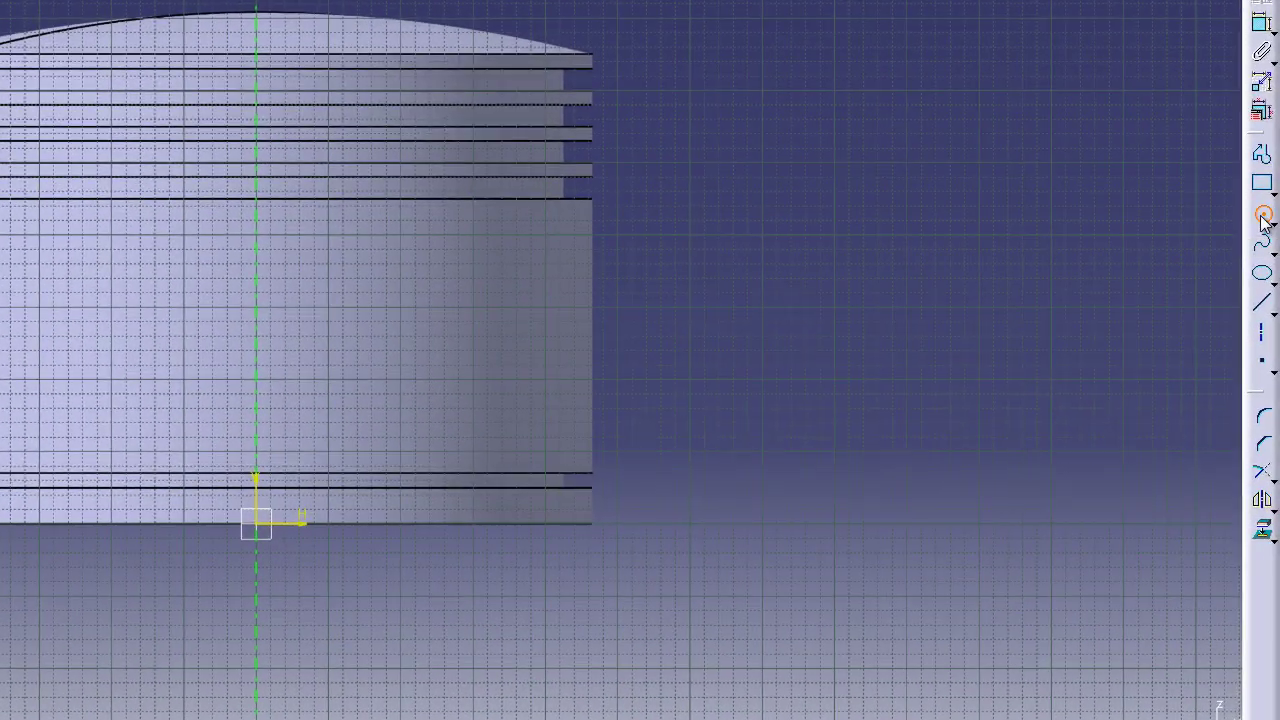
left_click(1270, 316)
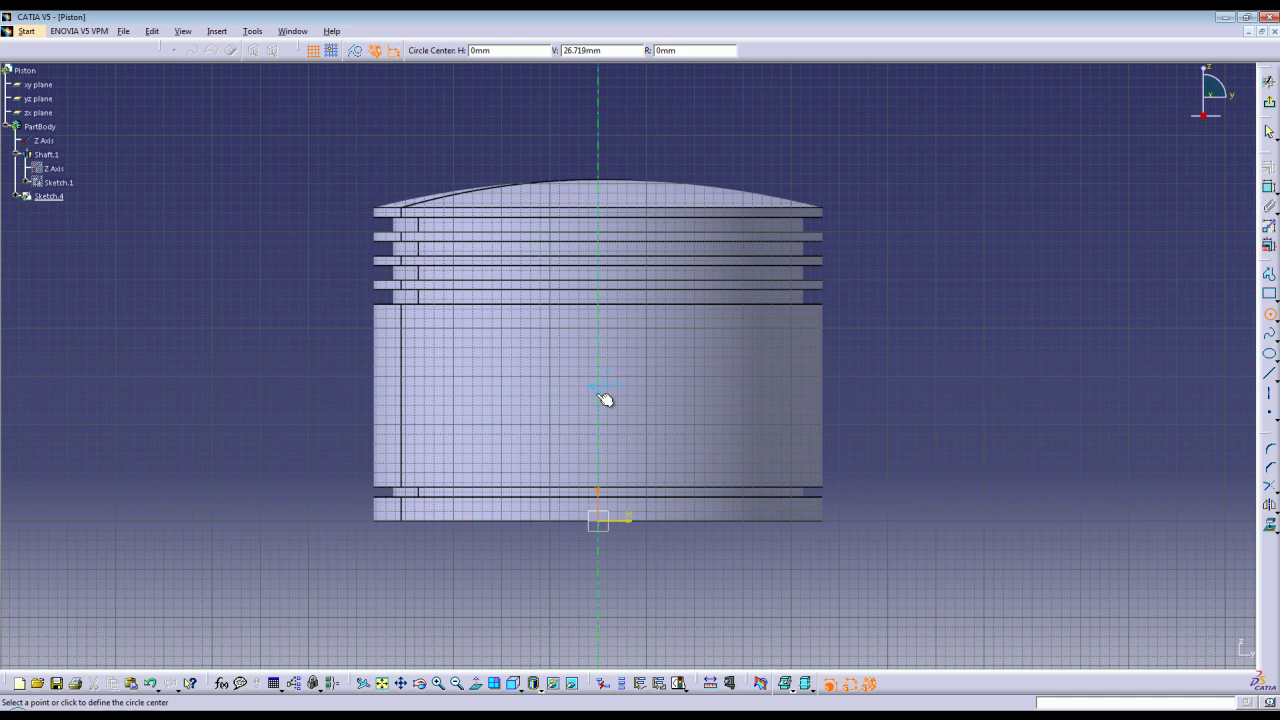
left_click(599, 392)
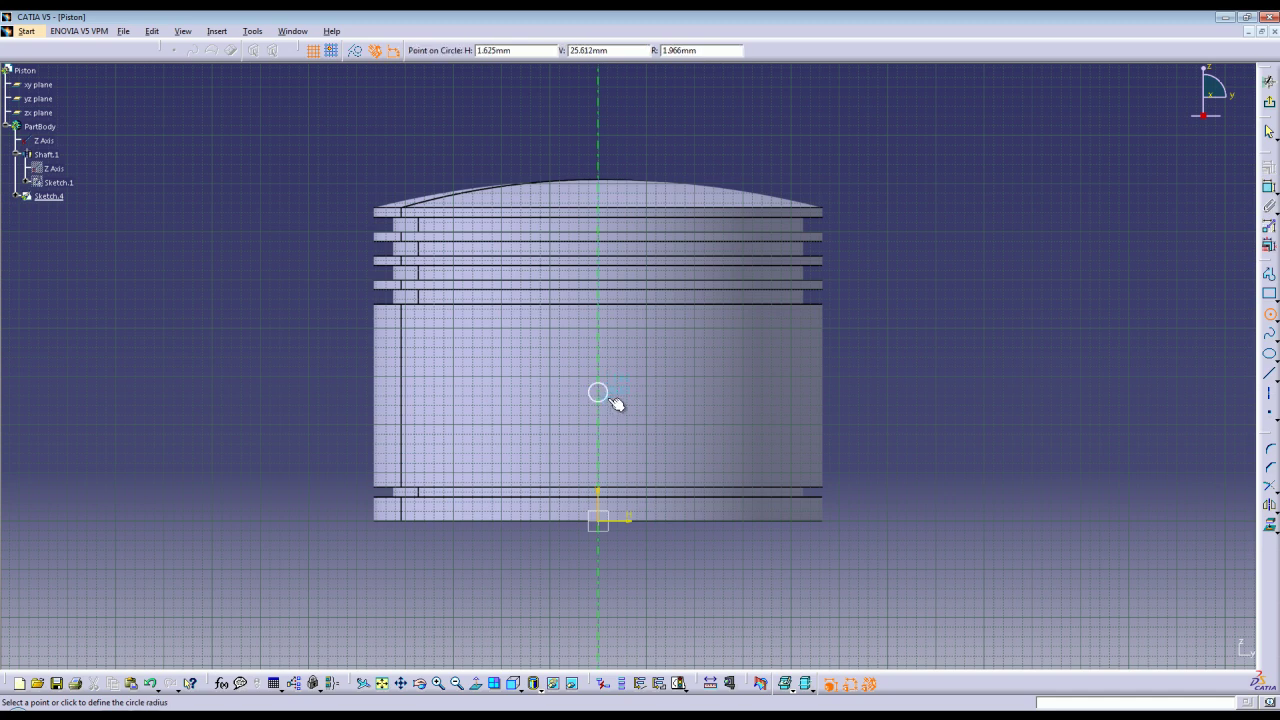
left_click(665, 418)
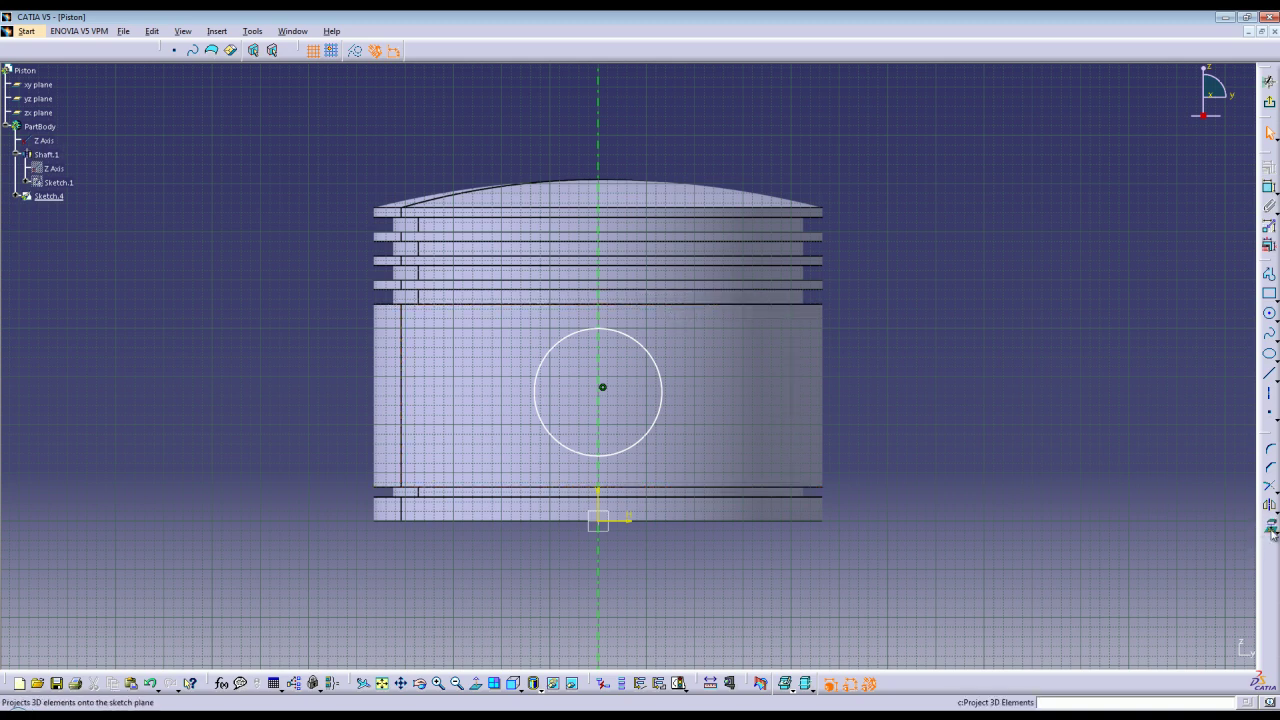
Project the skirt's upper edge, just below the lowest ring groove, into the sketch as a construction line.
left_click(355, 50)
left_click(647, 305)
left_click(896, 385)
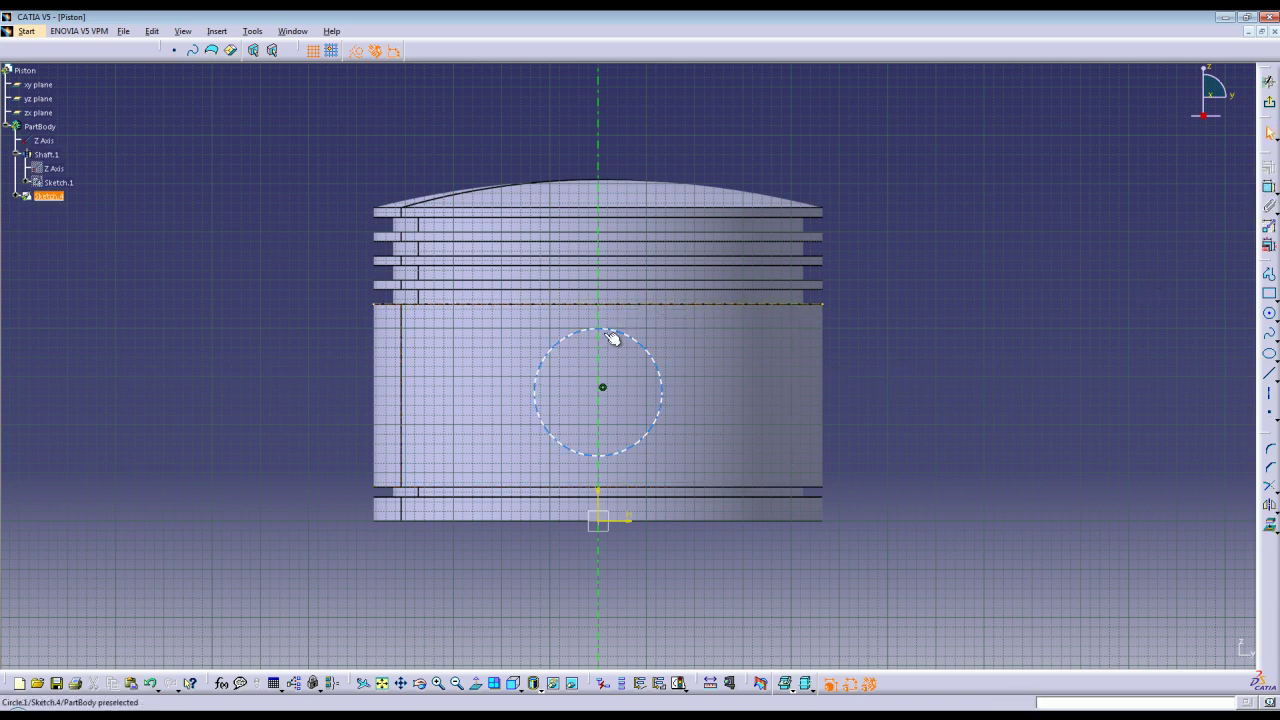
Constrain the circle tangent to the projected construction line.
left_click(637, 341)
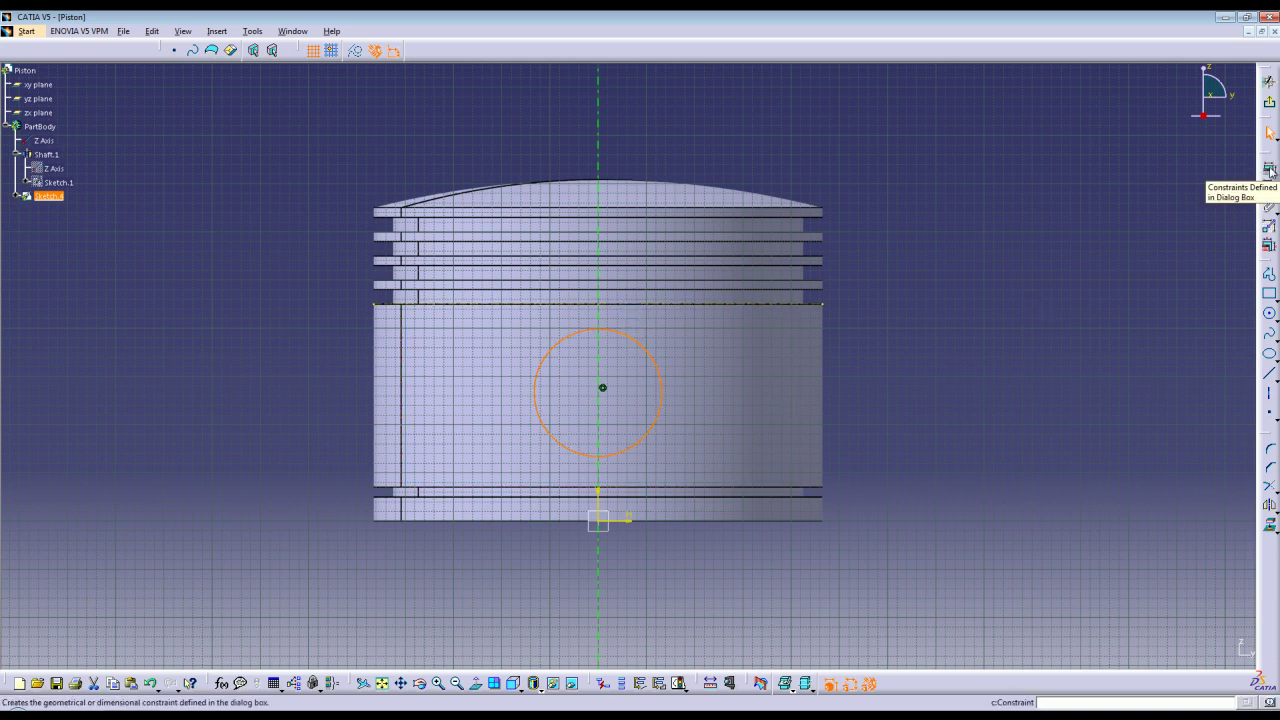
left_click(1270, 170)
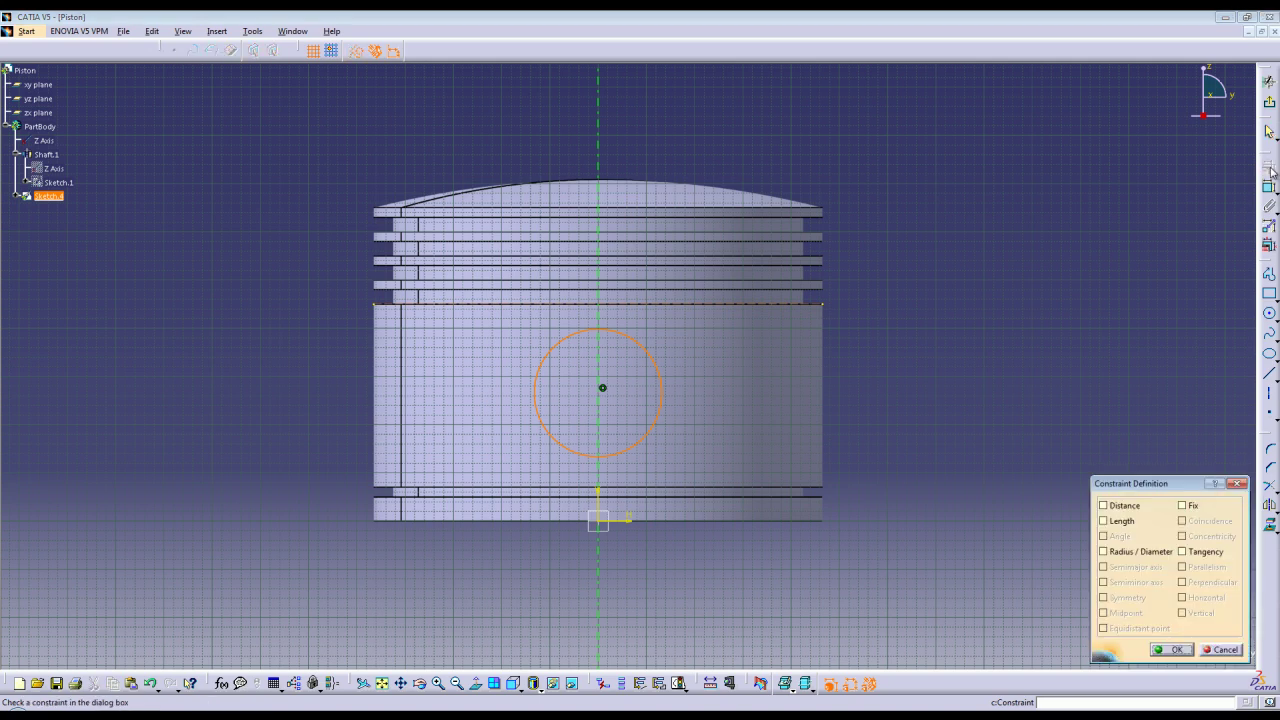
left_click(1184, 552)
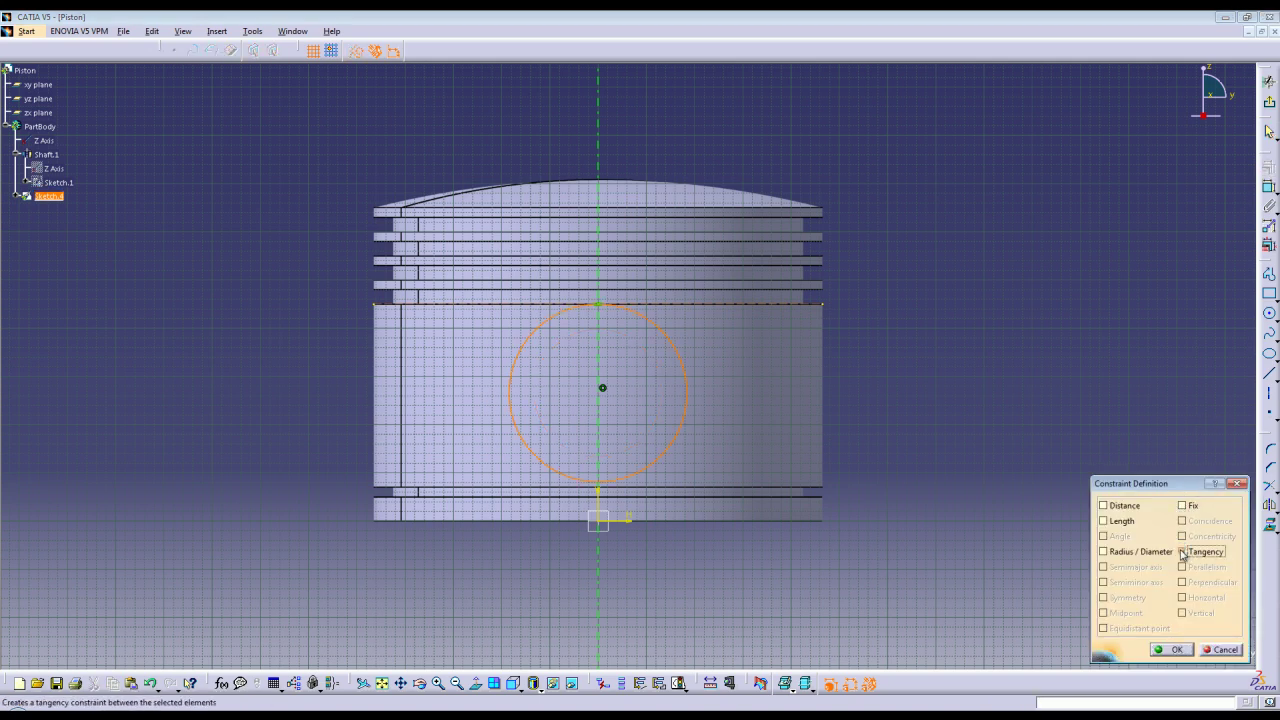
left_click(1174, 650)
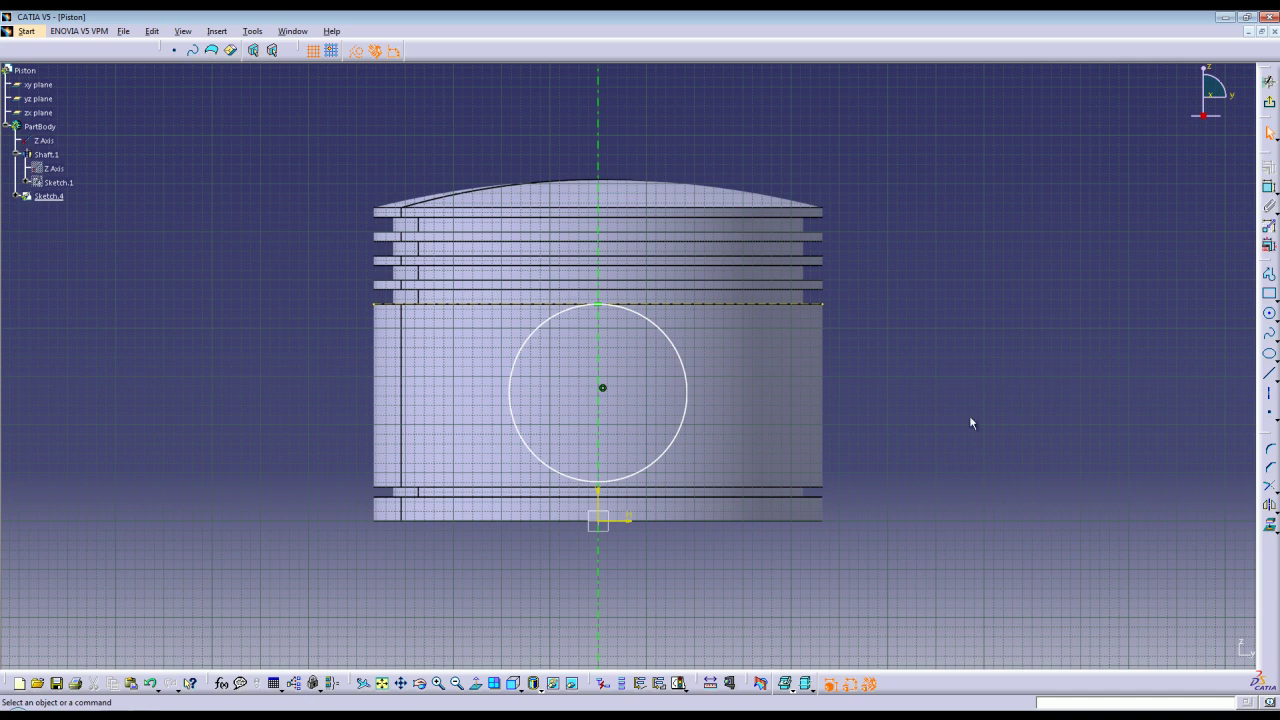
Dimension the circle centre's height above the horizontal axis, set it to 27 mm, and exit the sketch.
left_click(1270, 187)
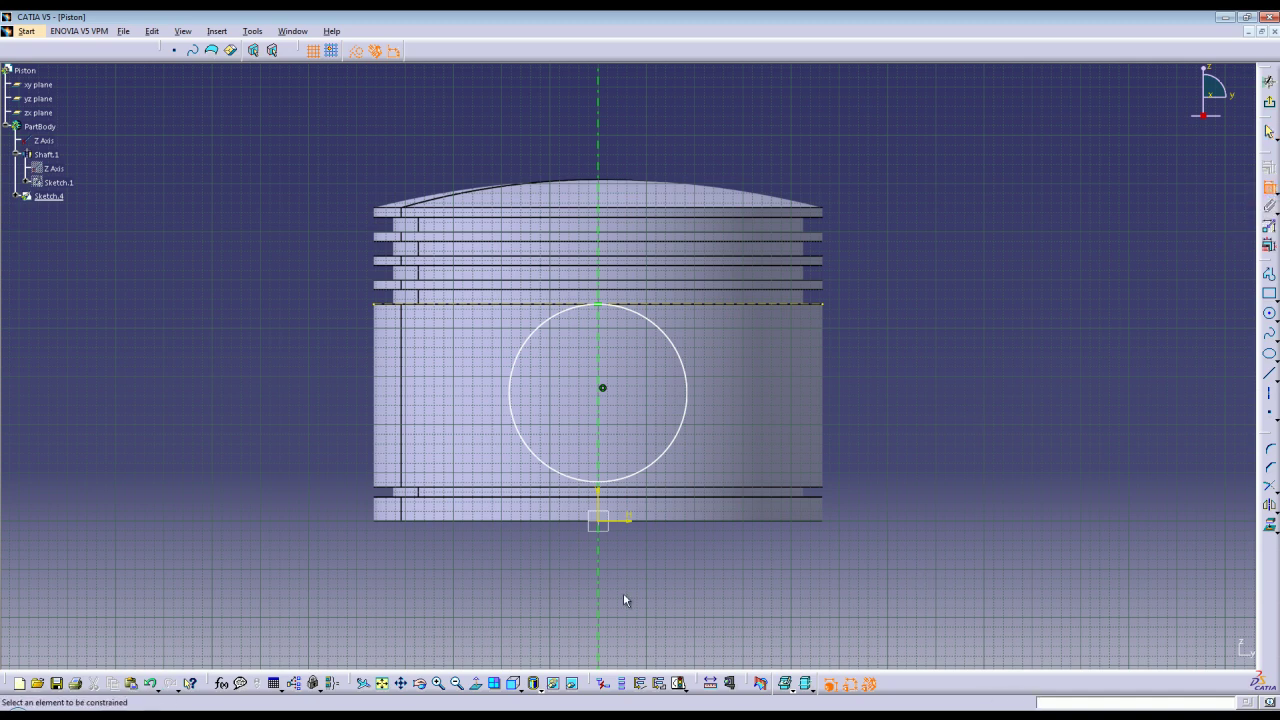
left_click(603, 390)
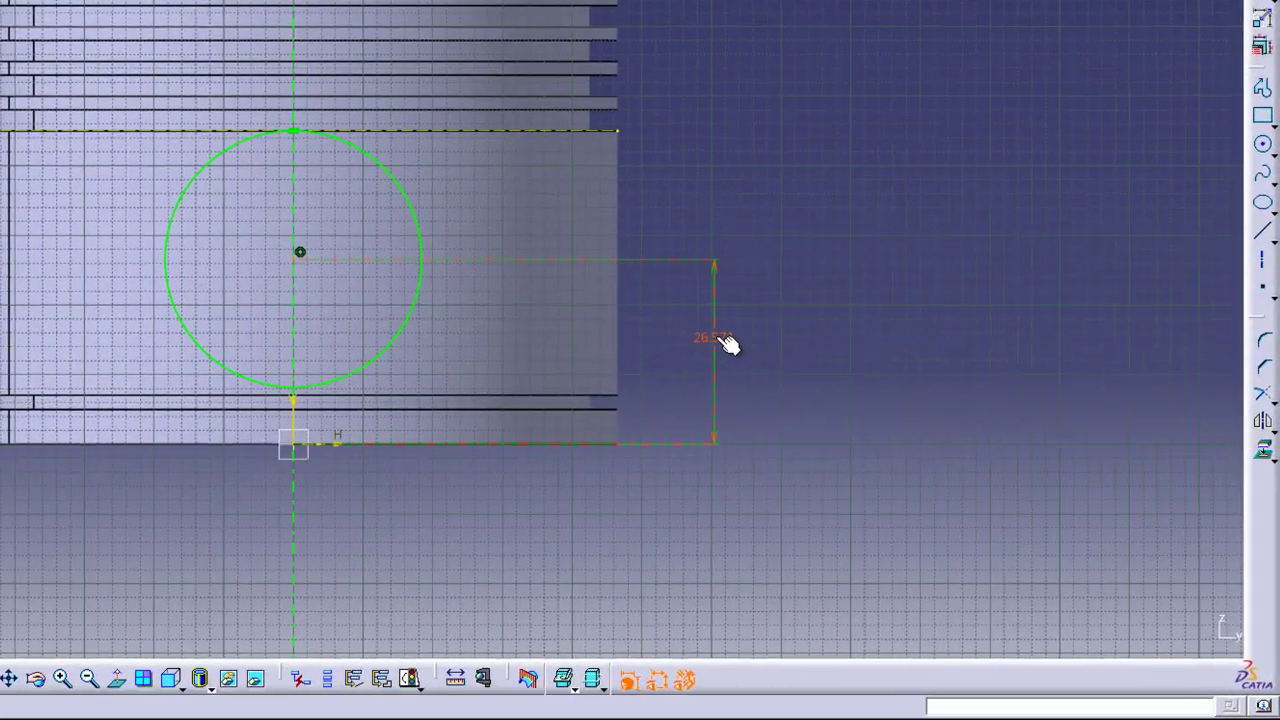
double_click(890, 453)
type("2")
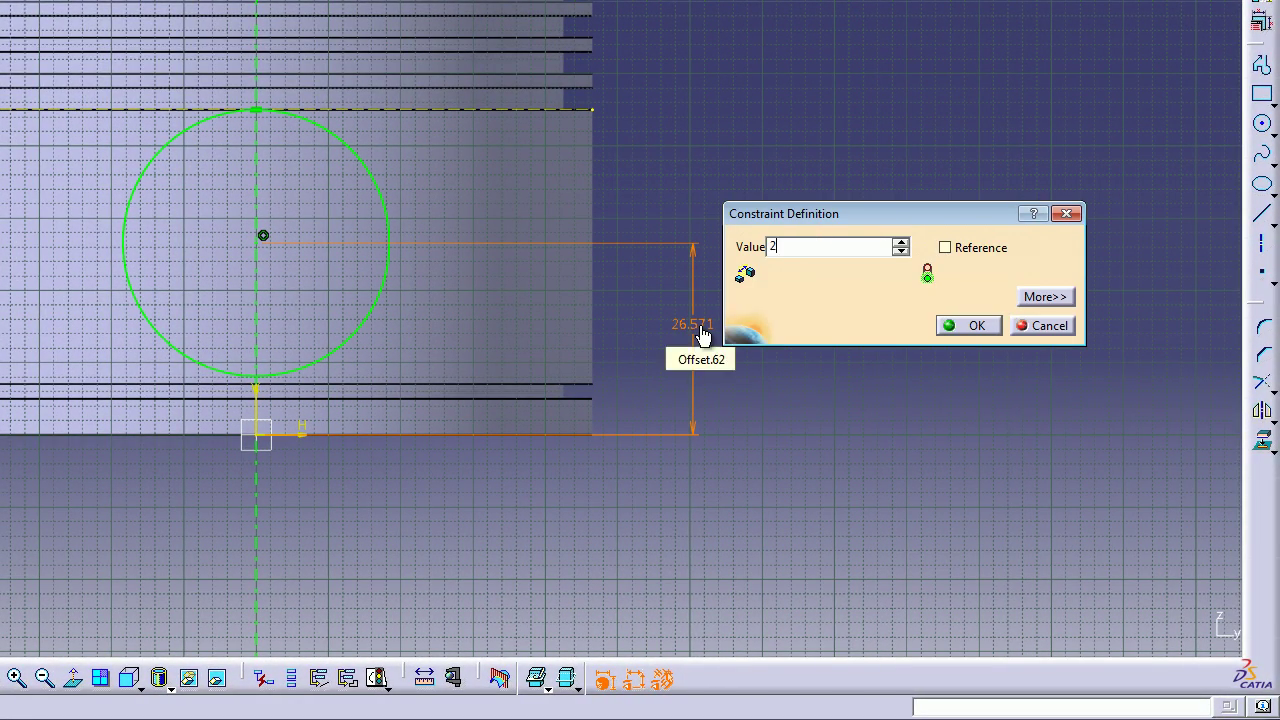
type("7")
key("Return")
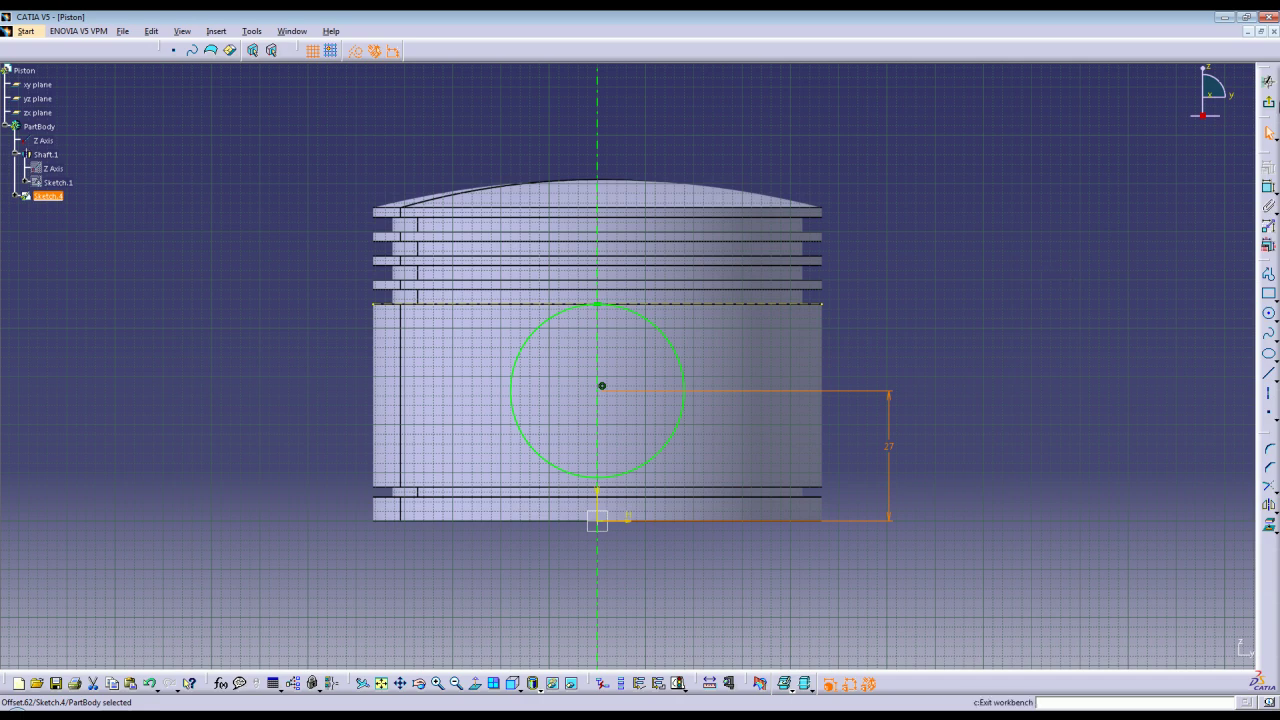
left_click(1268, 82)
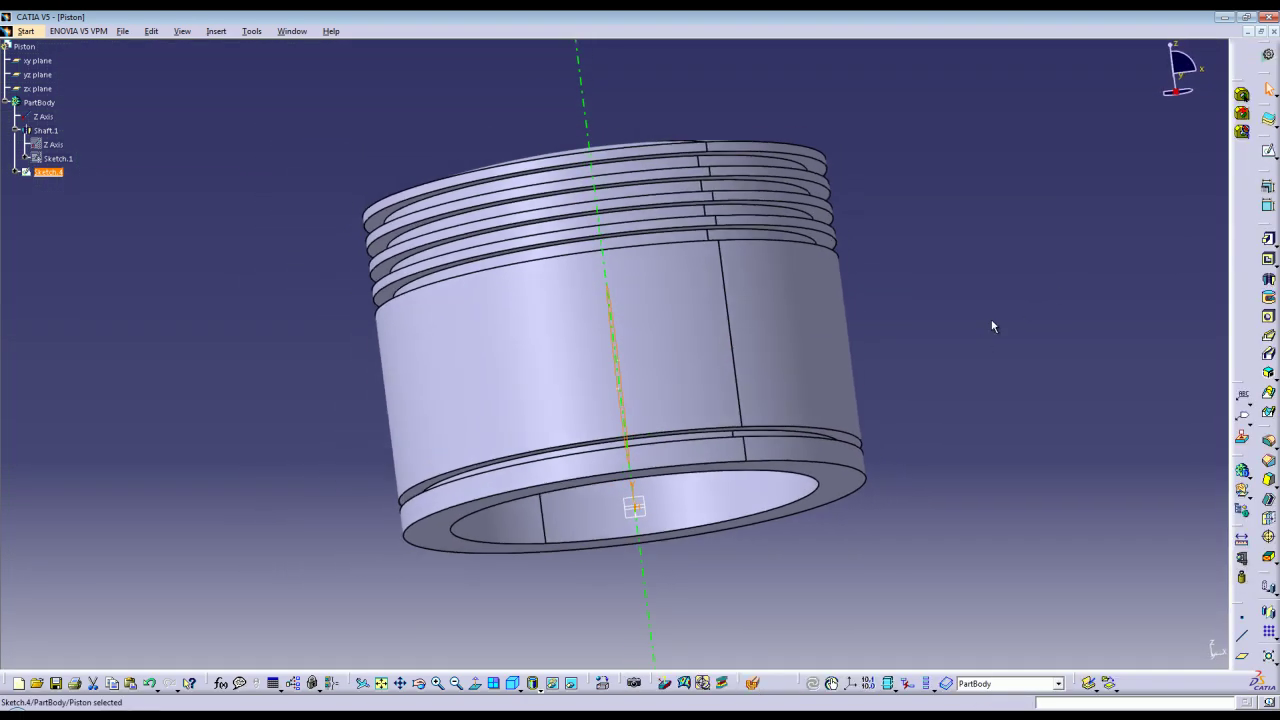
Cut the circle through both piston walls as a 50 mm deep pocket with mirrored extent.
left_click(1268, 260)
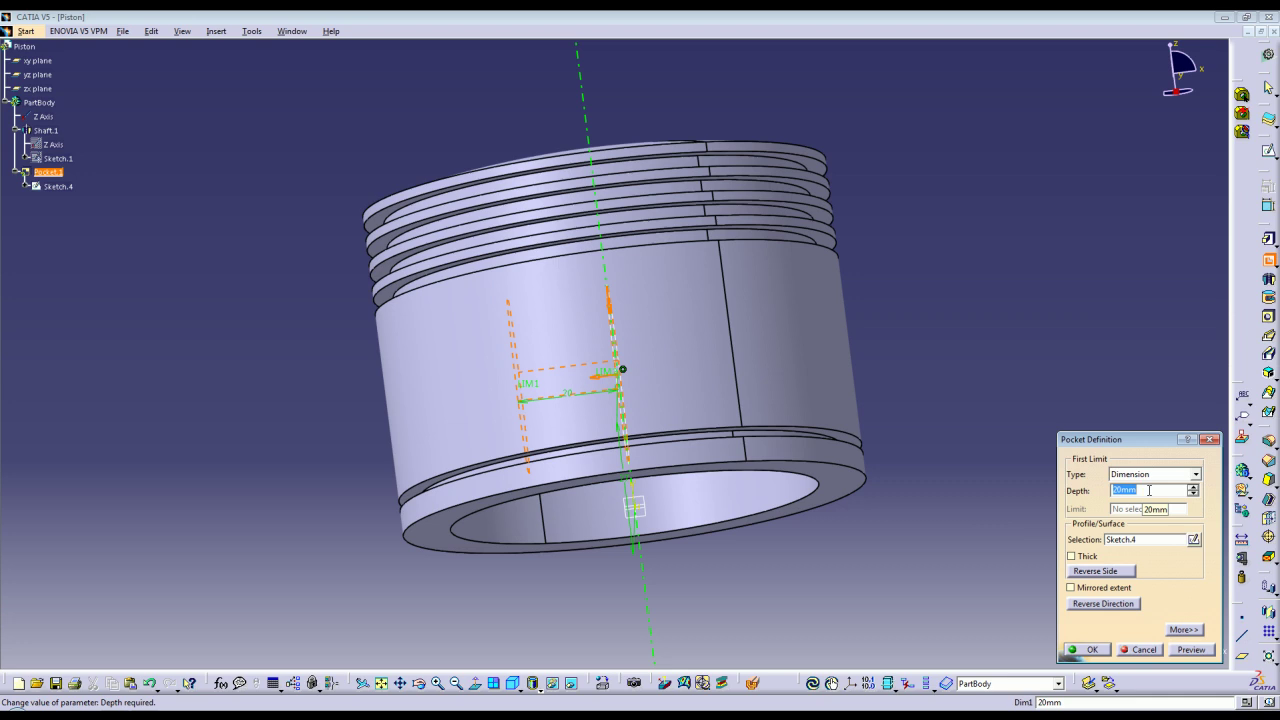
type("50")
left_click(1081, 592)
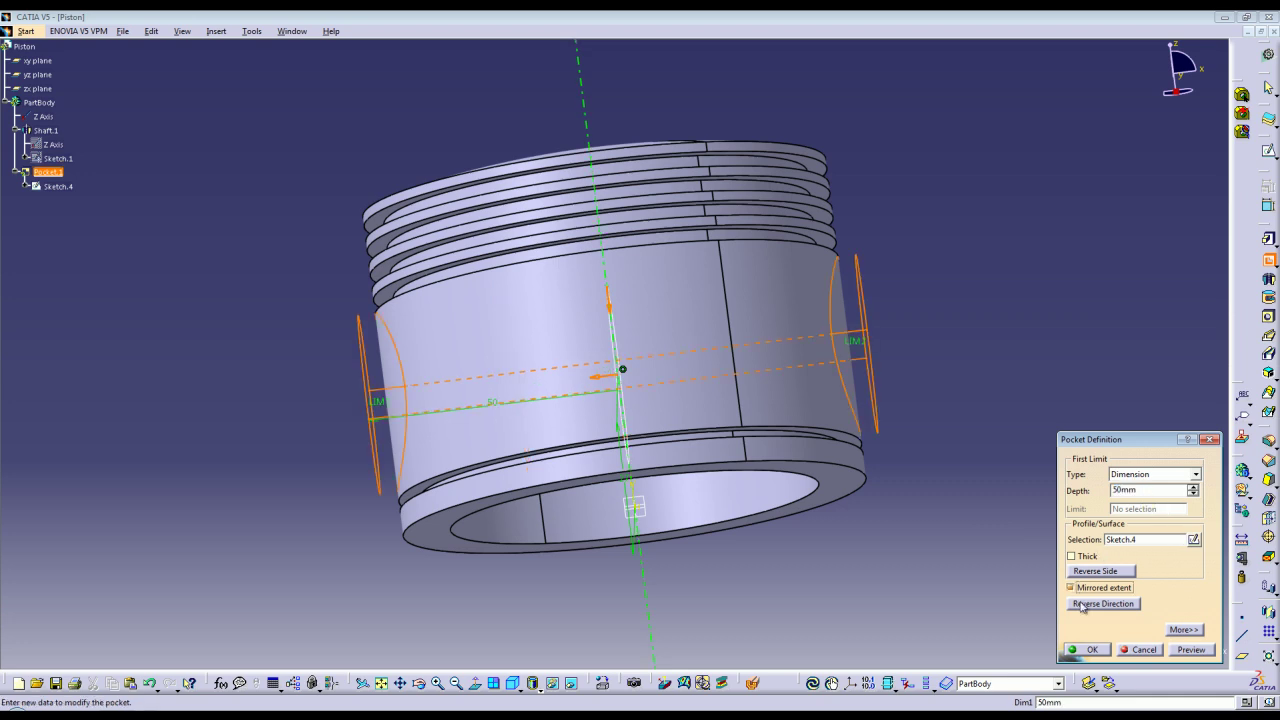
left_click(1081, 650)
middle_click_drag(414, 417, 570, 285)
middle_click_drag(660, 240, 624, 243)
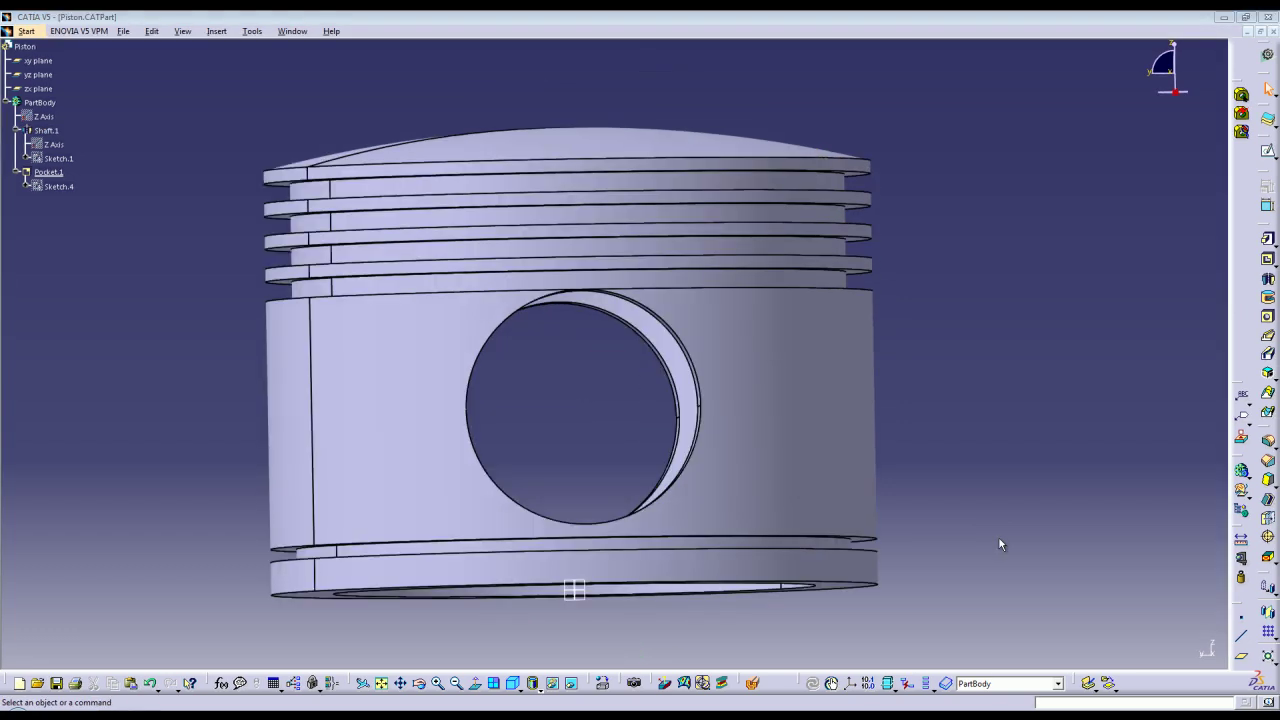
Create a reference plane offset 25 mm from the yz plane inside the piston.
left_click(1241, 656)
middle_click_drag(724, 627, 556, 446)
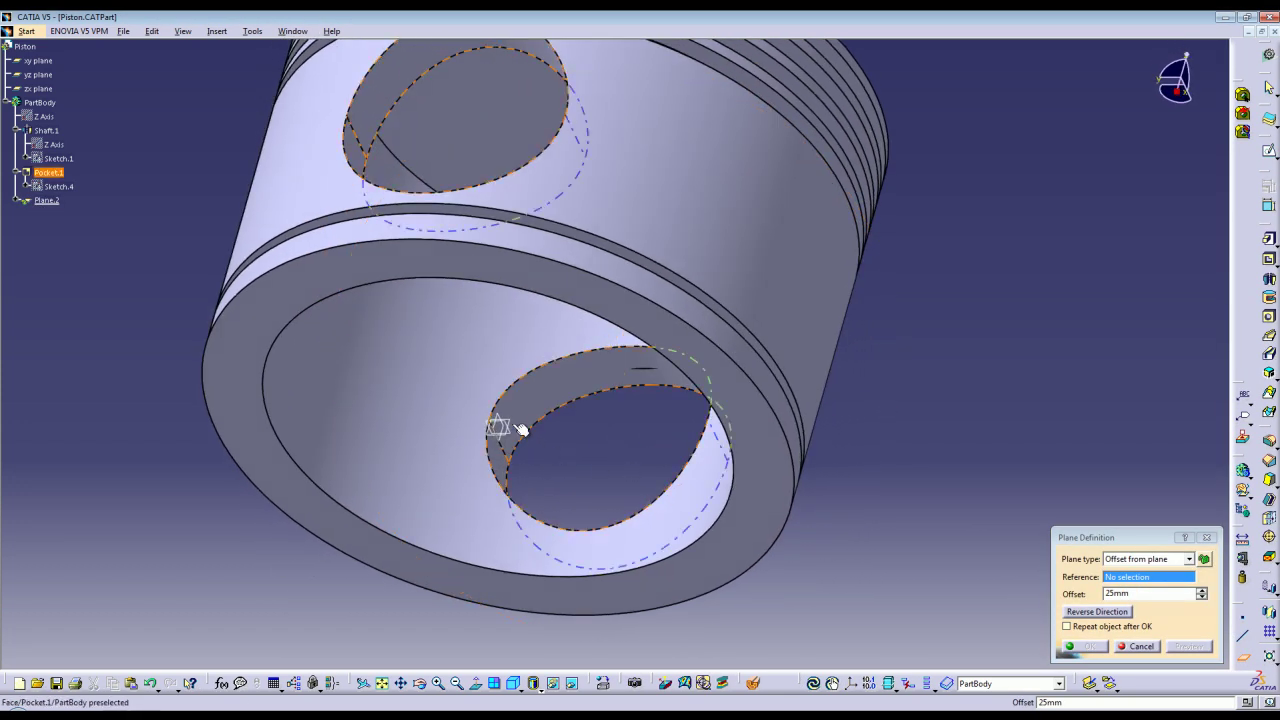
left_click(511, 426)
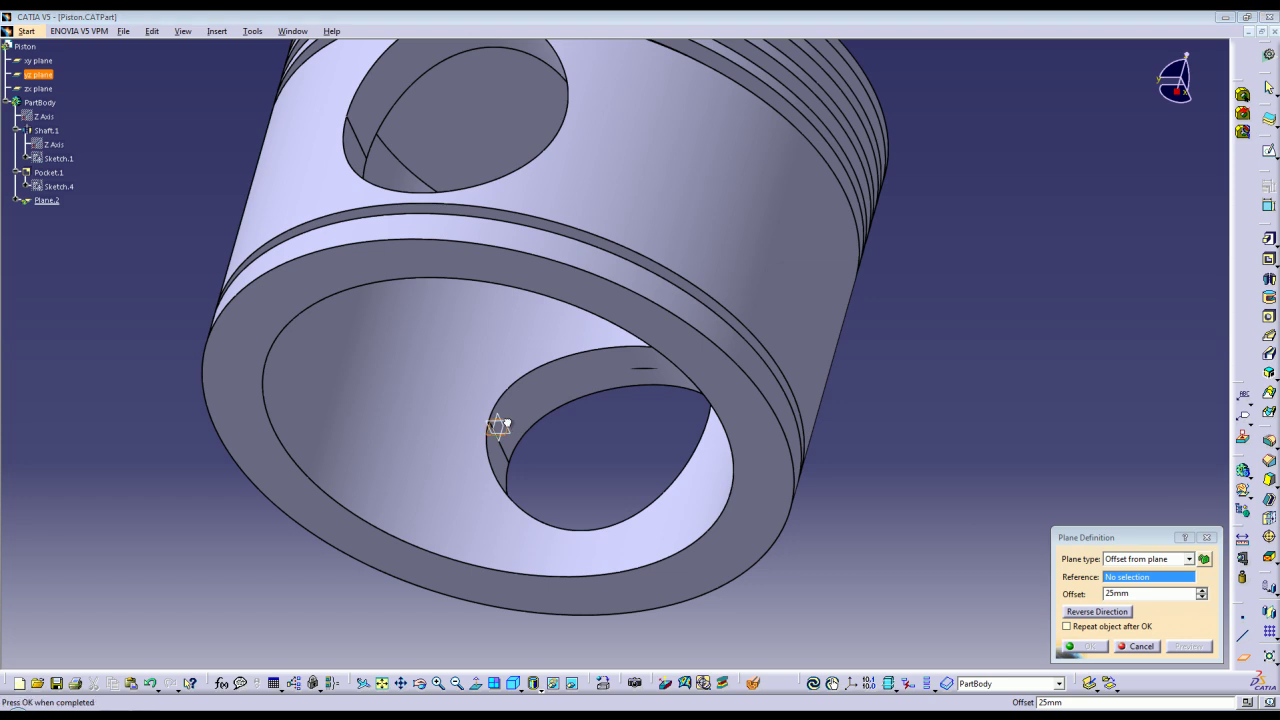
left_click(1136, 593)
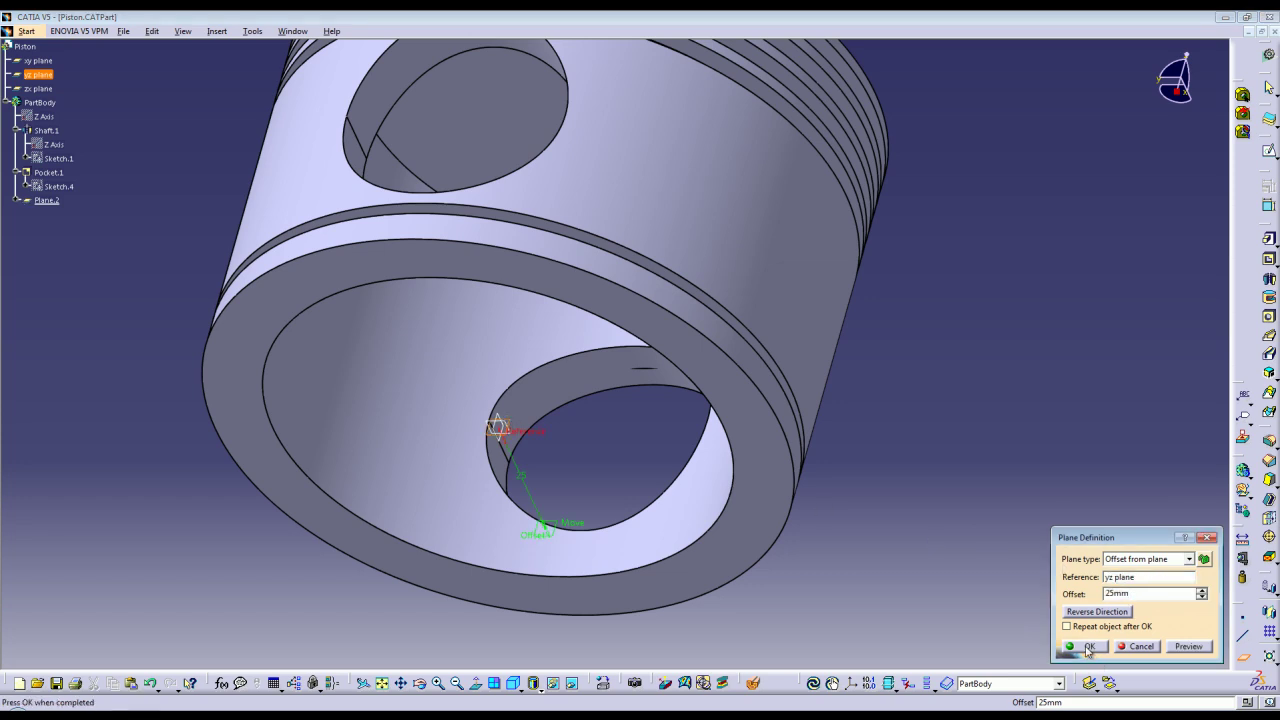
left_click(1088, 647)
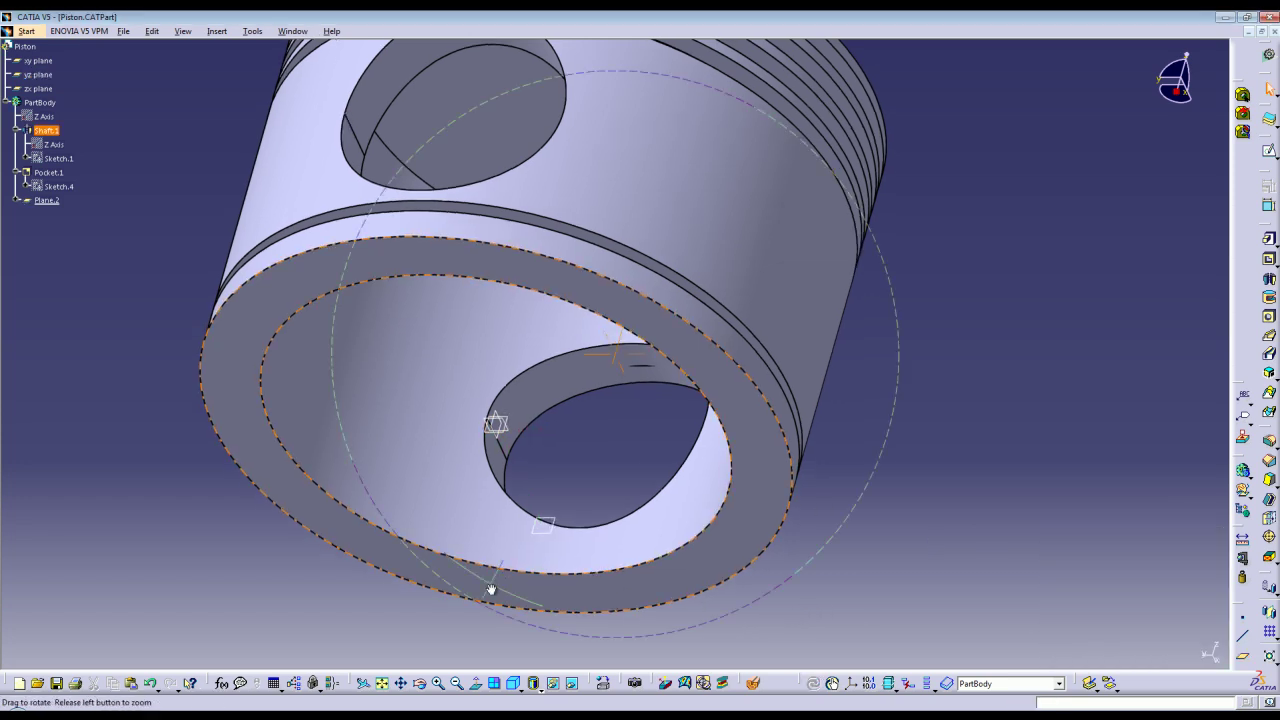
Open a sketch on the offset plane and draw an 11 mm radius circle at the centre of the side hole.
middle_click_drag(491, 591, 492, 537)
left_click(546, 497)
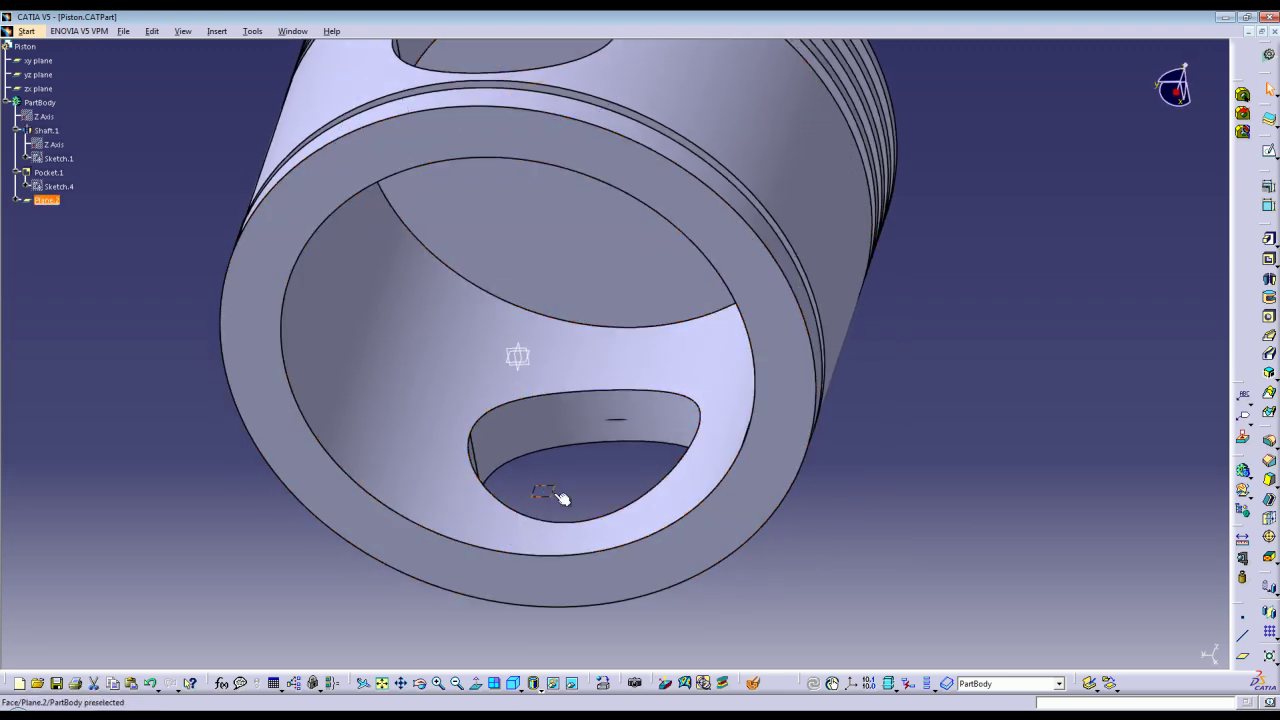
left_click(1269, 150)
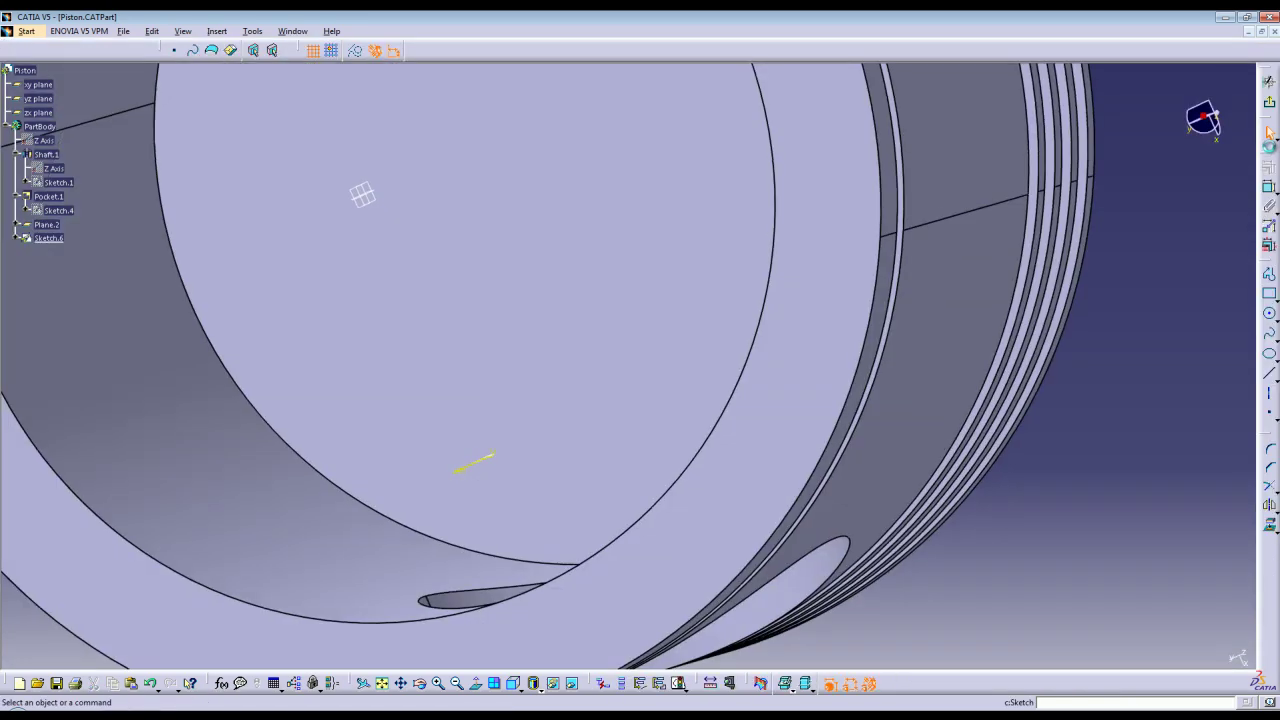
left_click(1270, 315)
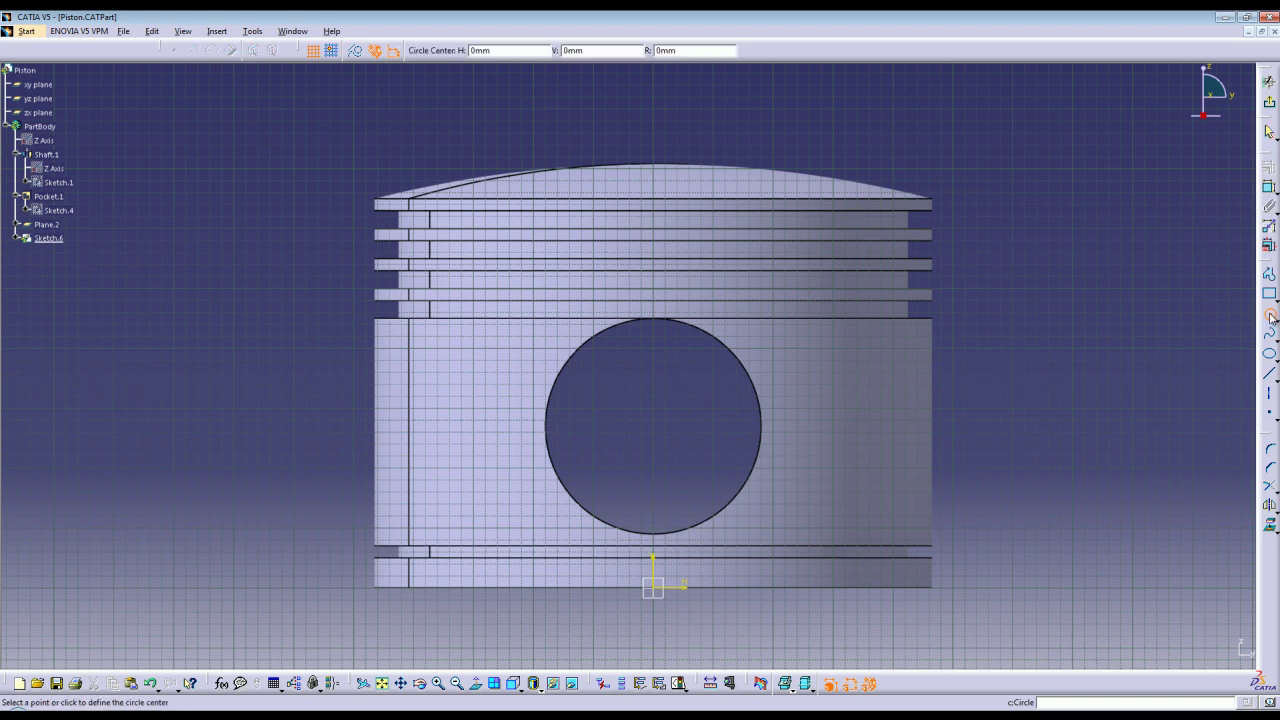
left_click(653, 424)
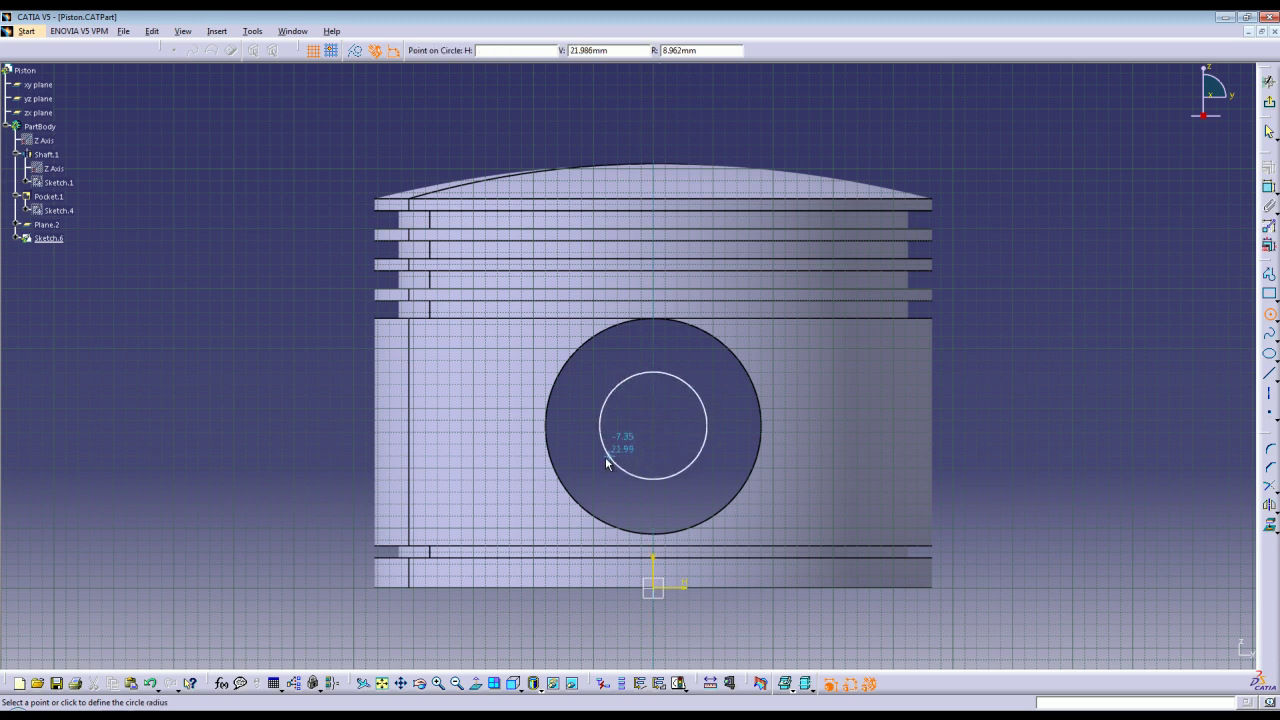
key("Tab")
key("Tab")
key("Tab")
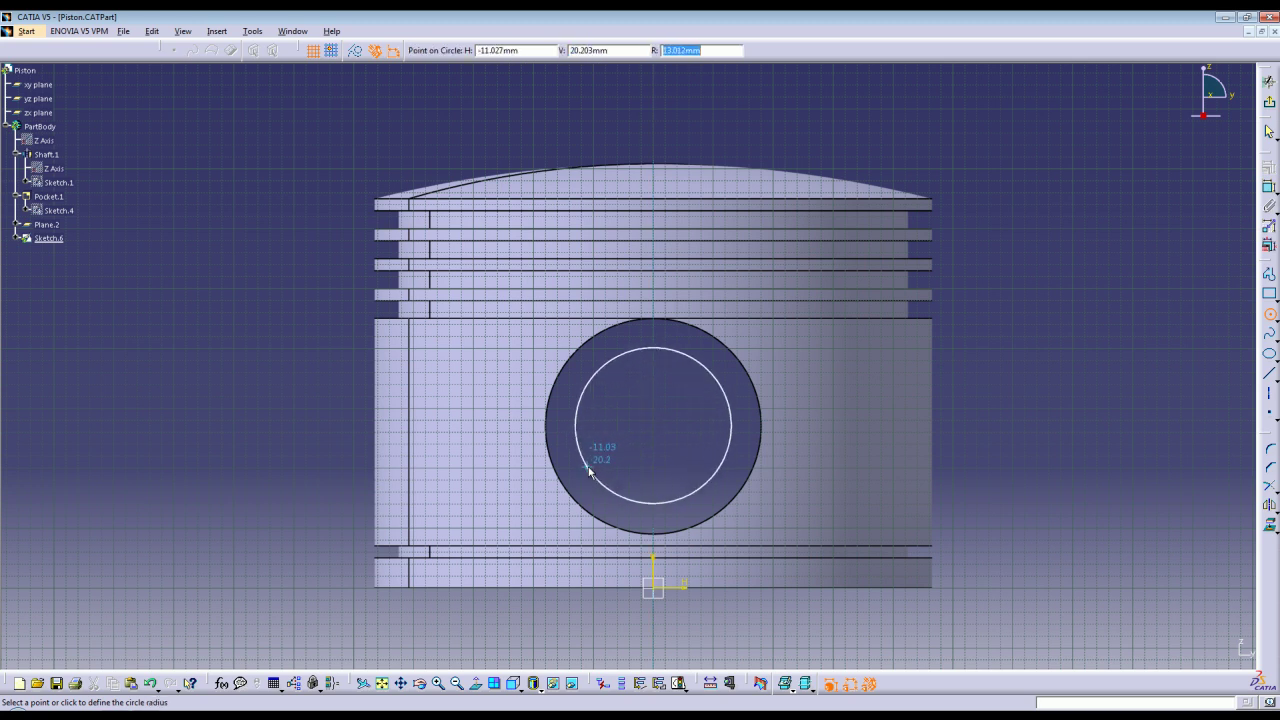
type("11")
key("Return")
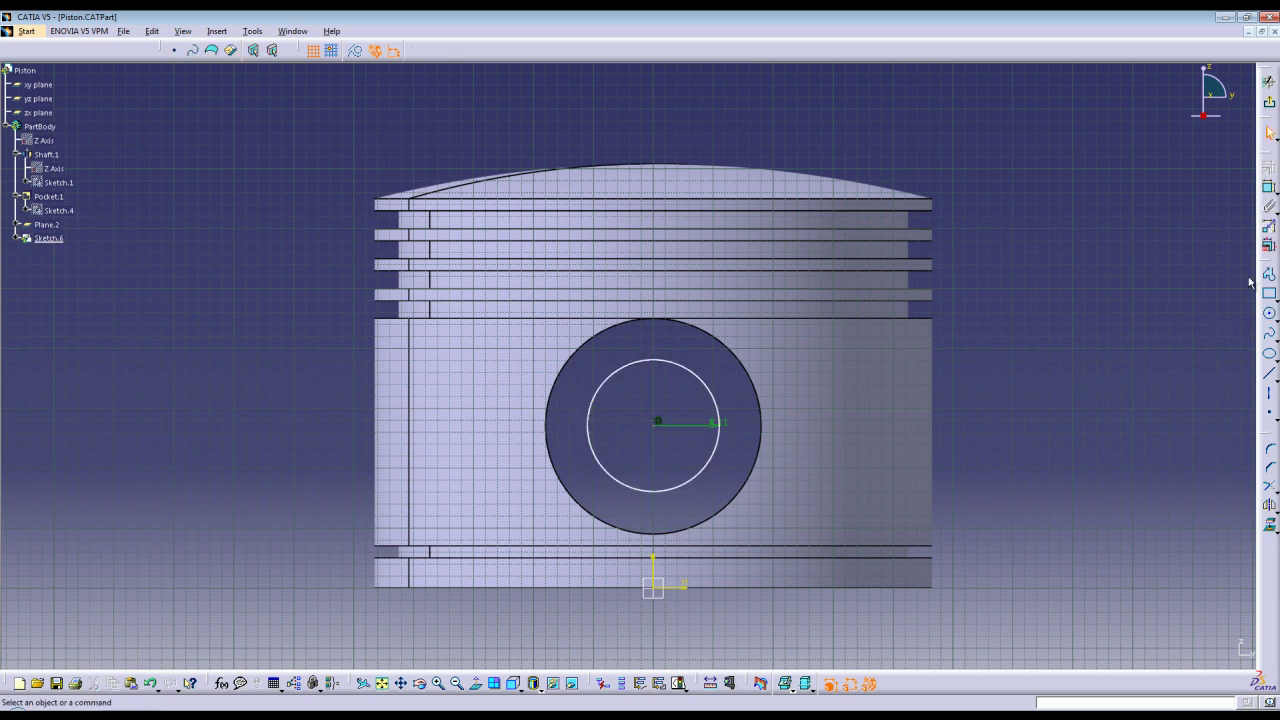
Dimension the circle centre's height above the horizontal axis and set it to 27 mm.
left_click(1270, 189)
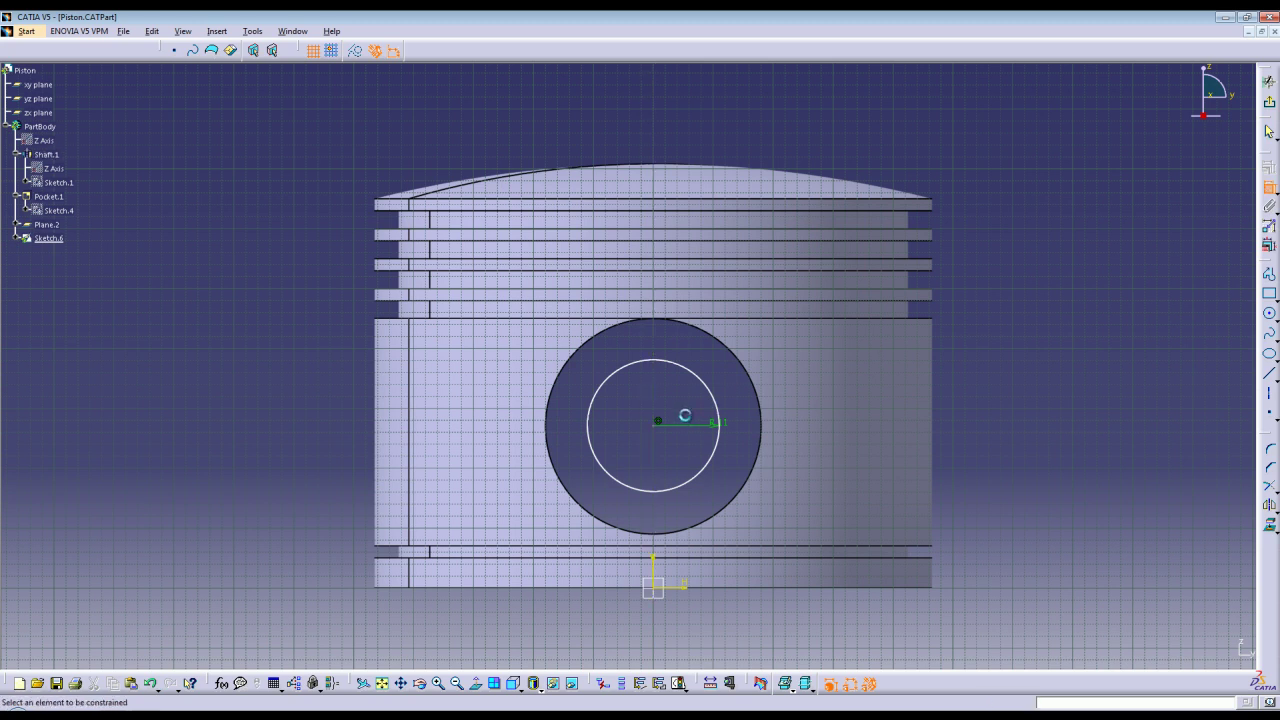
left_click(658, 424)
left_click(688, 590)
left_click(973, 507)
double_click(975, 503)
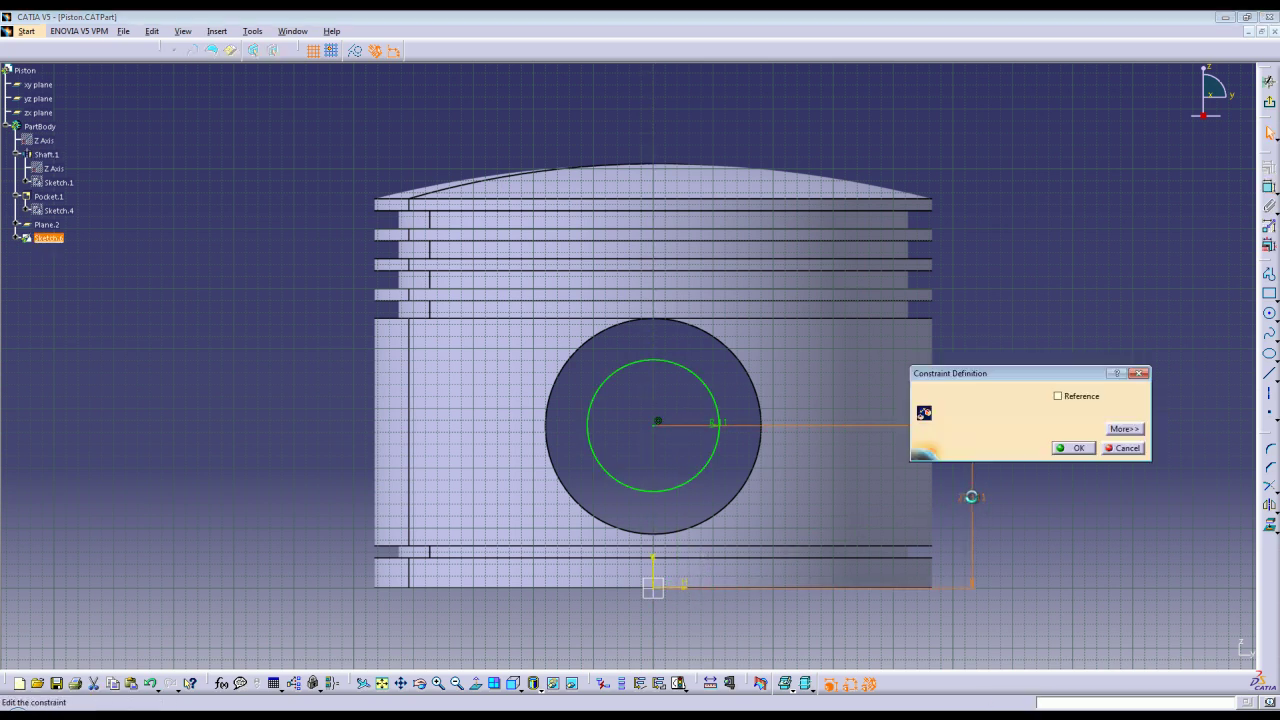
type("27")
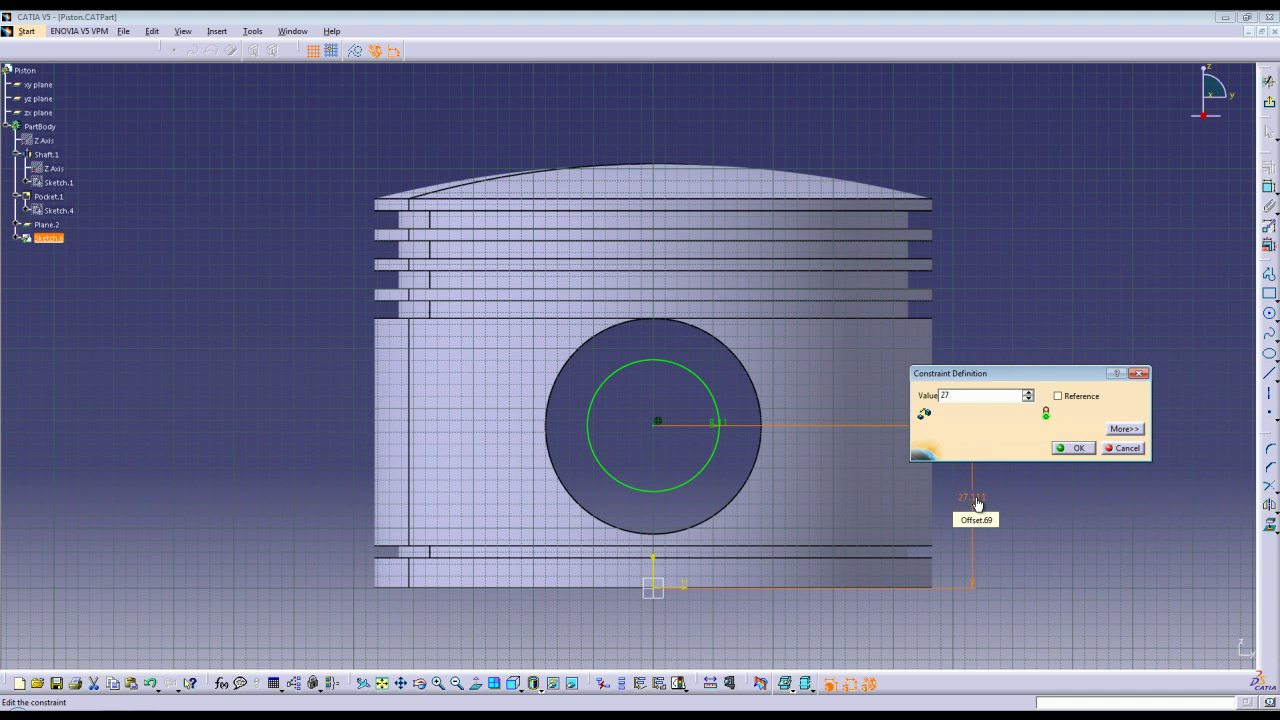
key("Return")
left_click(1040, 470)
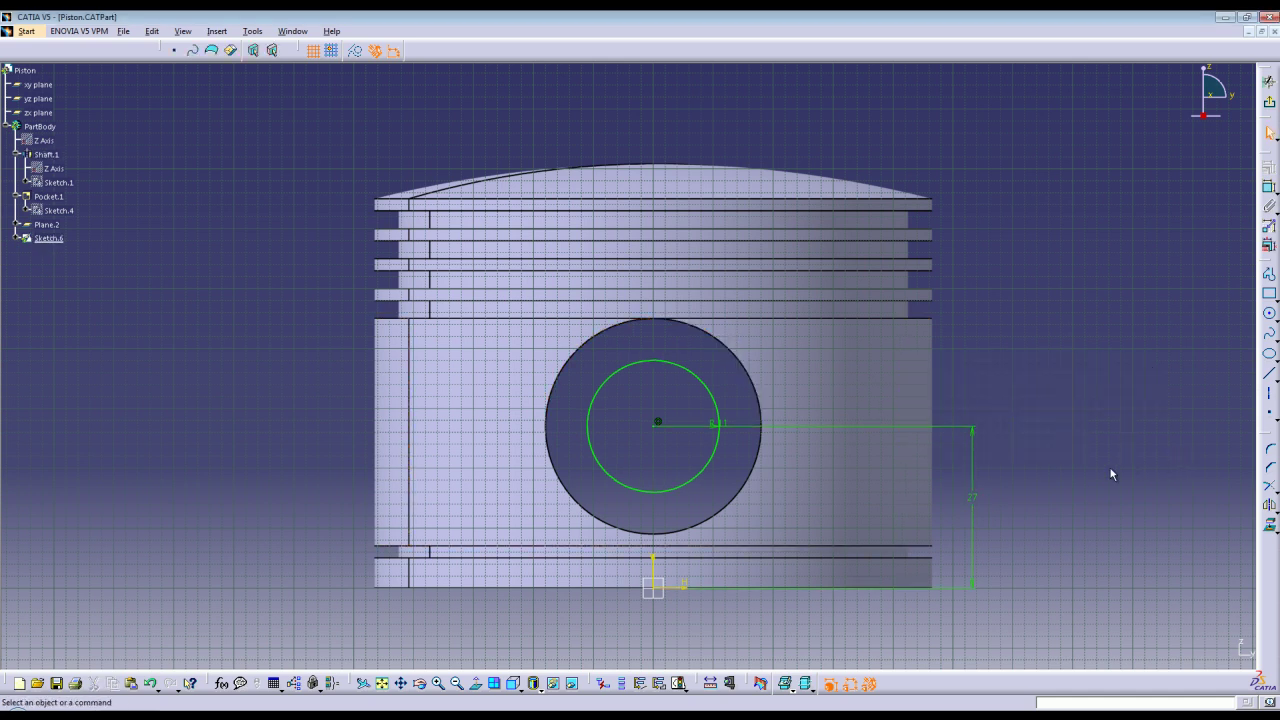
Project the side hole's circular edge into the sketch as the outer profile and exit the sketch.
left_click(1271, 528)
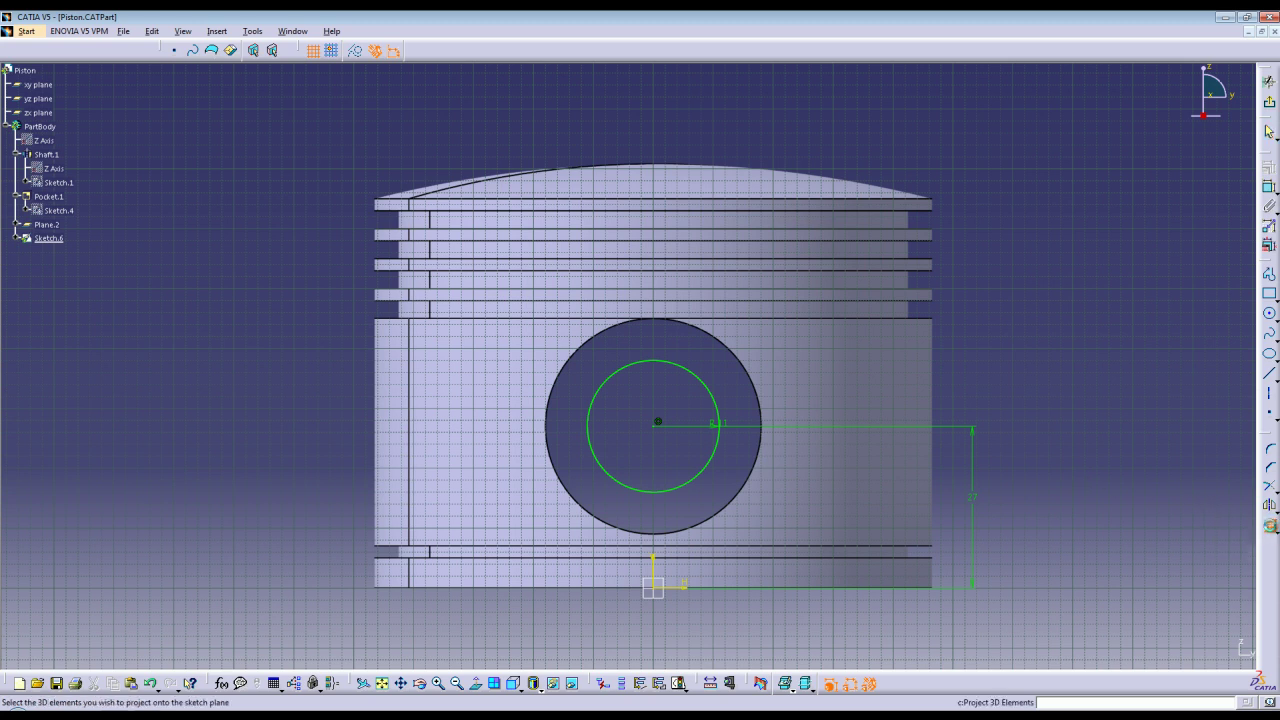
left_click(738, 506)
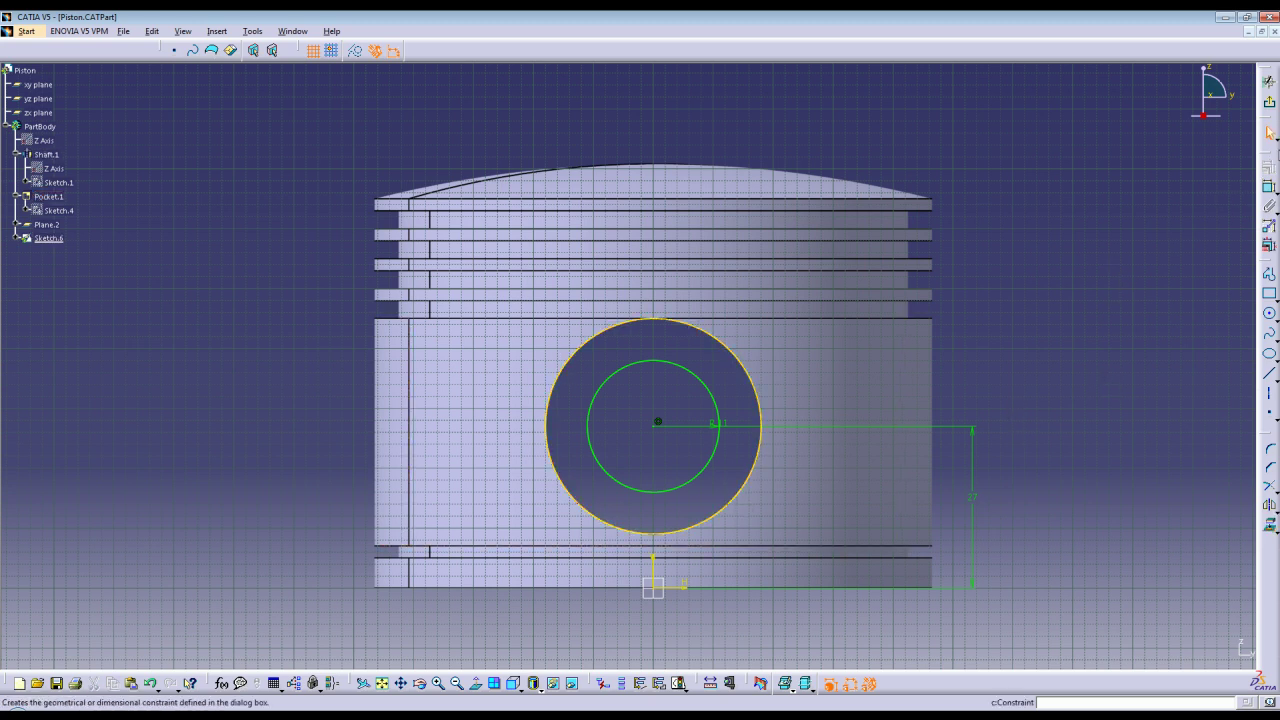
left_click(1269, 101)
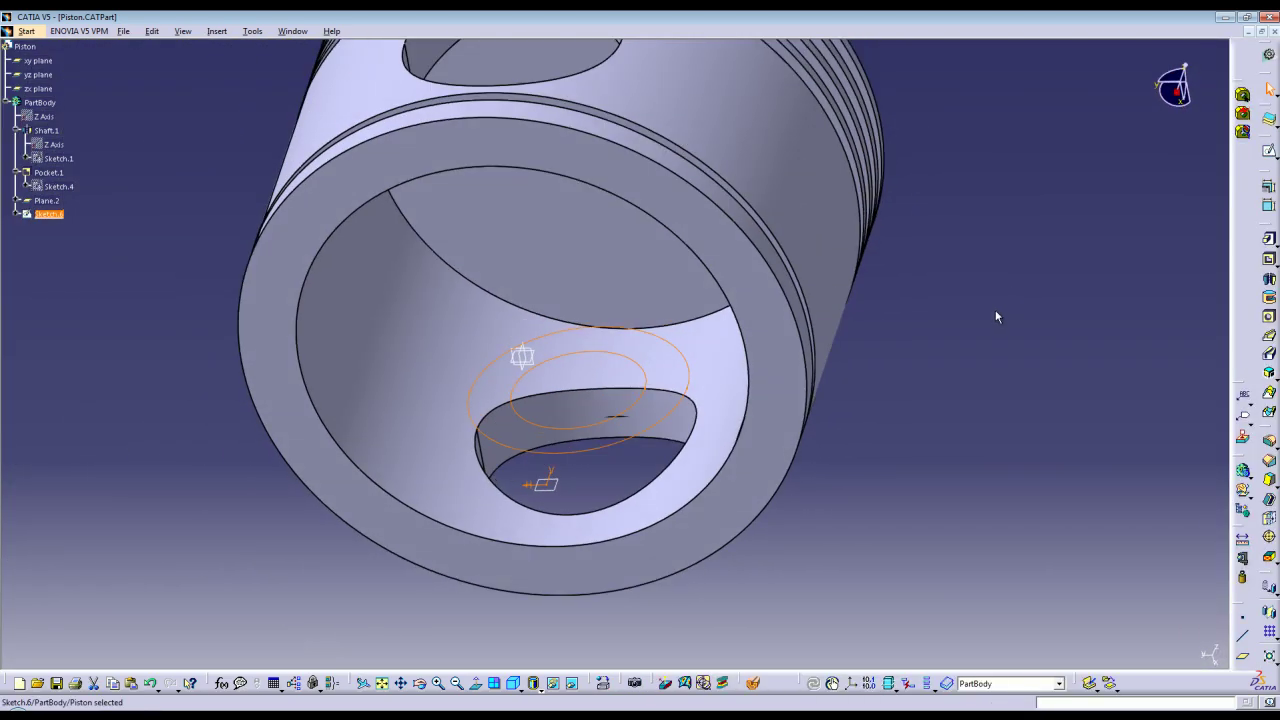
Pad the ring sketch 17.5 mm towards the piston wall to form the pin boss.
left_click(1266, 239)
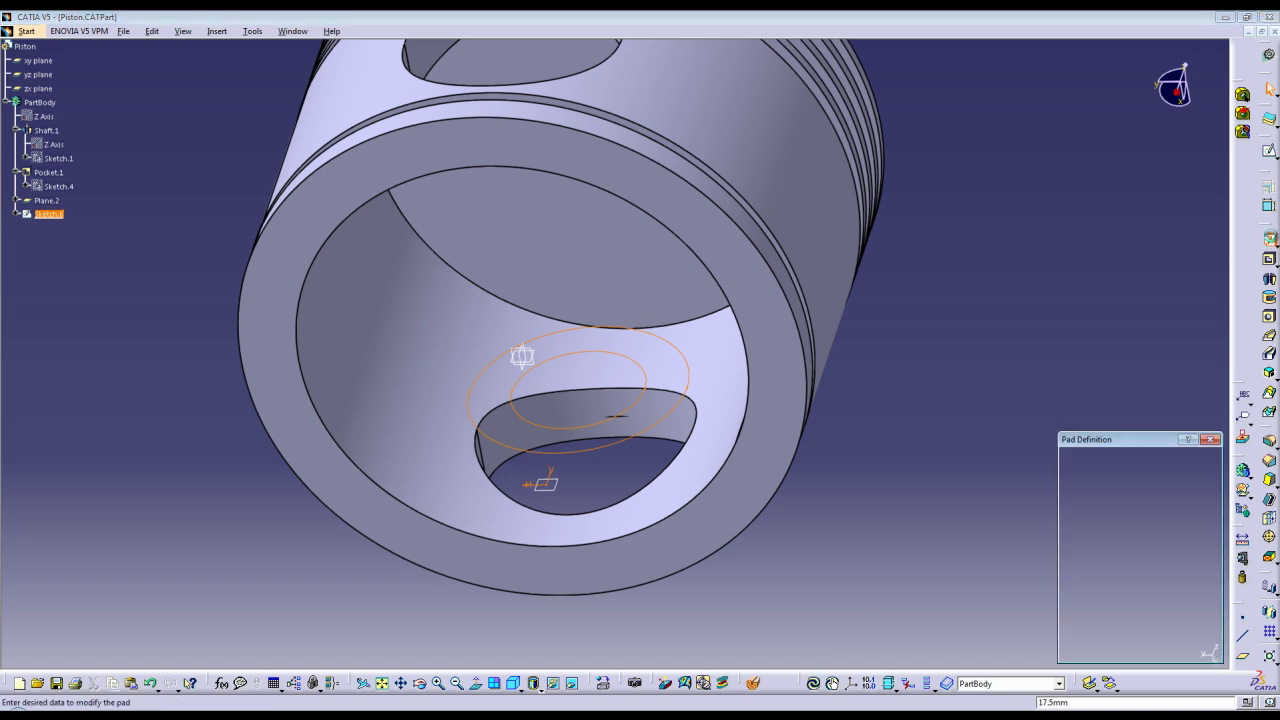
left_click(1152, 489)
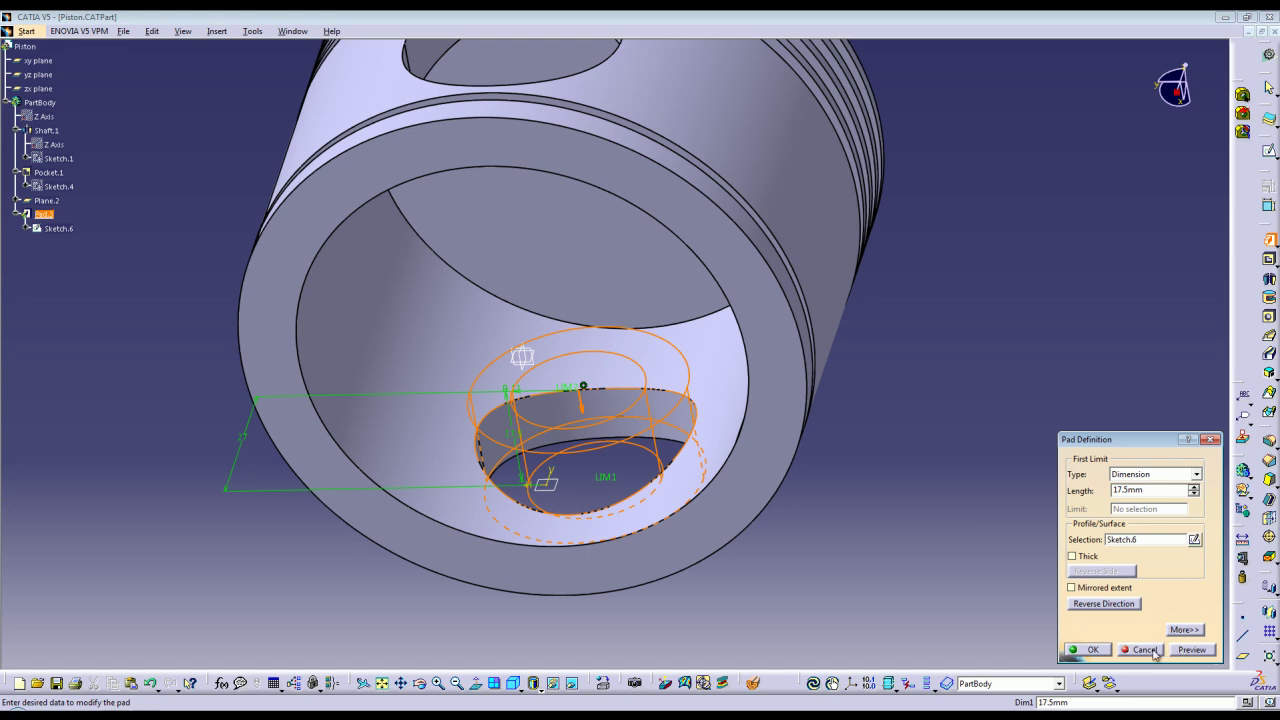
left_click(1087, 650)
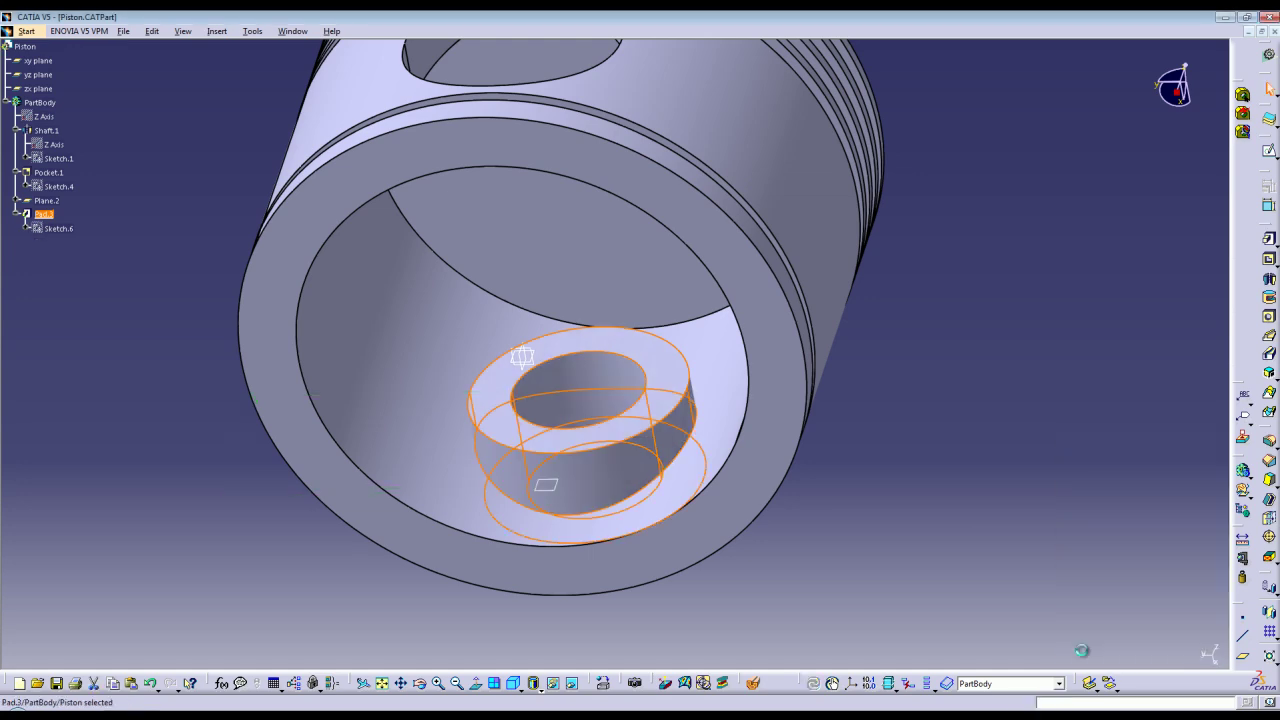
Mirror the pin boss pad about the yz plane to the opposite piston wall.
middle_click_drag(958, 573, 674, 246)
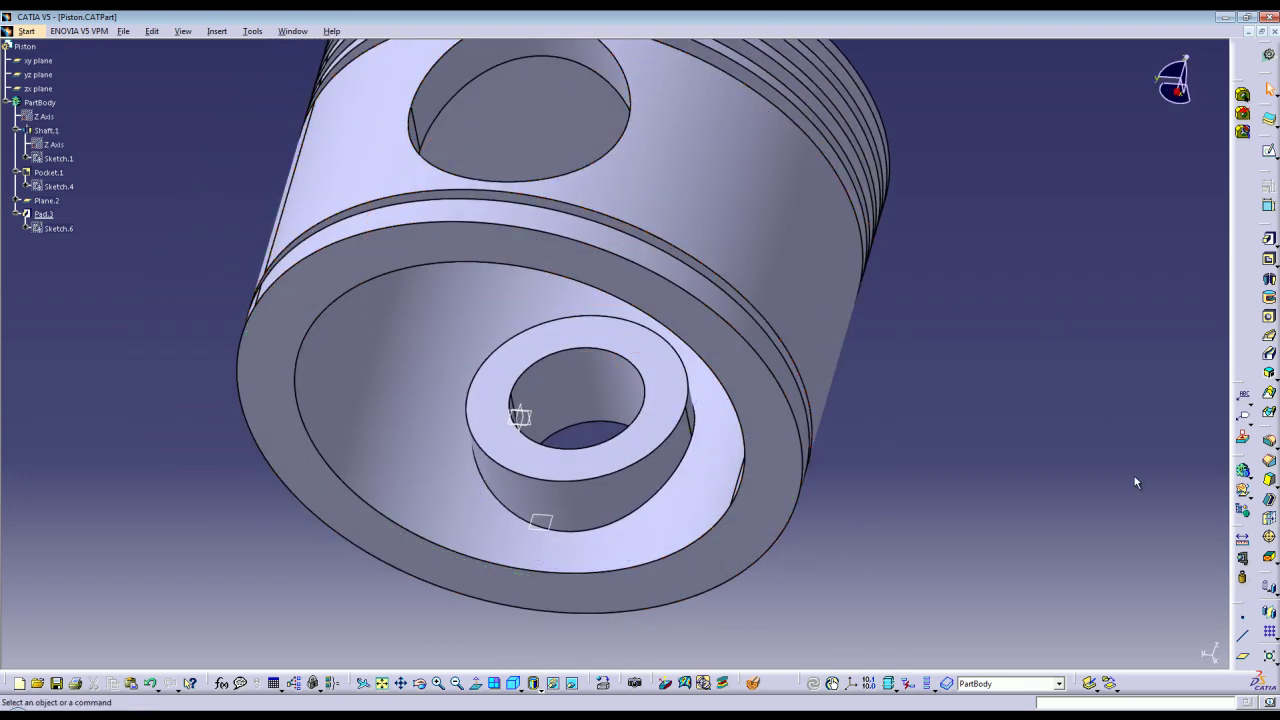
left_click(1270, 613)
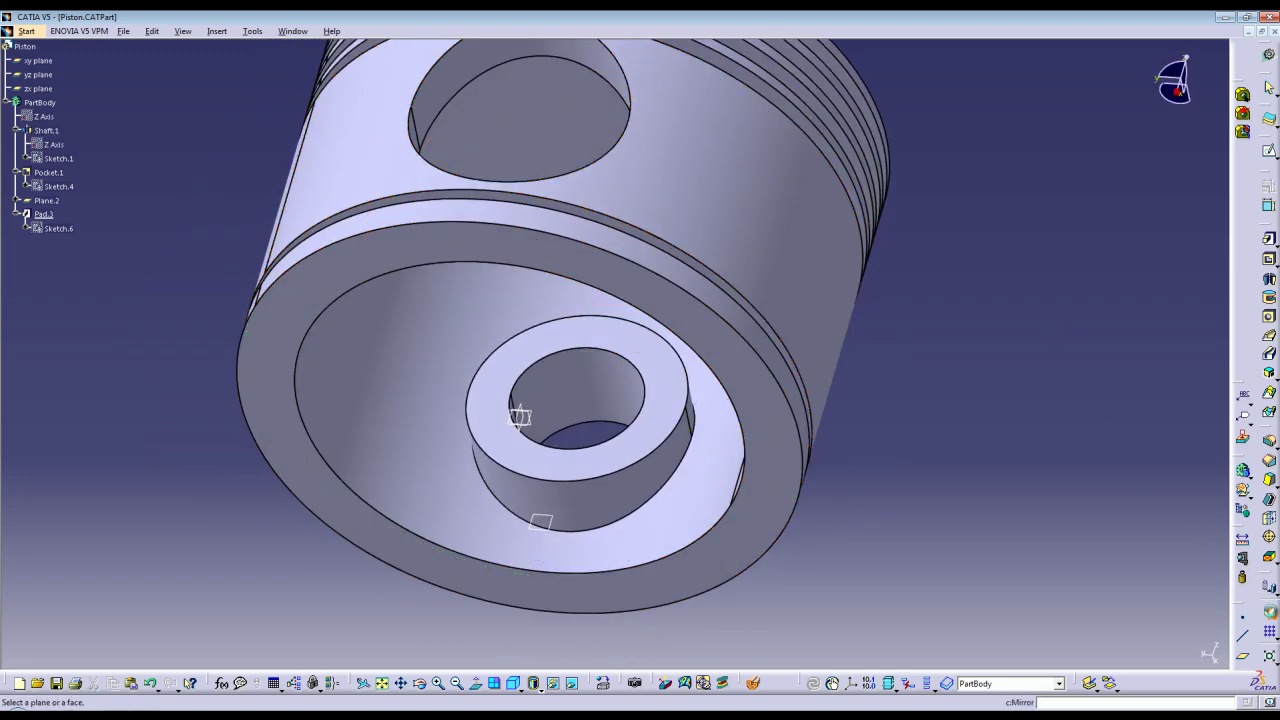
left_click(568, 488)
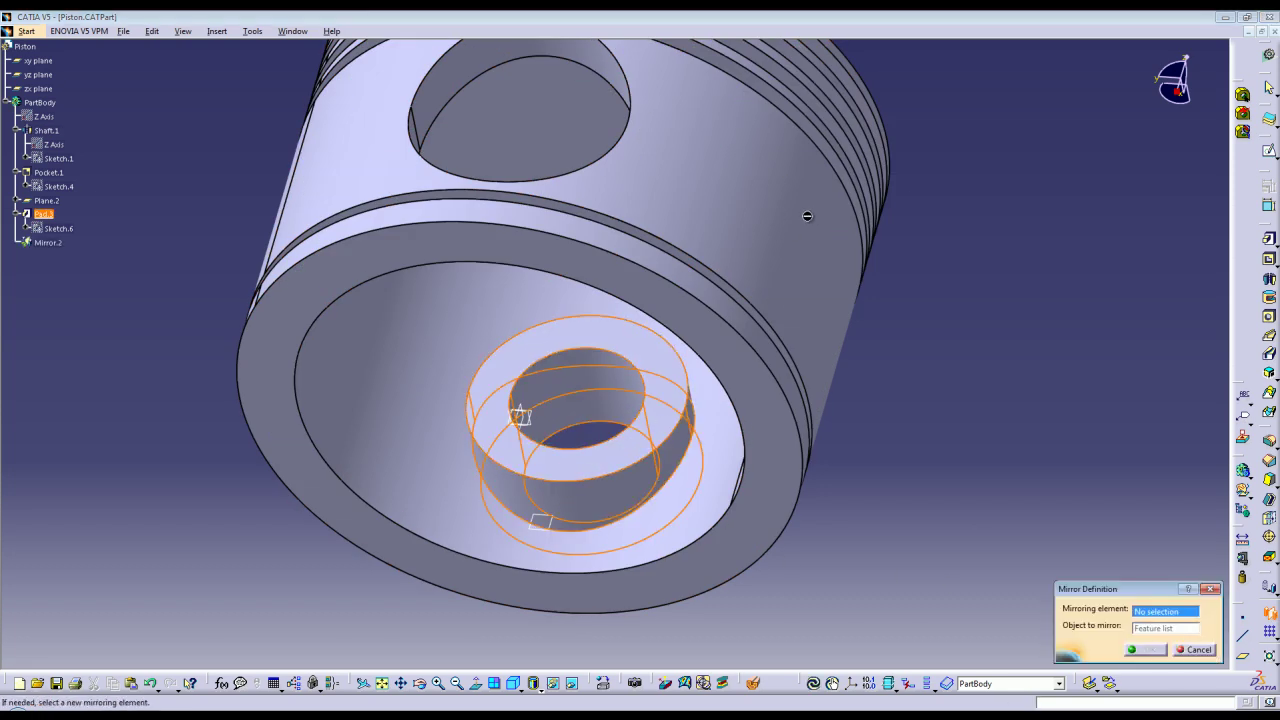
left_click(38, 74)
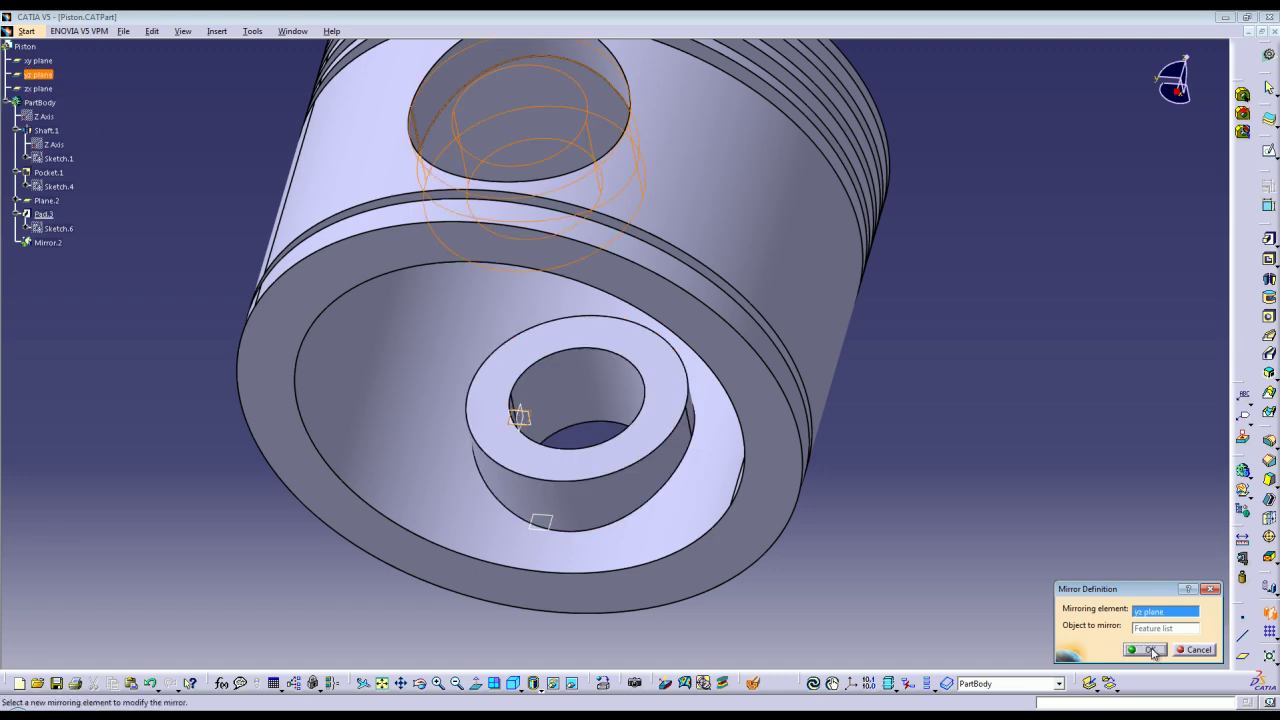
middle_click_drag(706, 446, 829, 510)
left_click(1134, 651)
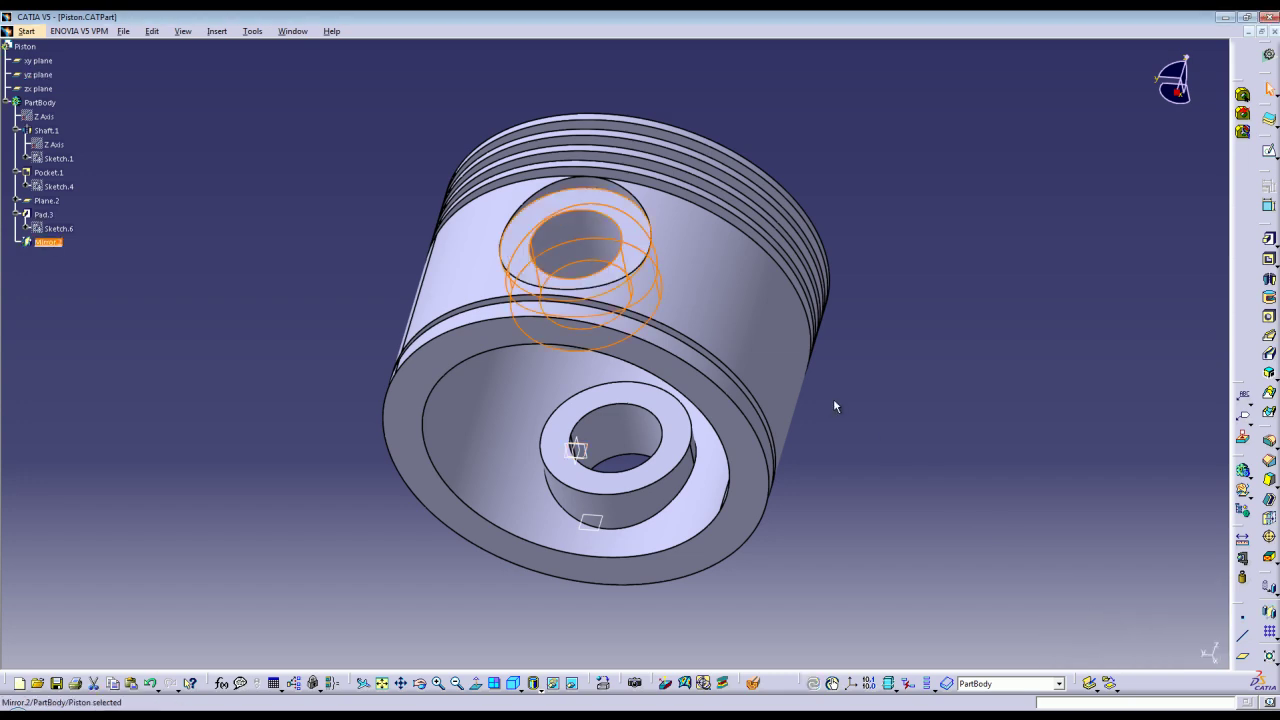
middle_click_drag(918, 317, 790, 141)
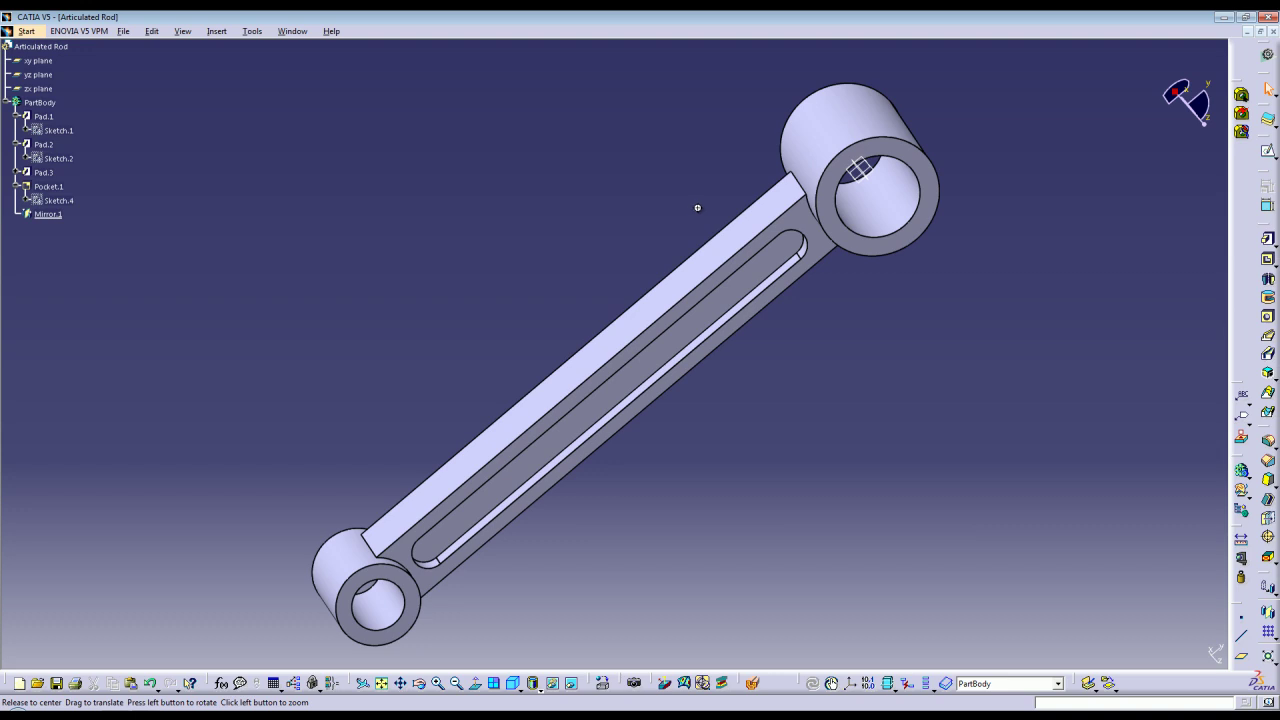
mouse_move(697, 206)
middle_mouse_down()
mouse_move(777, 309)
mouse_move(585, 247)
mouse_move(606, 300)
mouse_move(626, 545)
middle_mouse_up()
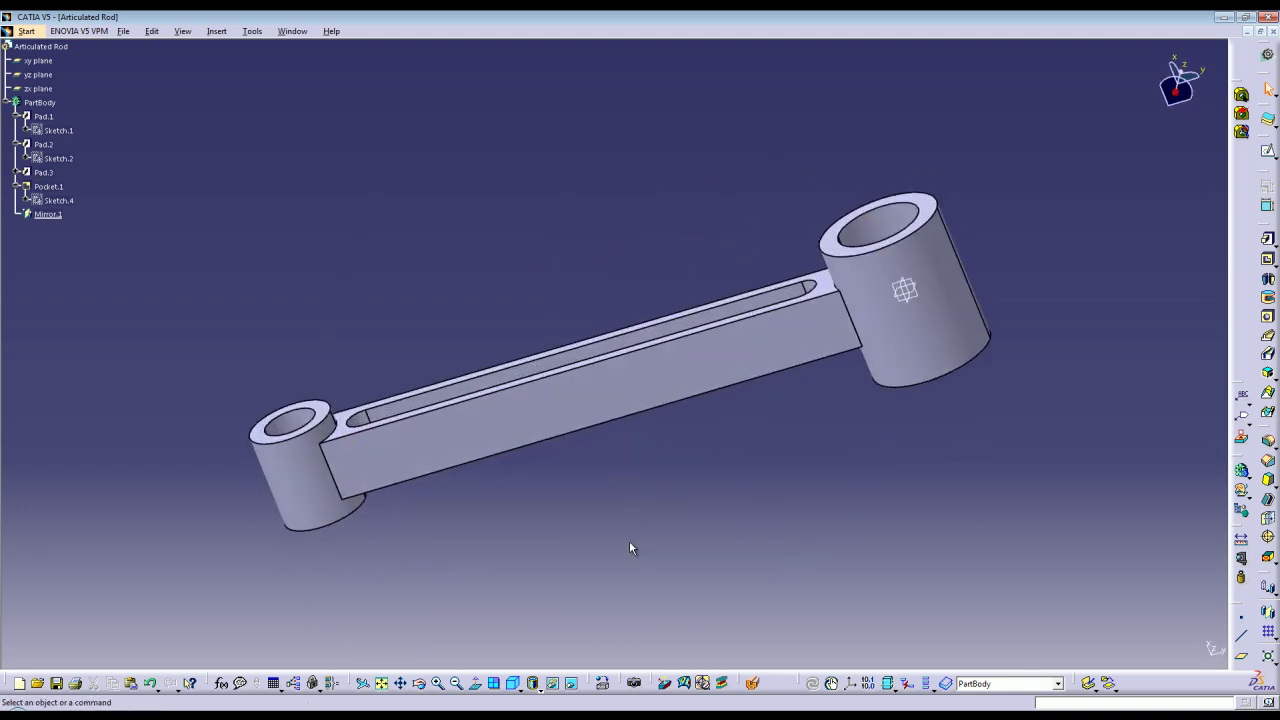
middle_click_drag(640, 292, 549, 286)
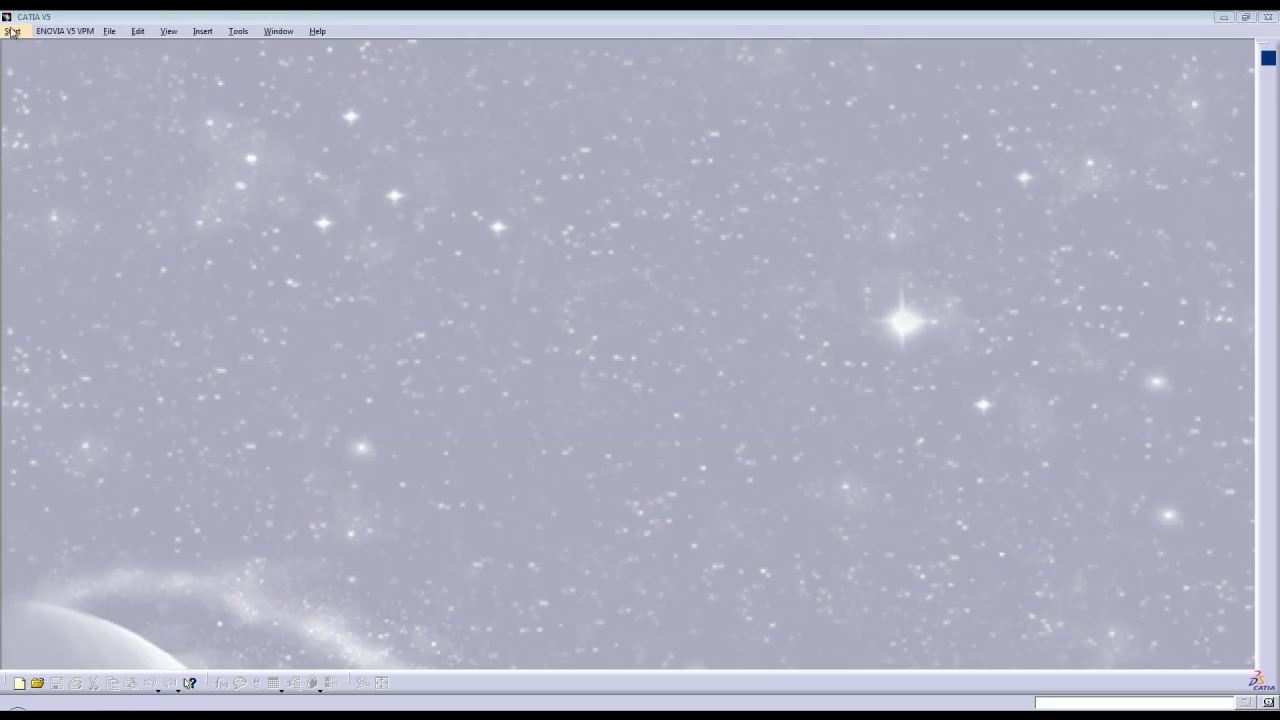
Create a new part named Articulated Rod with hybrid design enabled and maximize its window.
left_click(12, 31)
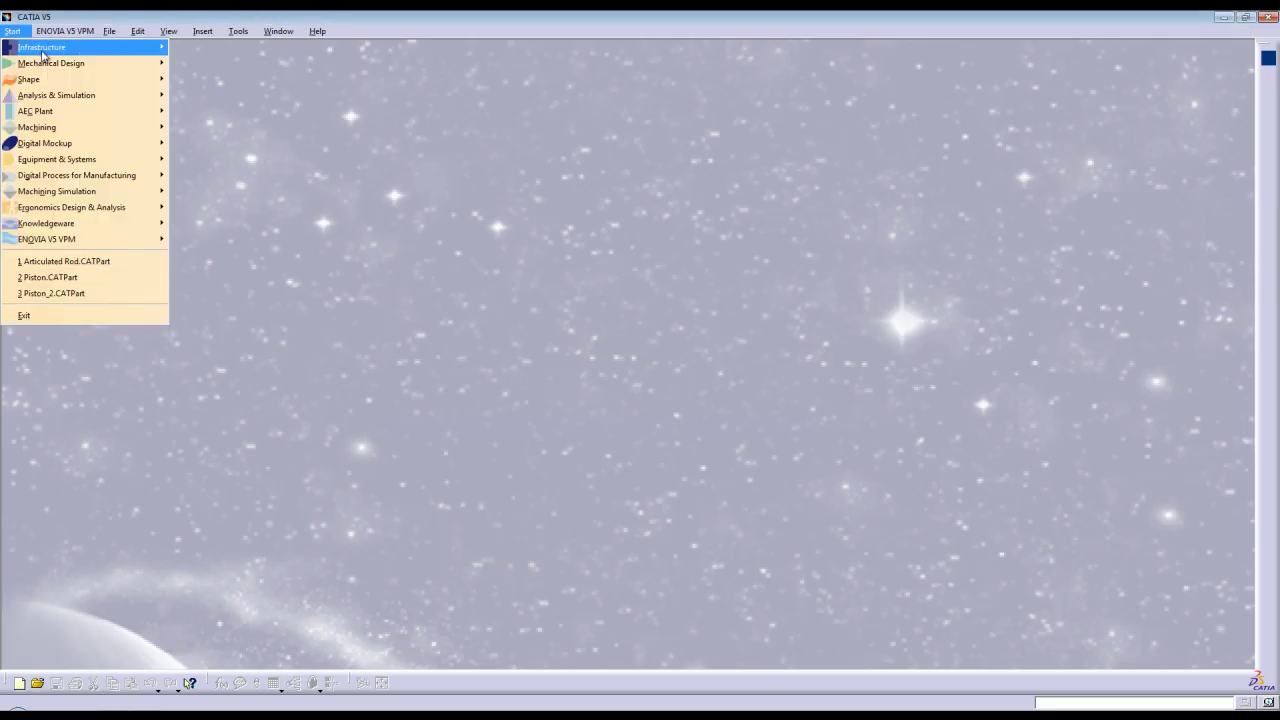
mouse_move(45, 63)
left_click(198, 63)
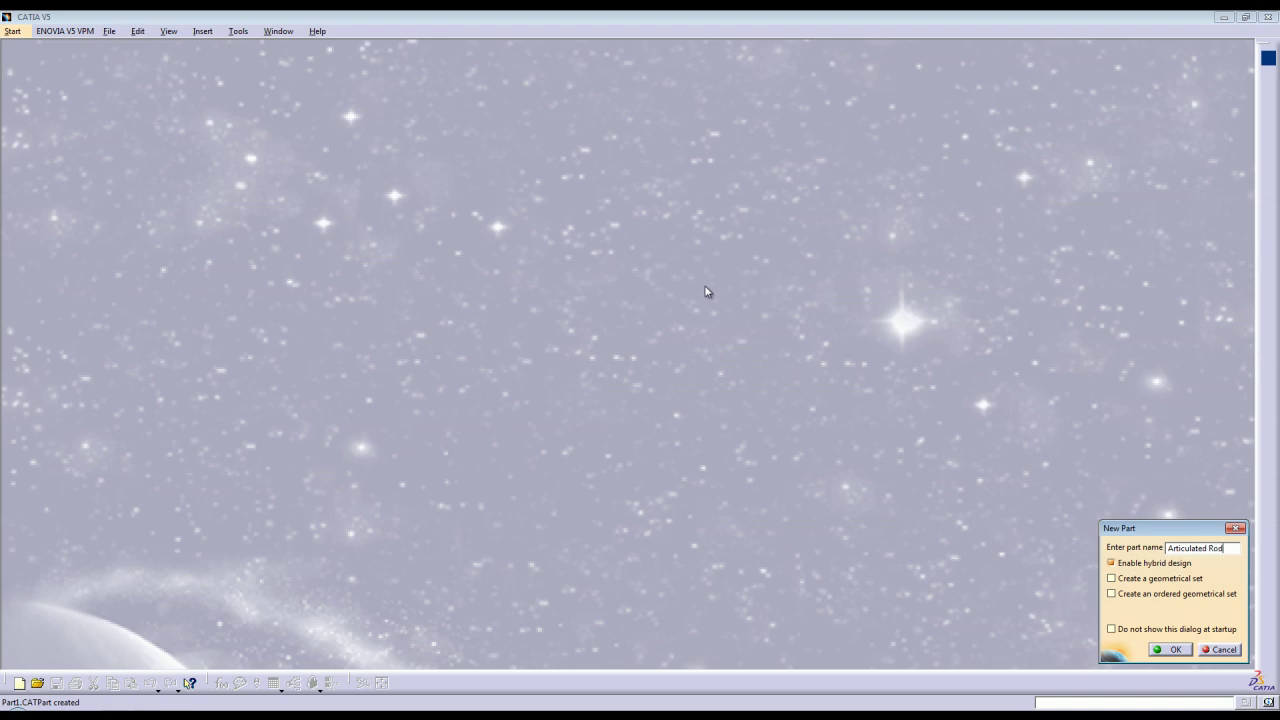
key("Return")
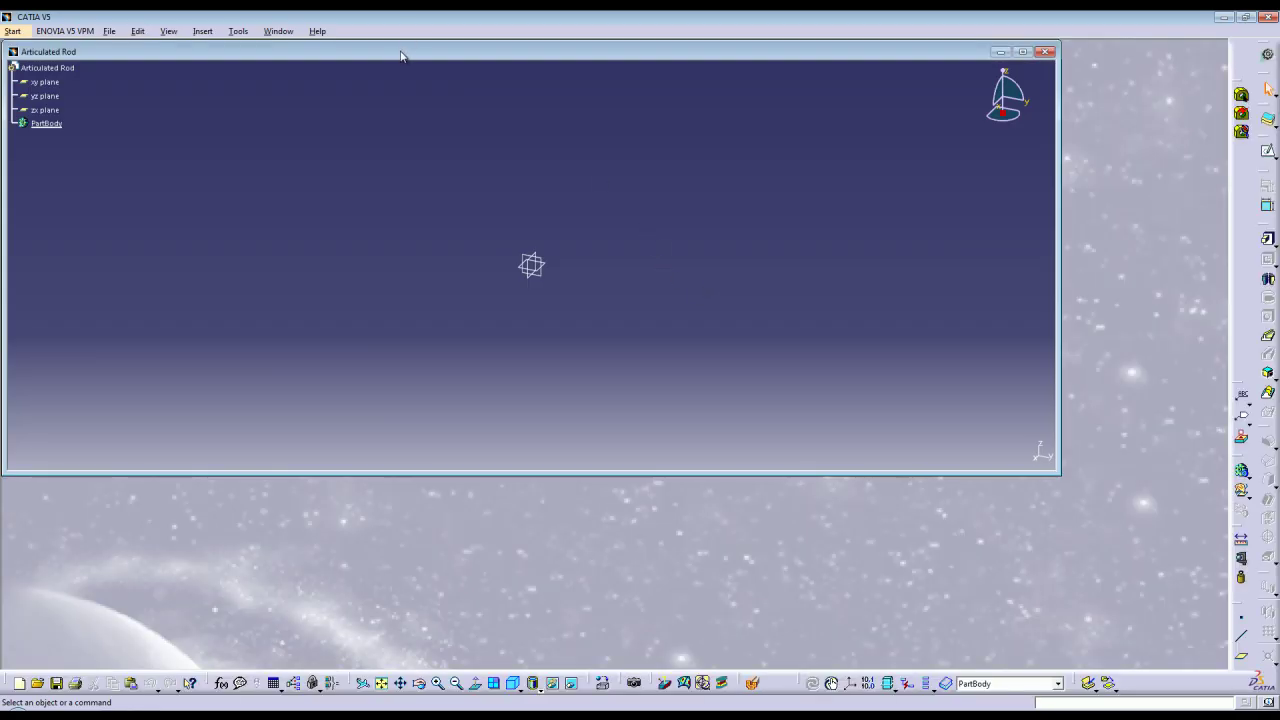
double_click(400, 55)
Open a sketch on the yz plane and draw a 17.5 mm radius circle centred on the origin.
left_click(40, 74)
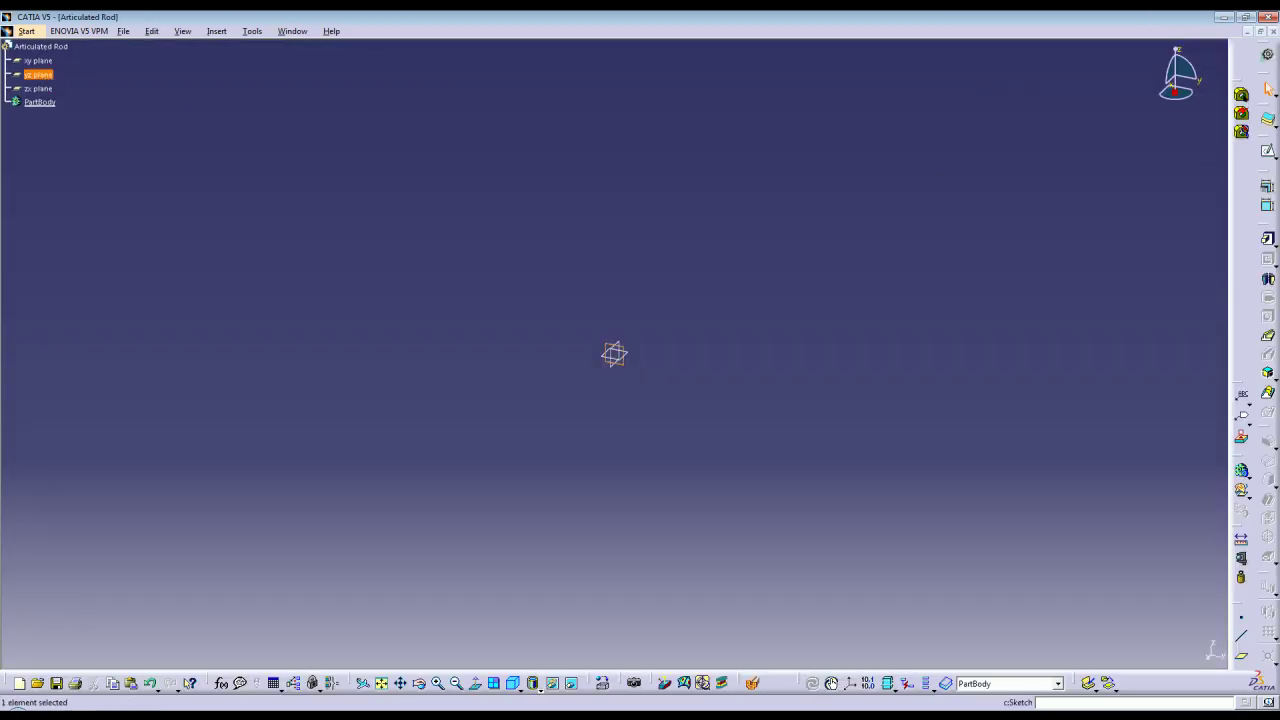
left_click(1267, 150)
mouse_move(727, 366)
middle_mouse_down()
mouse_move(789, 400)
mouse_move(809, 362)
mouse_move(900, 380)
middle_mouse_up()
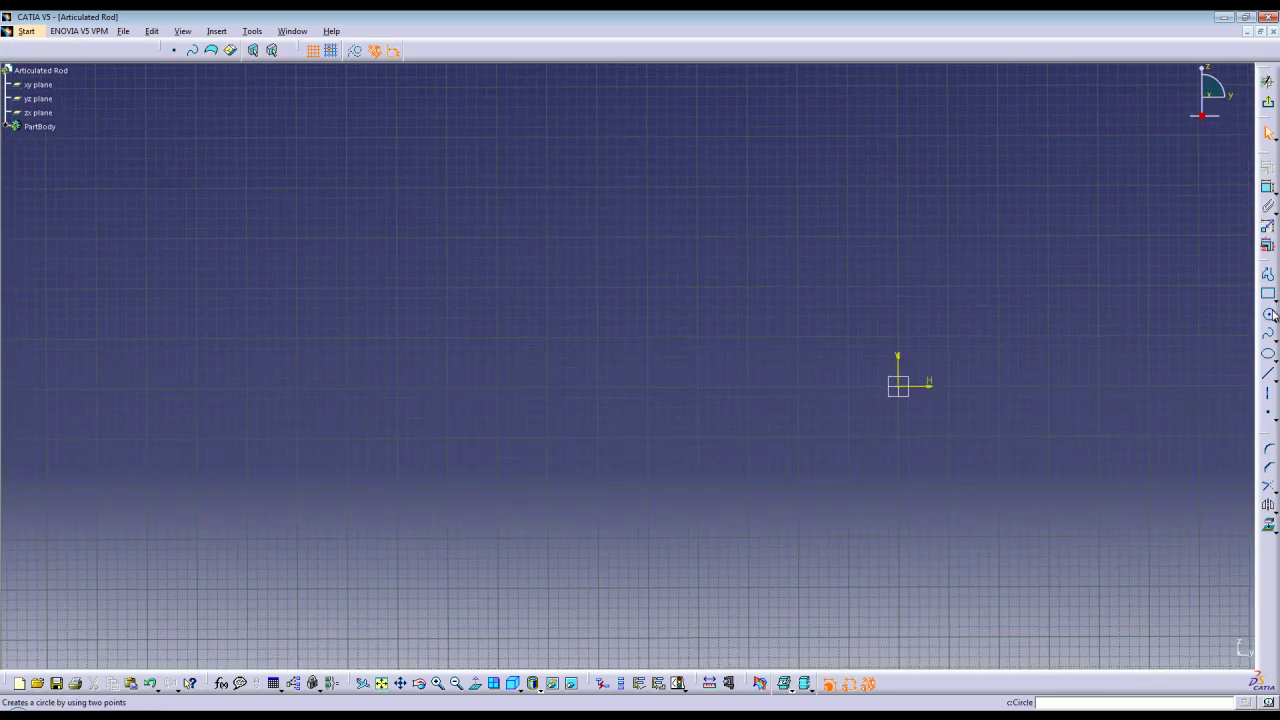
left_click(1269, 315)
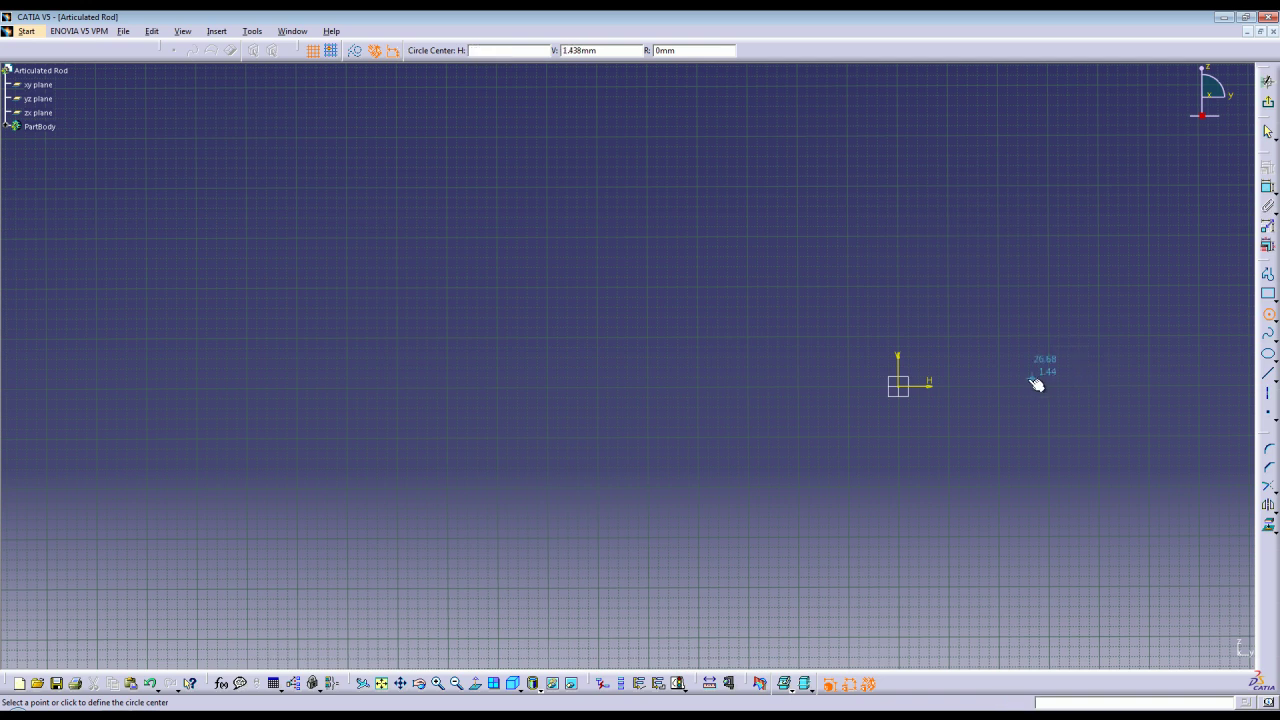
left_click(903, 388)
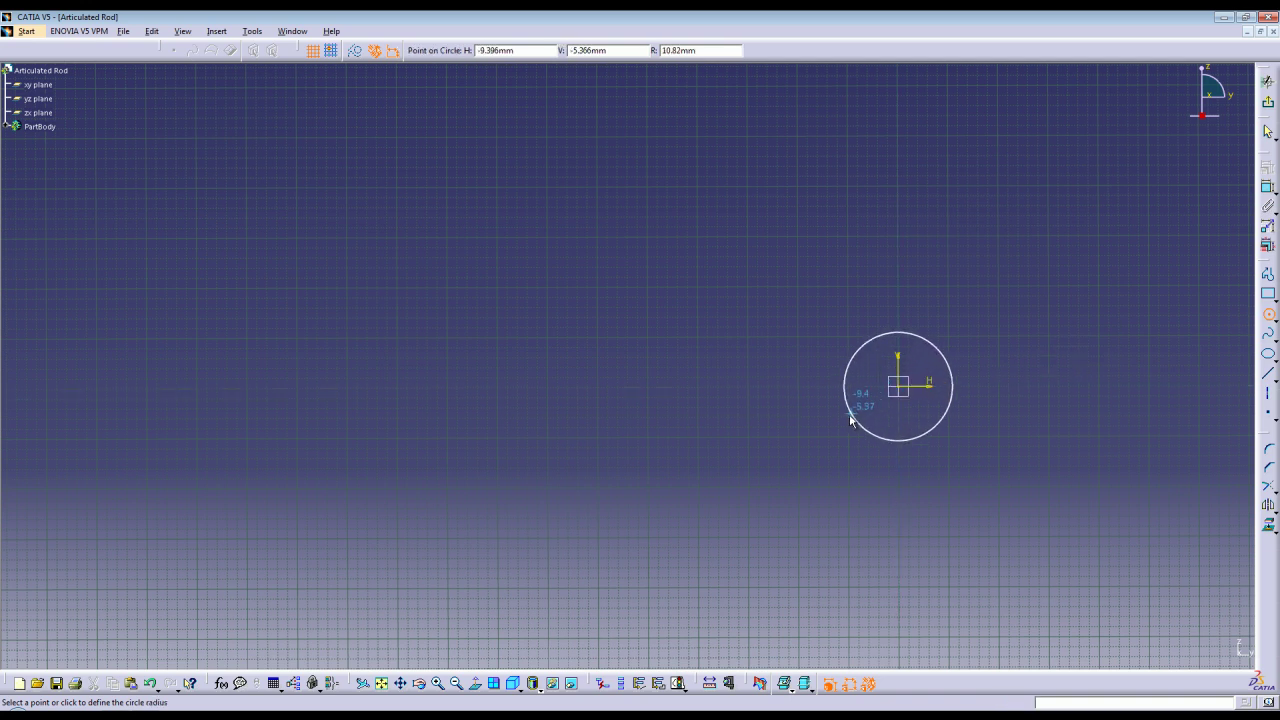
key("Tab")
key("Tab")
key("Tab")
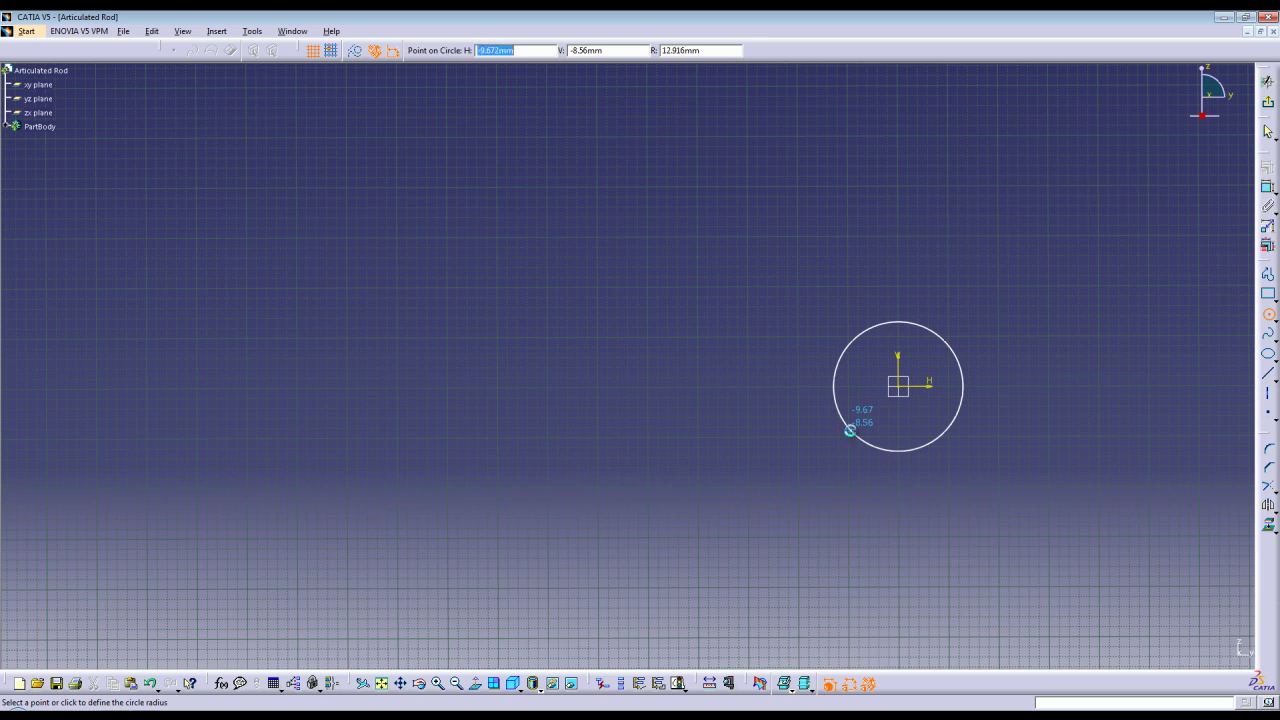
type("10")
key("Return")
left_click(1068, 376)
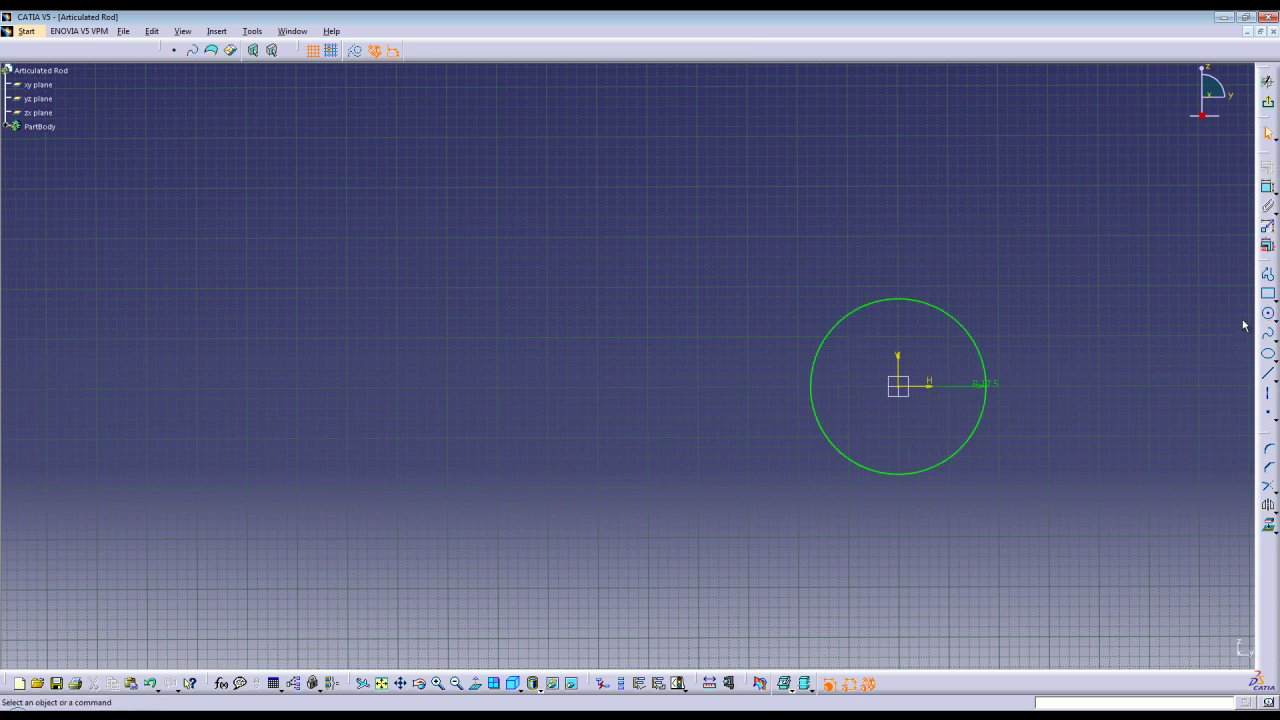
Draw a second circle with a 12 mm radius centred on the origin, inside the existing circle.
left_click(1268, 313)
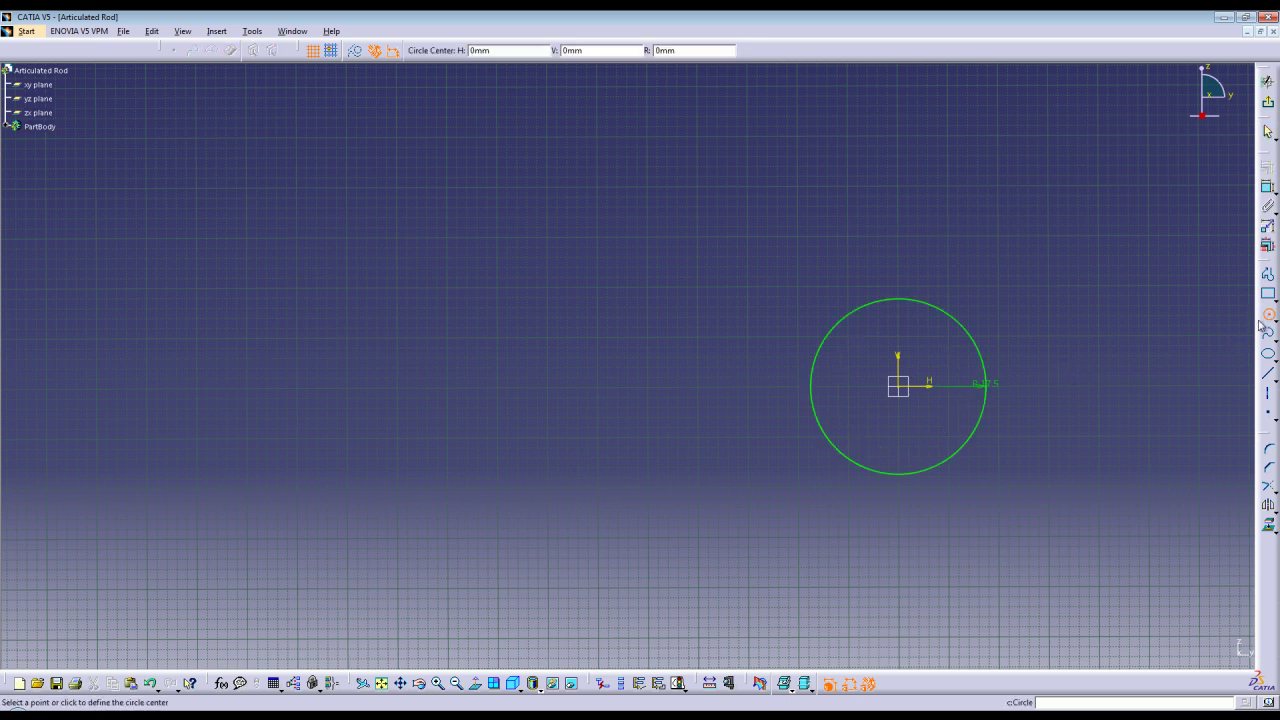
left_click(899, 387)
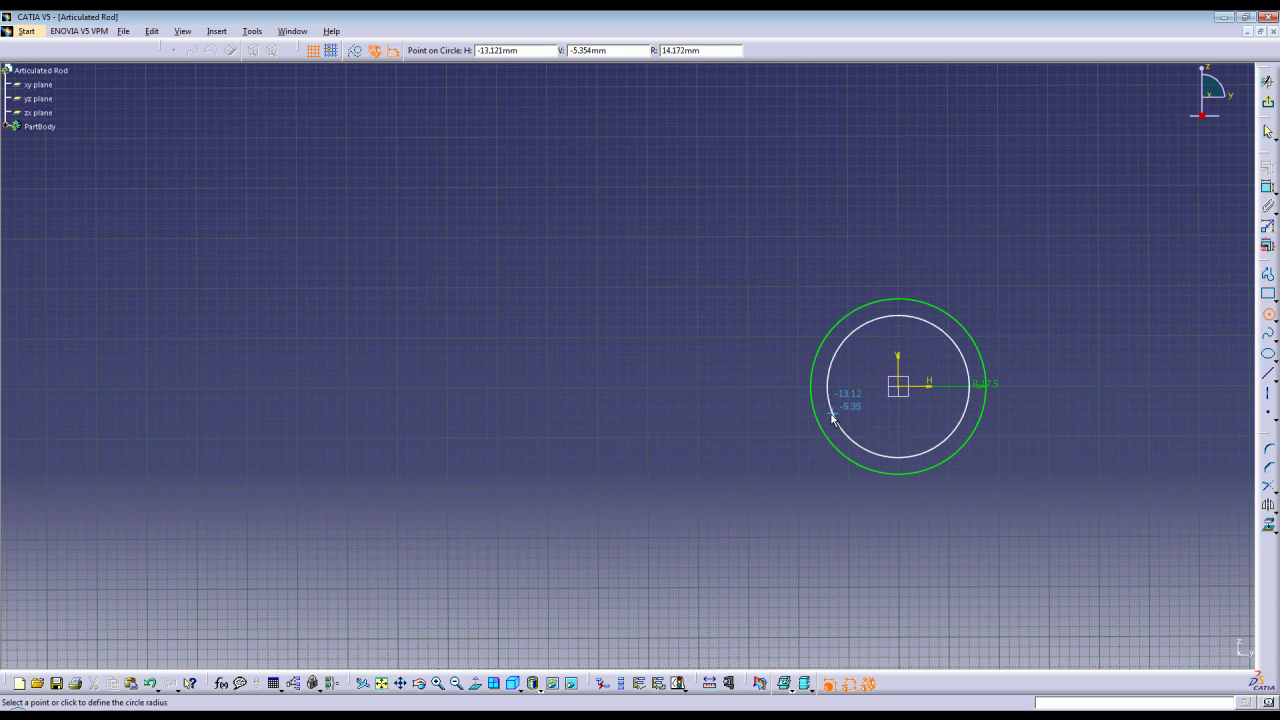
key("Tab")
key("Tab")
key("Tab")
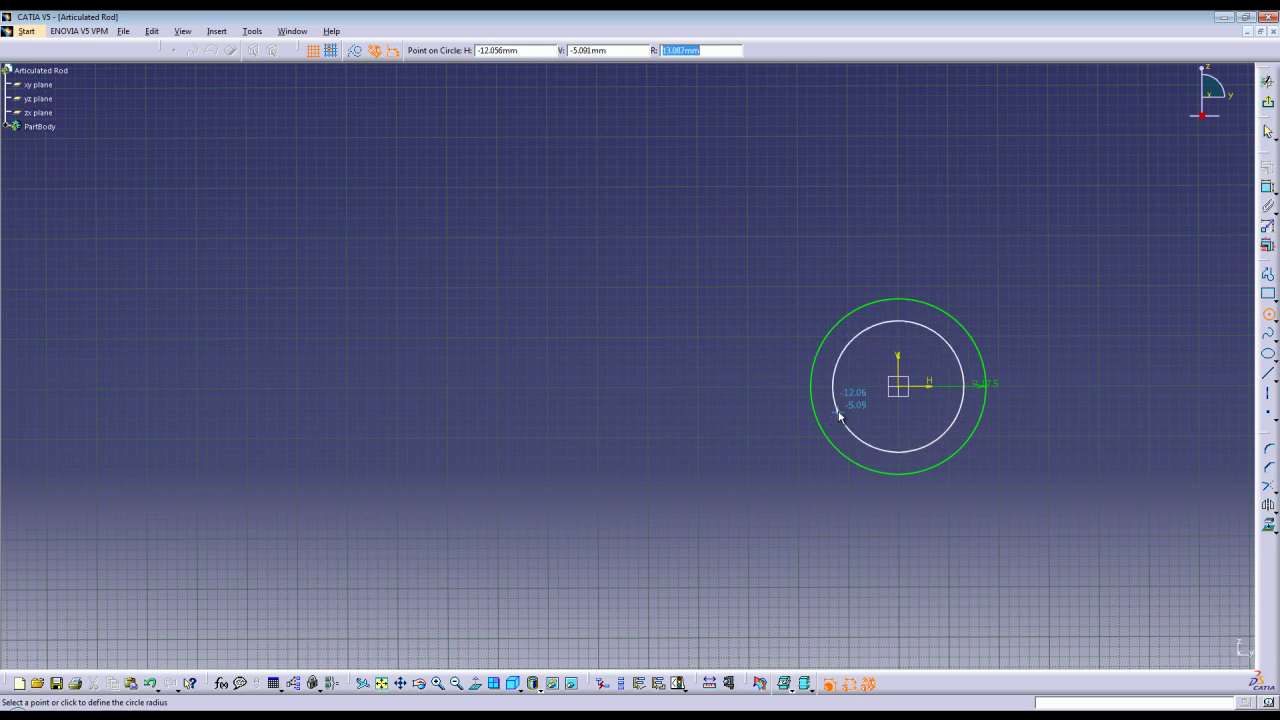
type("12")
key("Return")
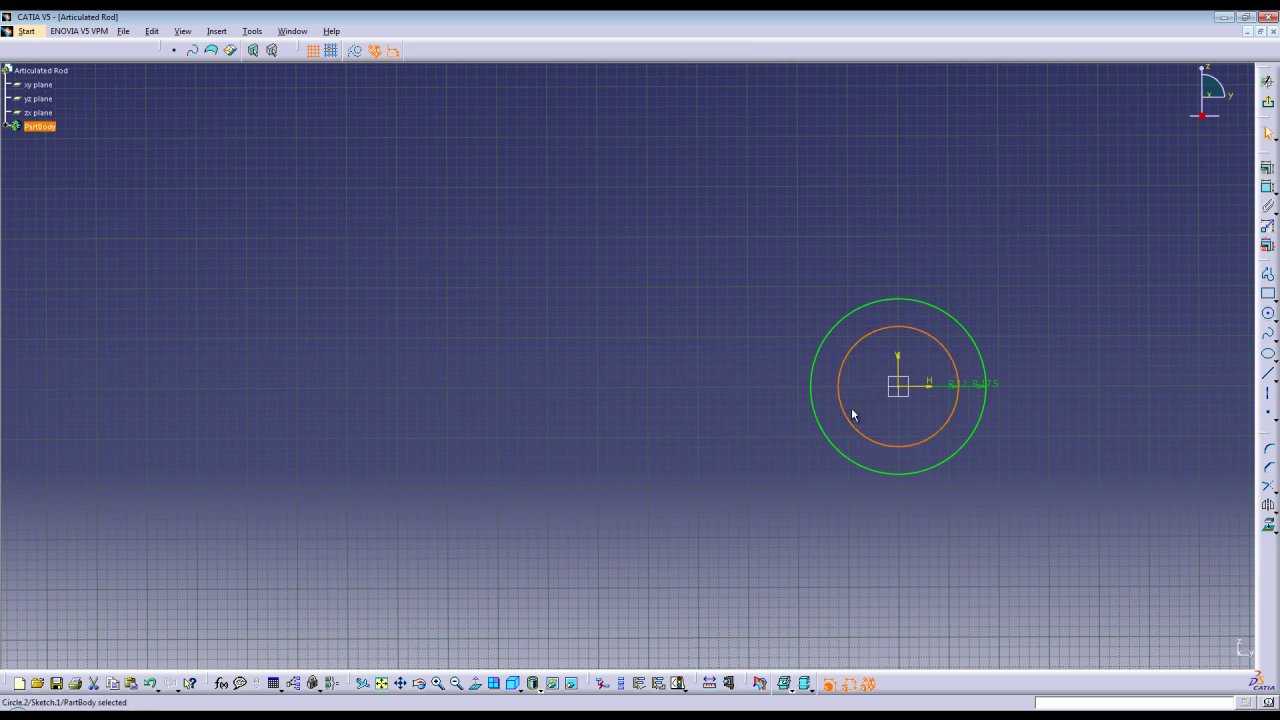
left_click(1062, 370)
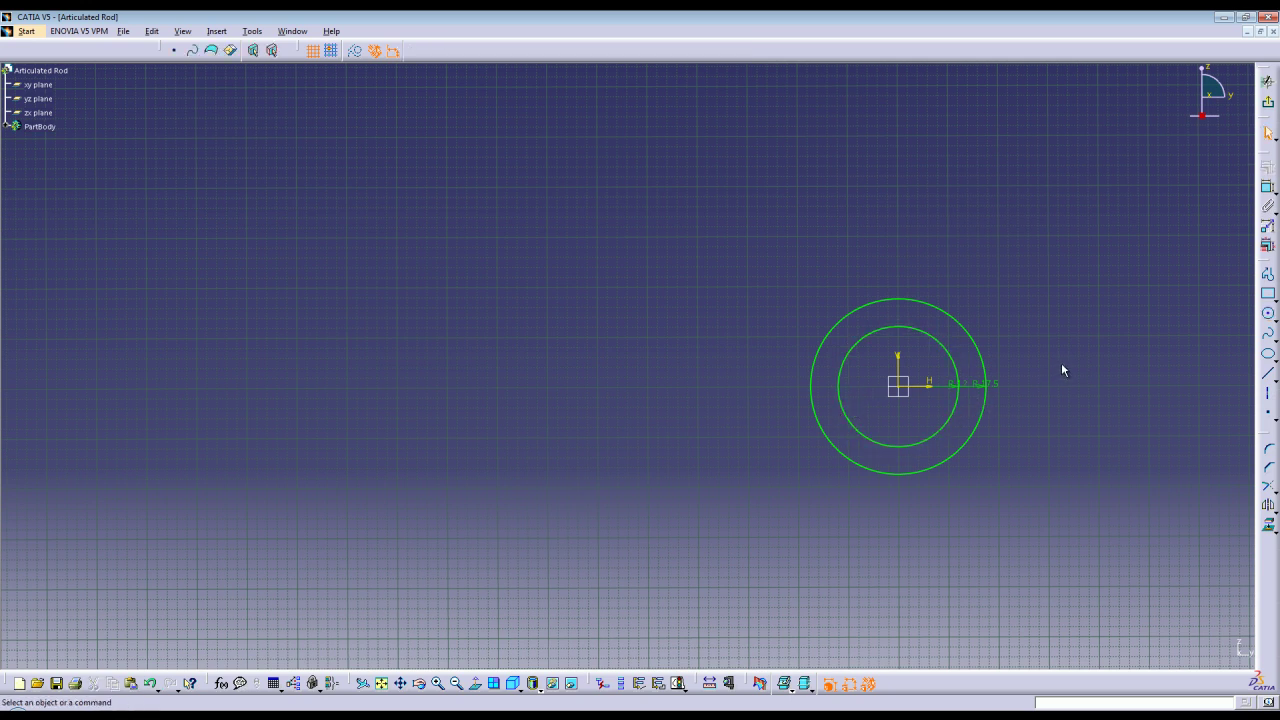
Leave the sketch and pad the ring profile 21 mm with mirrored extent.
left_click(1267, 81)
left_click(1268, 241)
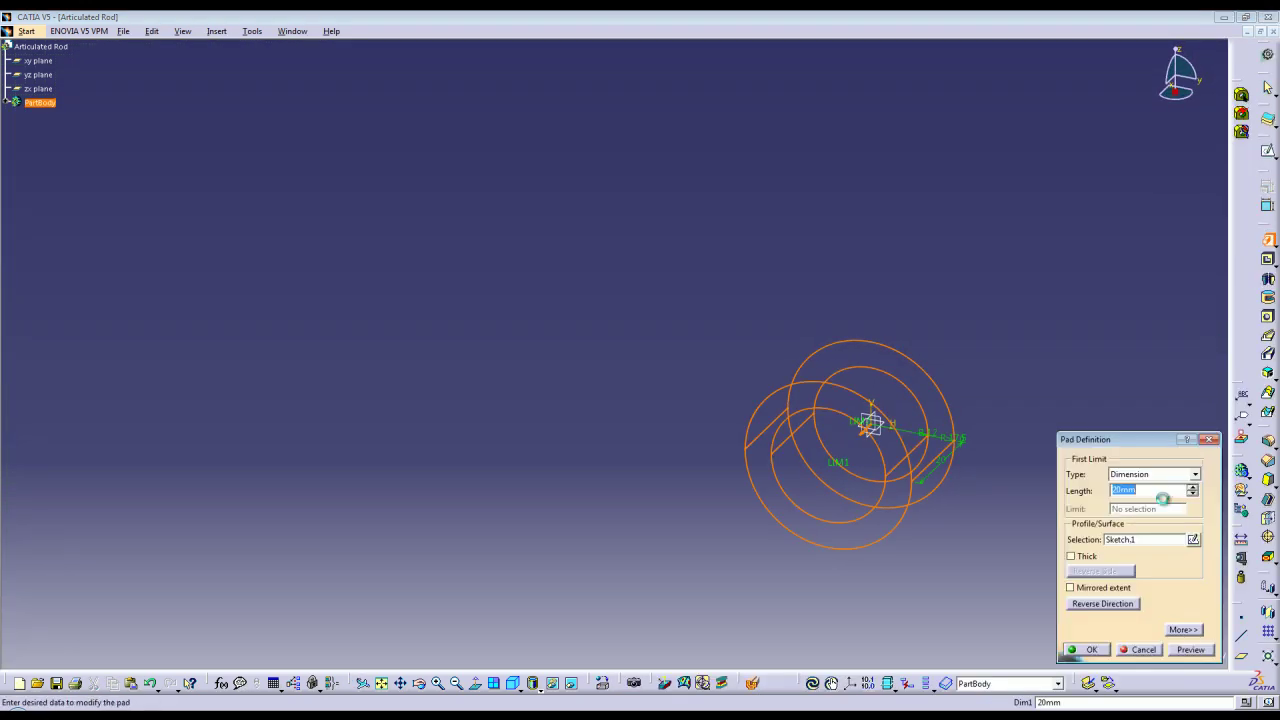
left_click(1071, 587)
double_click(1146, 491)
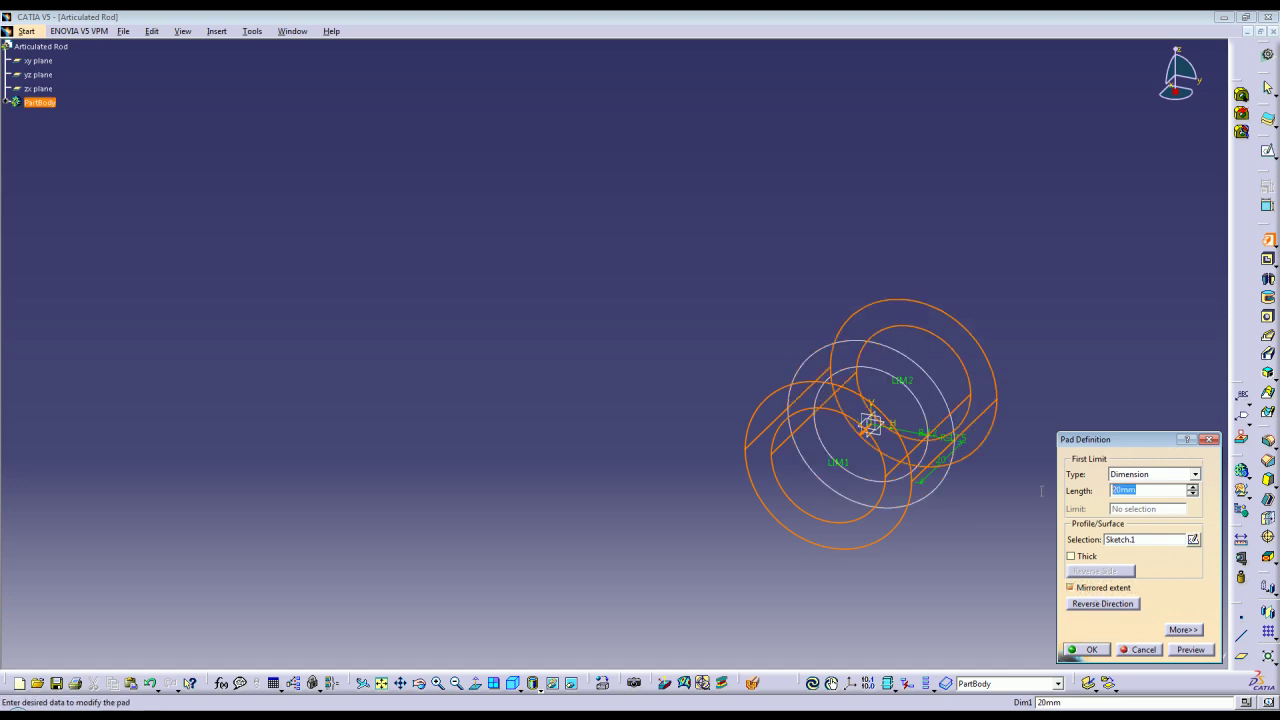
type("21")
left_click(1092, 650)
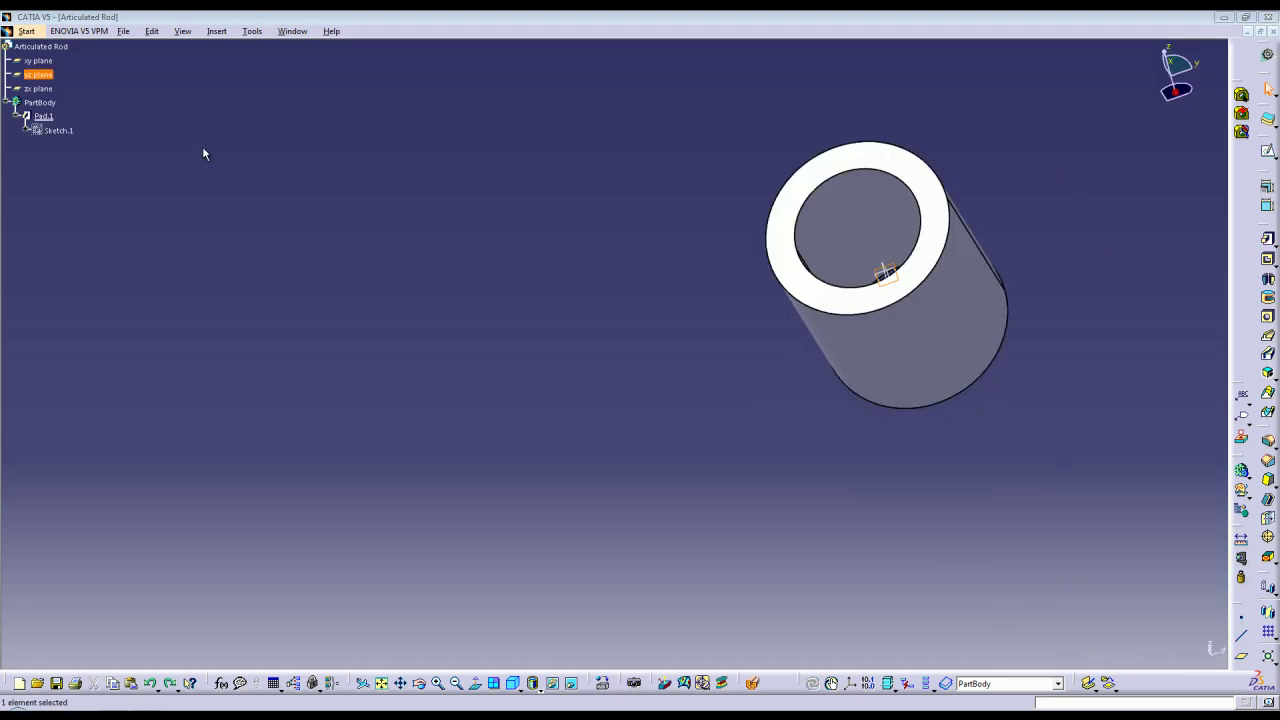
Open a sketch on the yz plane and draw a 12 mm radius circle on the negative horizontal axis, about 137 mm from the origin.
left_click(38, 74)
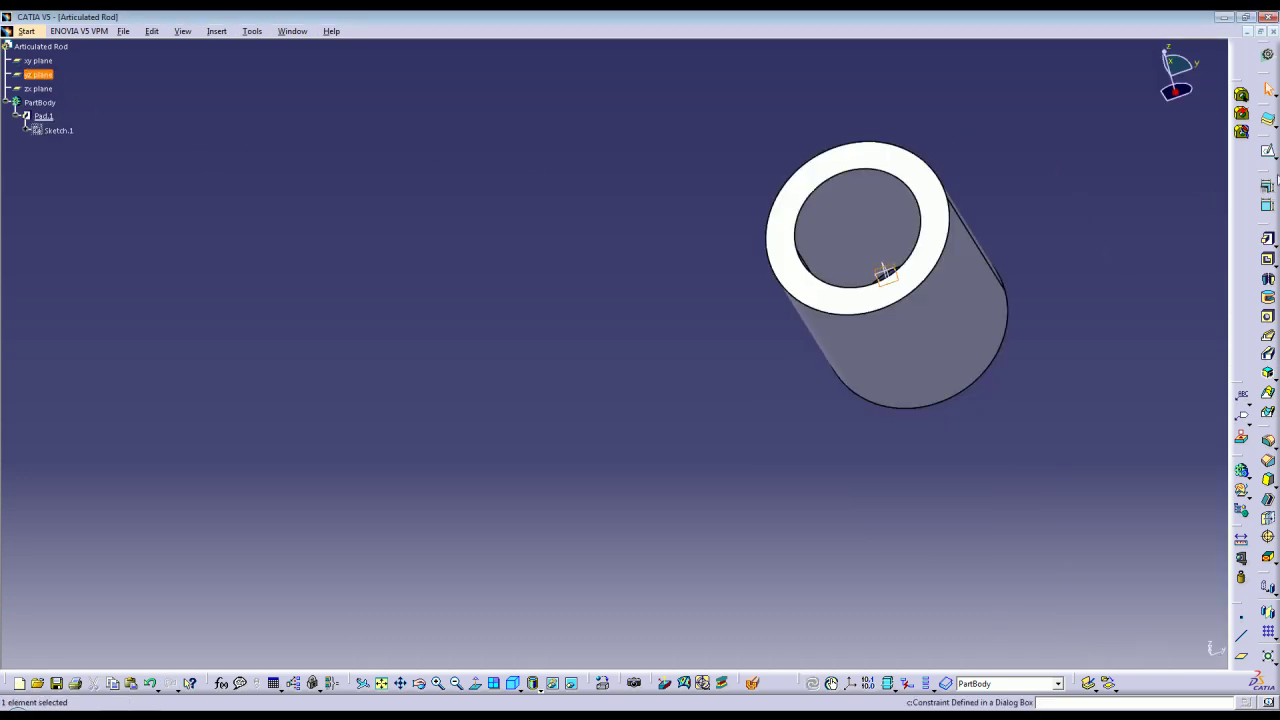
left_click(1268, 150)
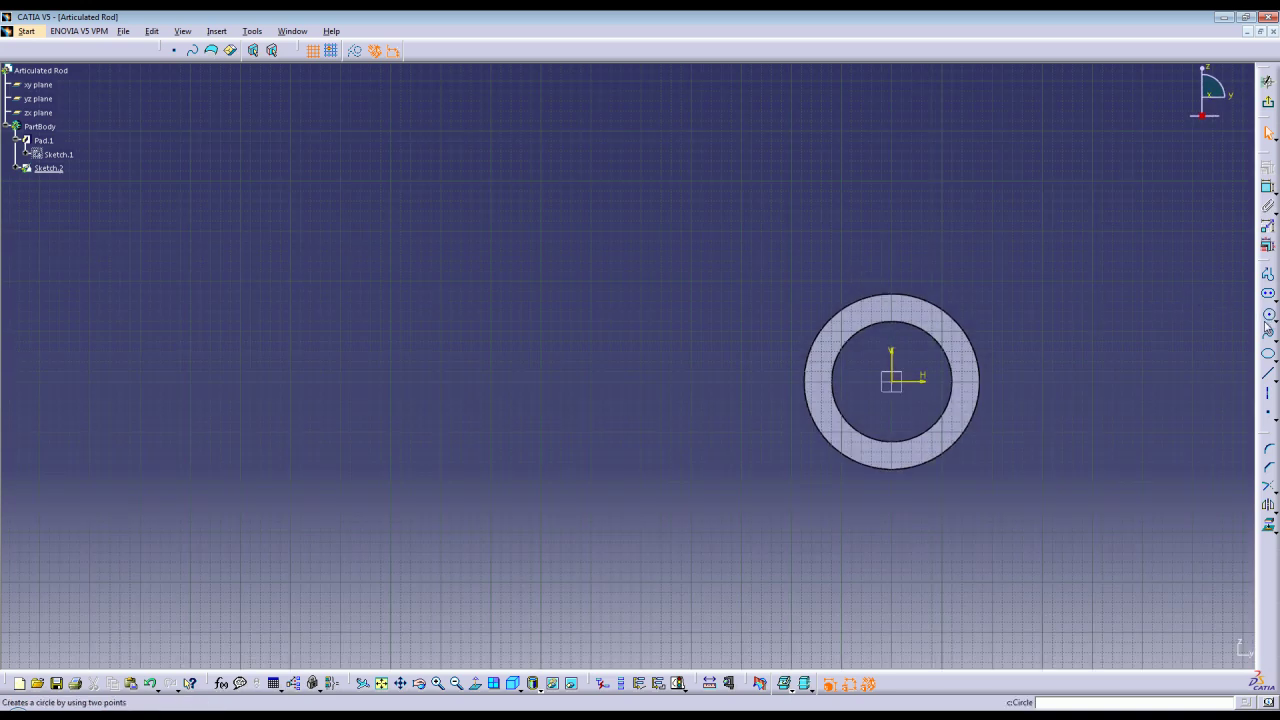
left_click(1268, 315)
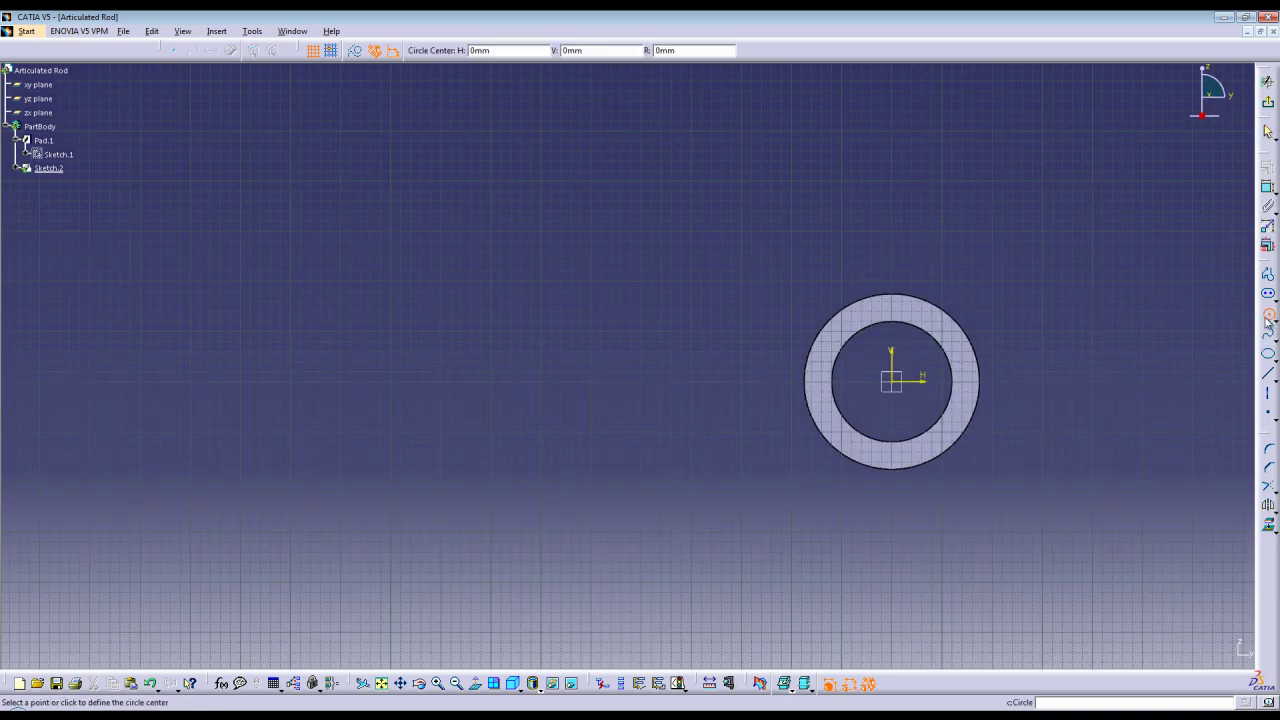
left_click(205, 381)
key("Tab")
key("Tab")
type("12")
key("Return")
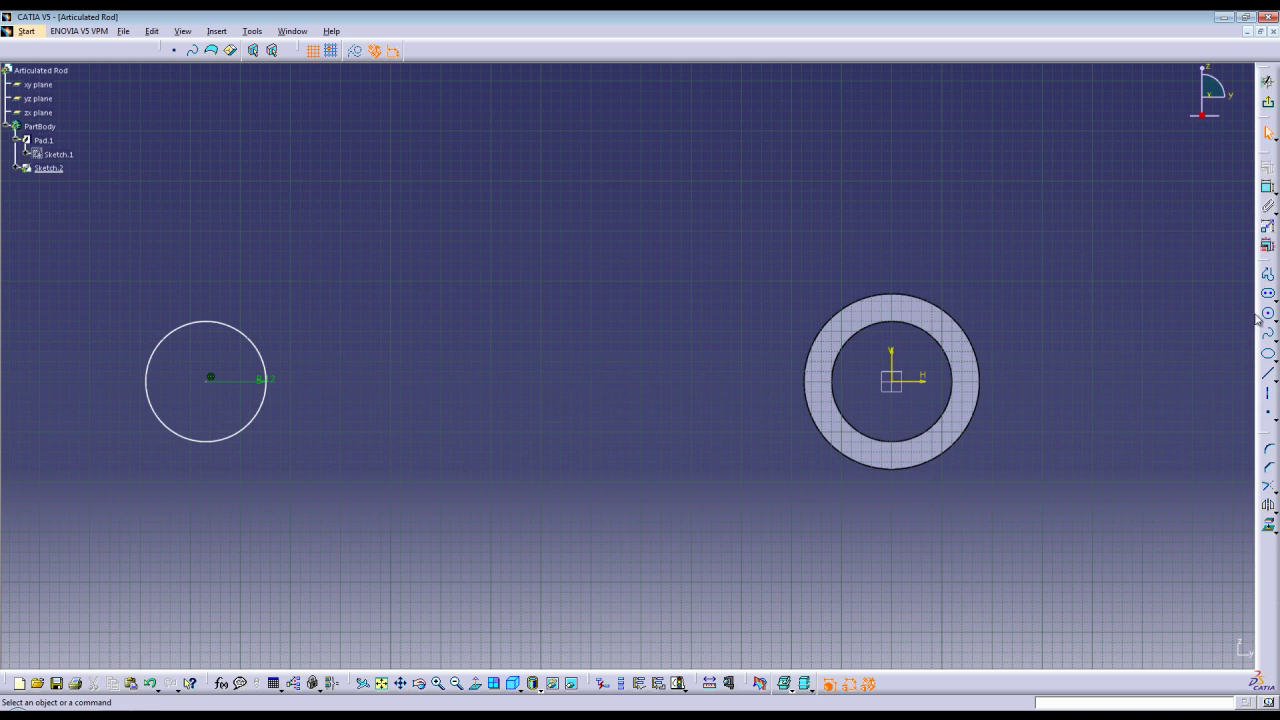
Draw a 7.5 mm radius circle concentric with the 12 mm radius circle of the small end.
left_click(1268, 313)
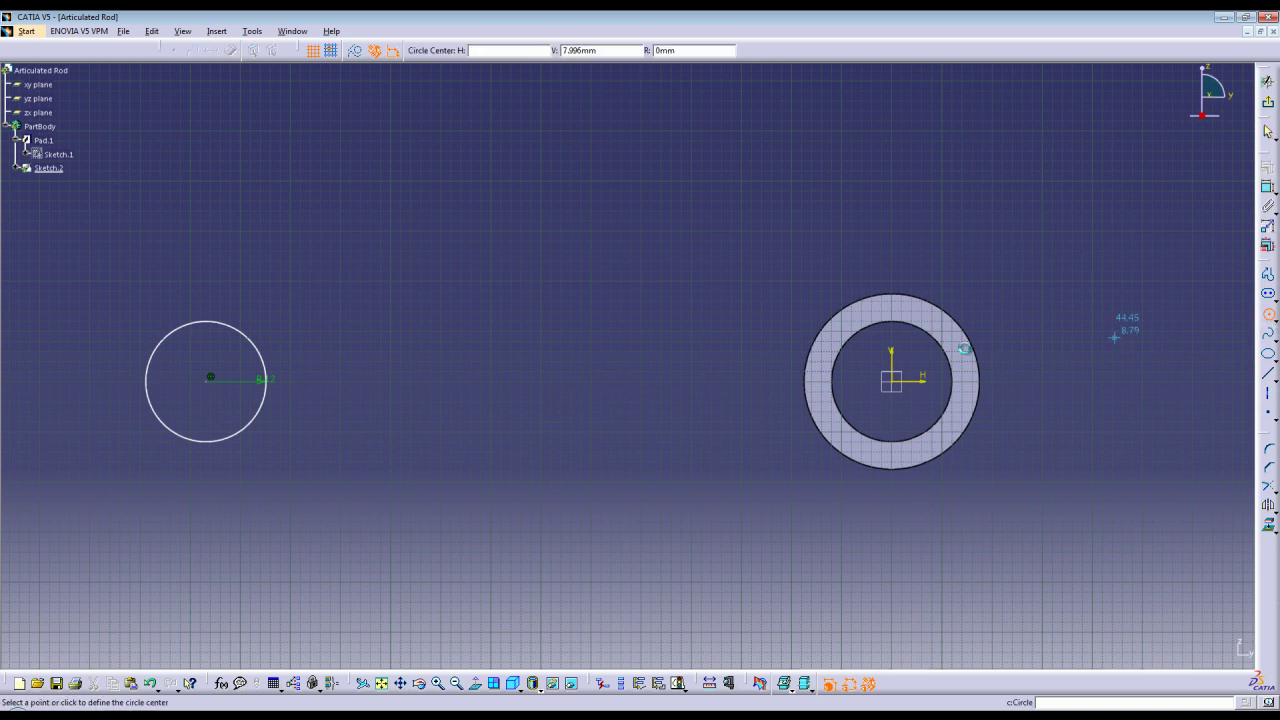
left_click(207, 378)
key("Tab")
key("Tab")
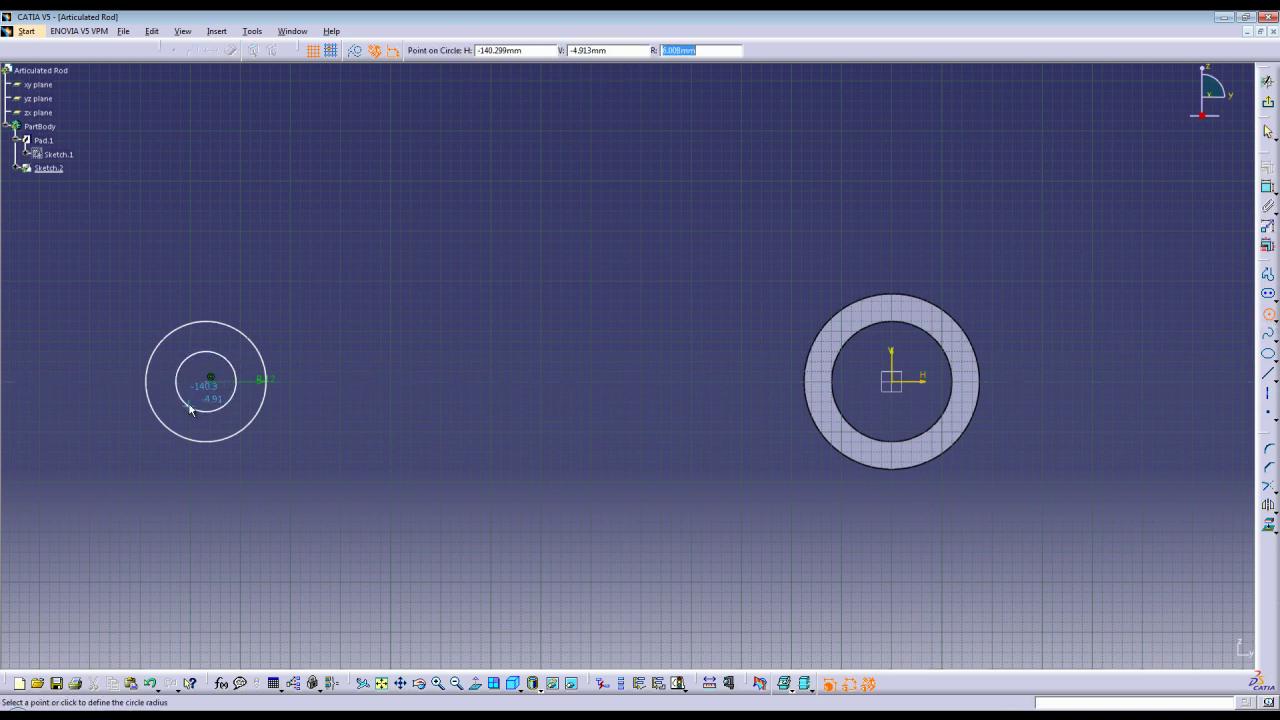
type("7.5")
key("Return")
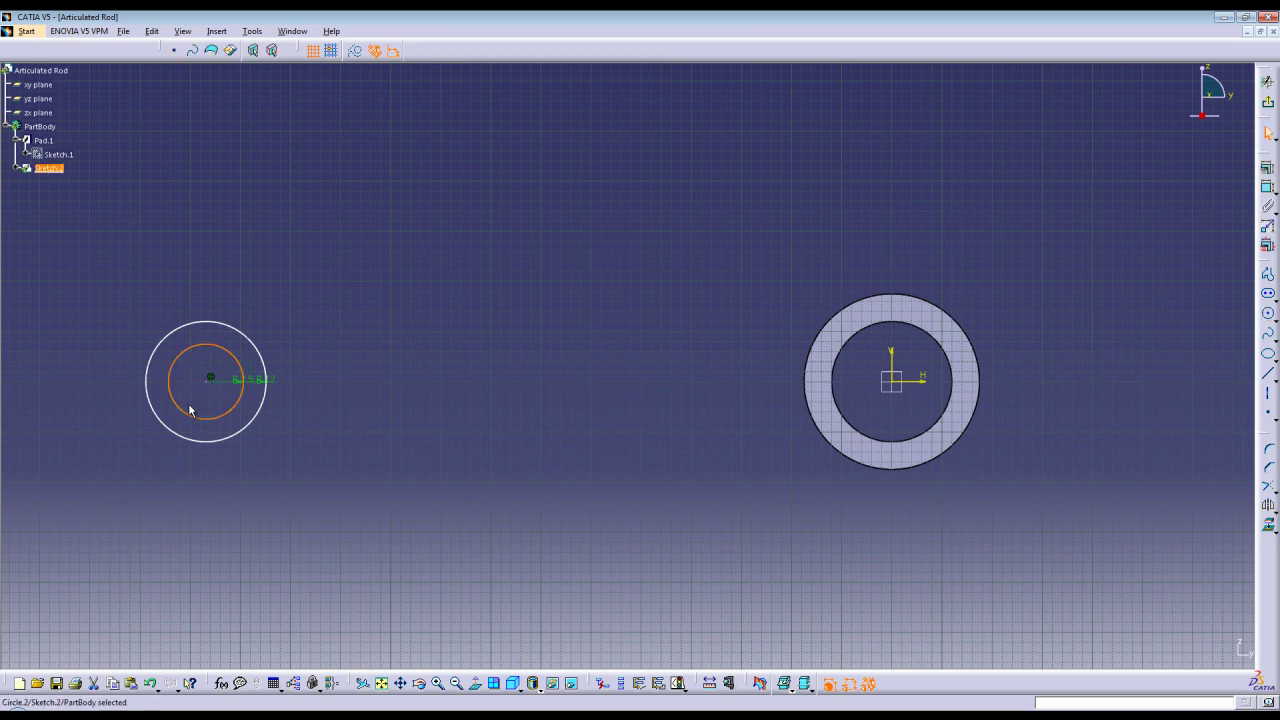
left_click(320, 422)
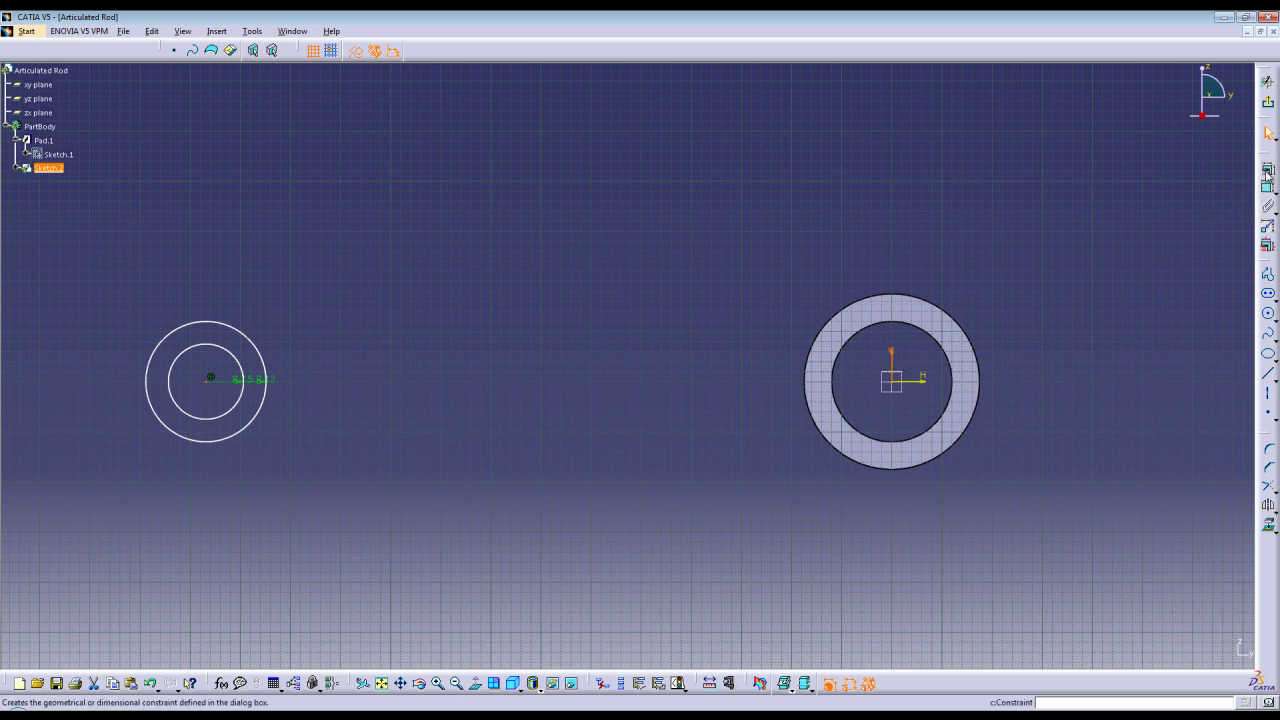
Dimension the horizontal distance from the small-end circles to the vertical axis and set it to 178 mm.
left_click(1268, 170)
left_click(206, 441)
left_click(891, 468)
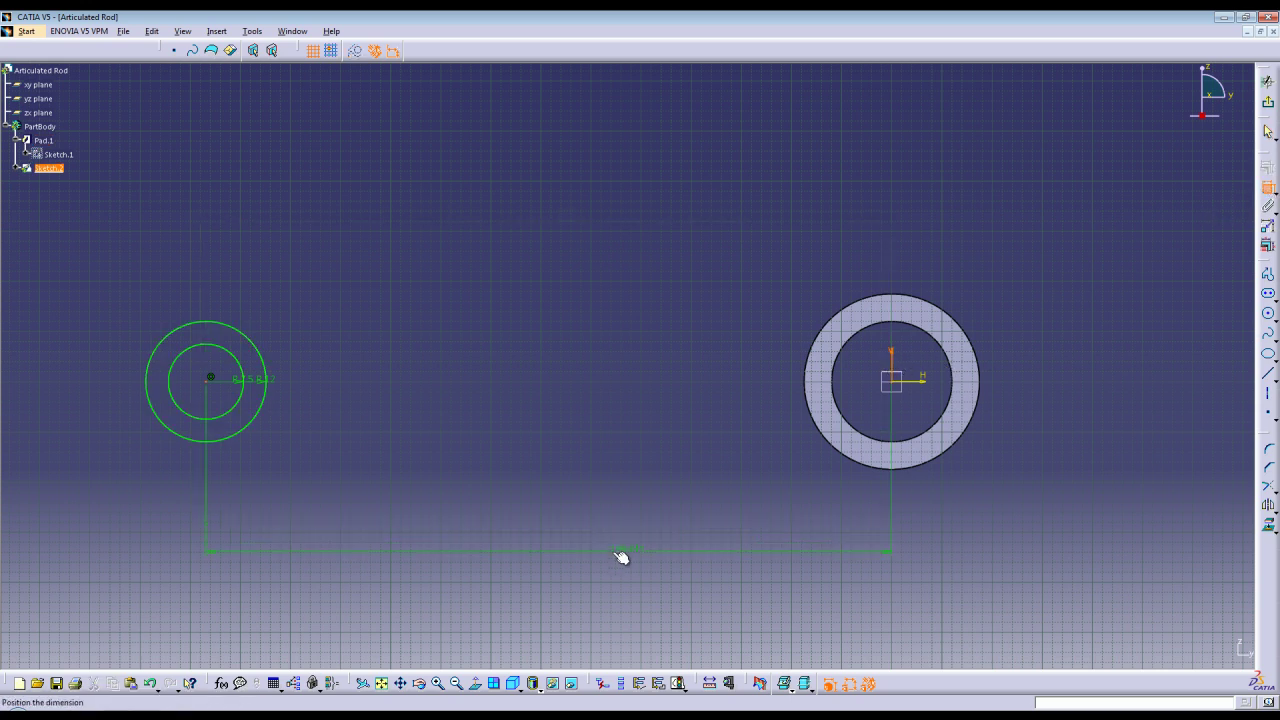
left_click(554, 542)
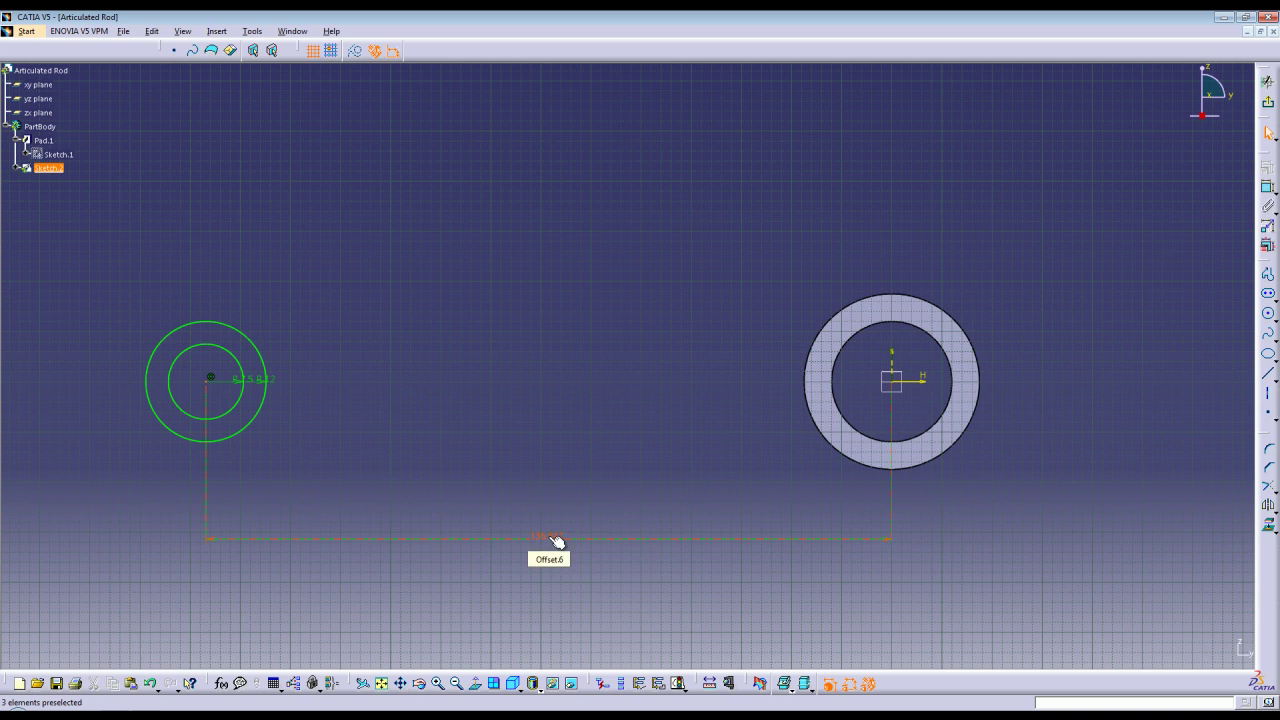
double_click(548, 536)
type("178")
key("Return")
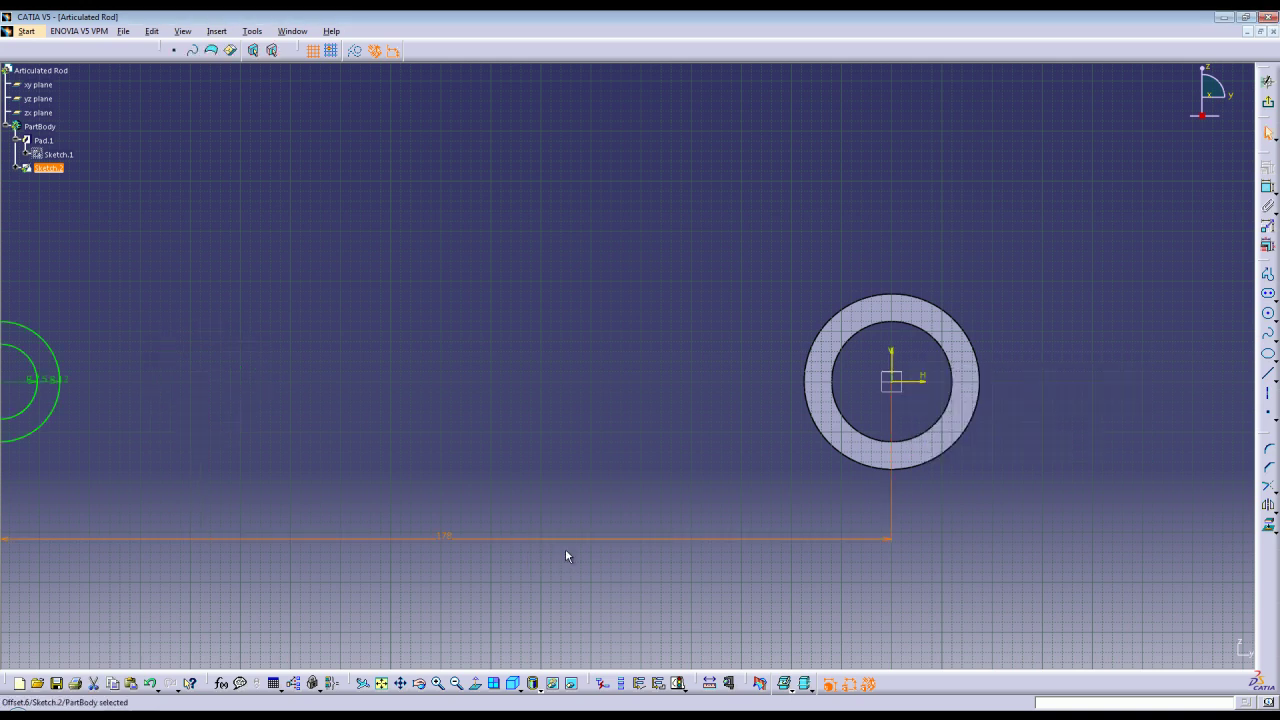
middle_click_drag(413, 442, 586, 440)
left_click(586, 406)
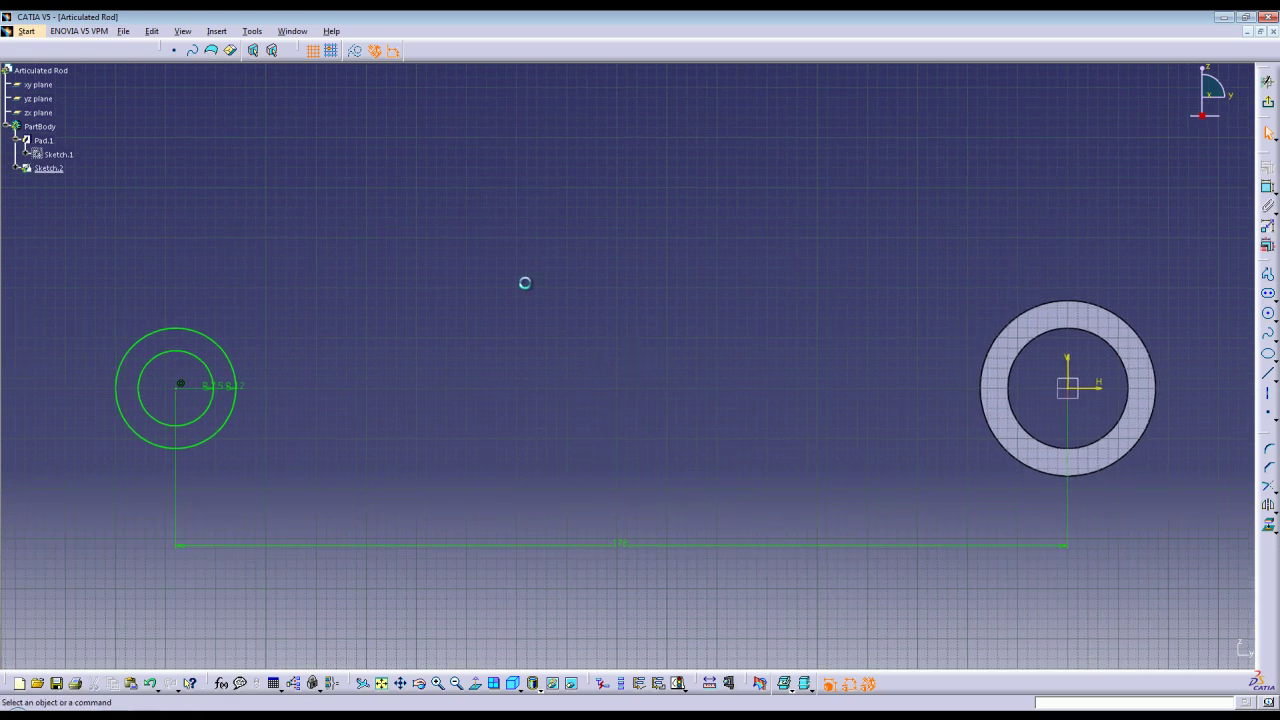
Leave the sketch and pad the small-end ring 14 mm with mirrored extent.
left_click(1267, 104)
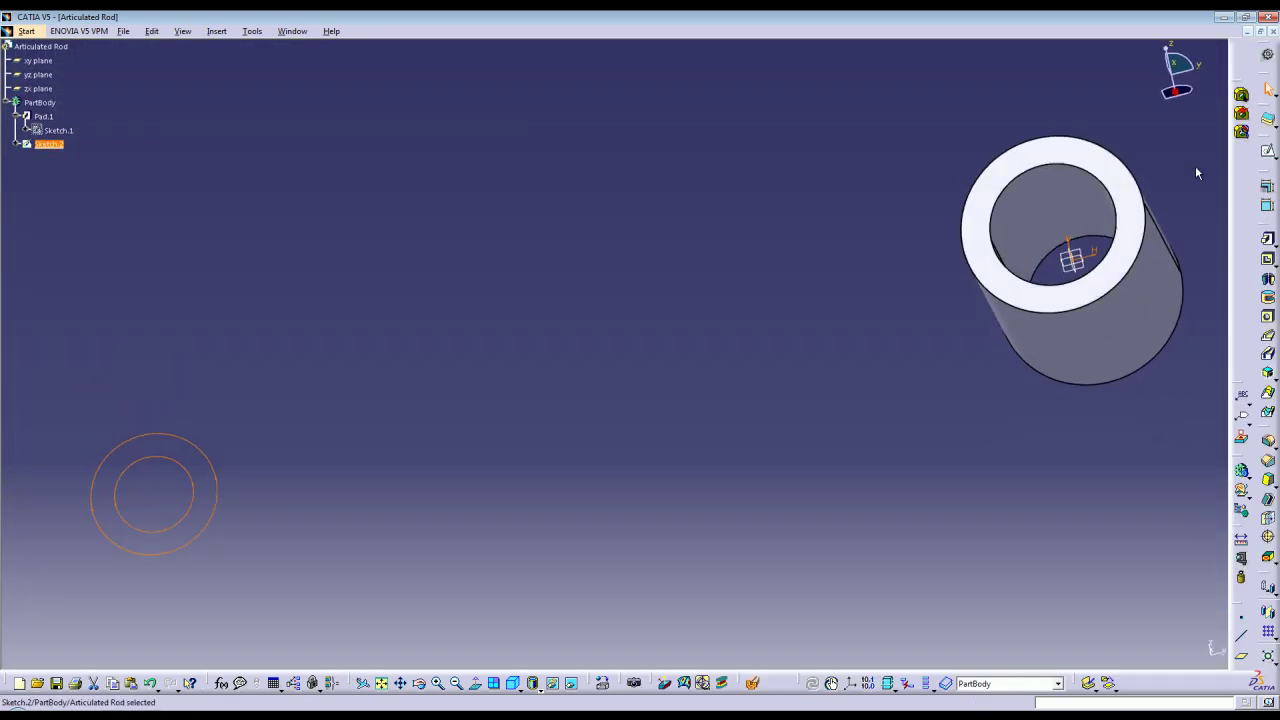
left_click(1268, 240)
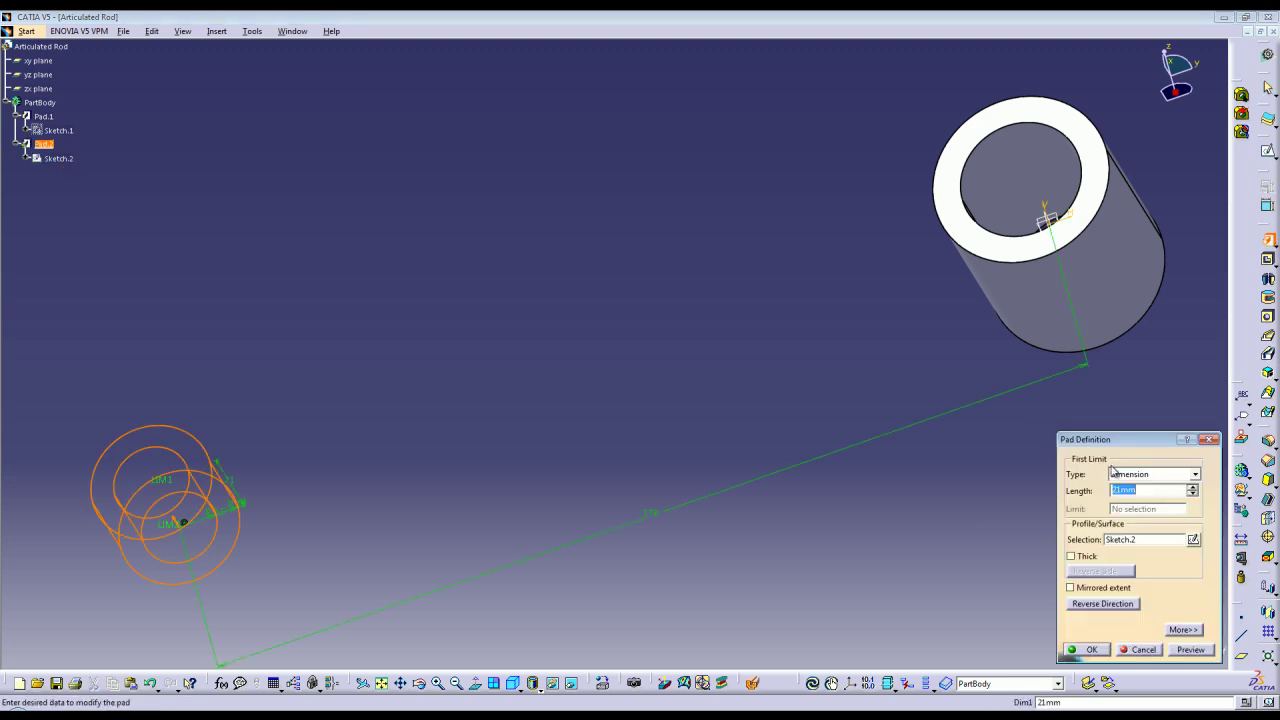
type("14")
left_click(1072, 589)
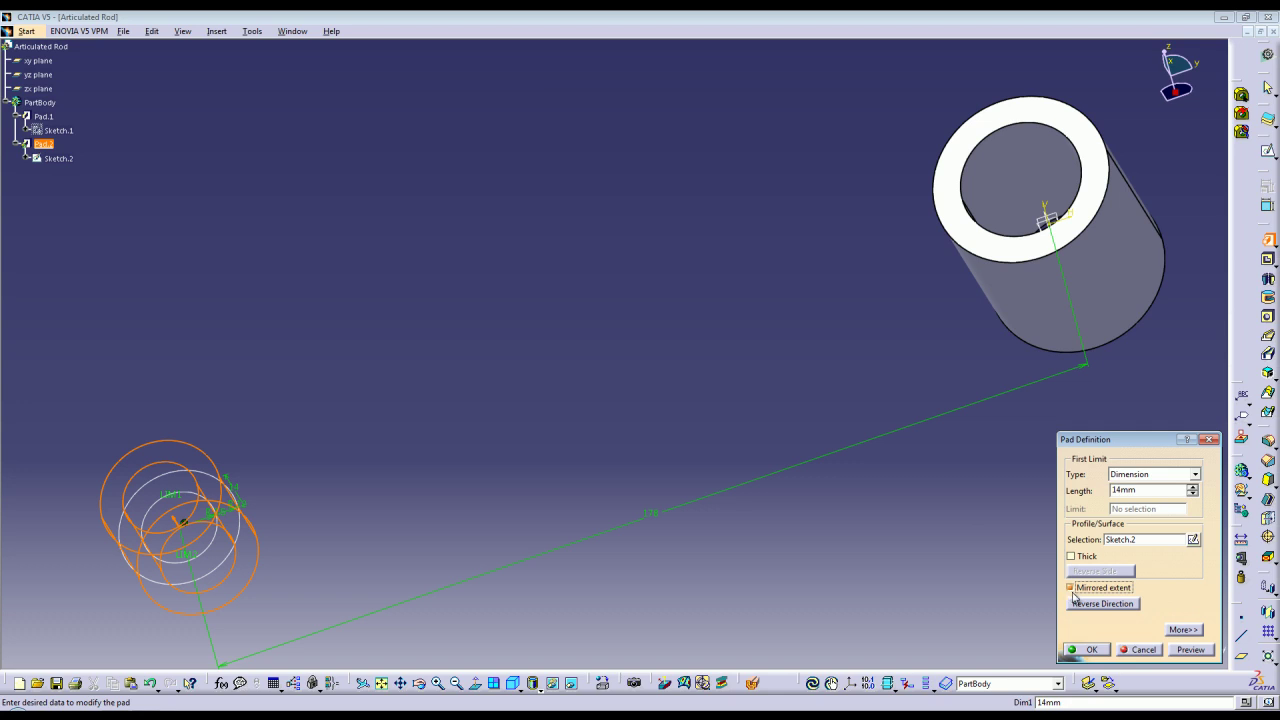
left_click(1091, 650)
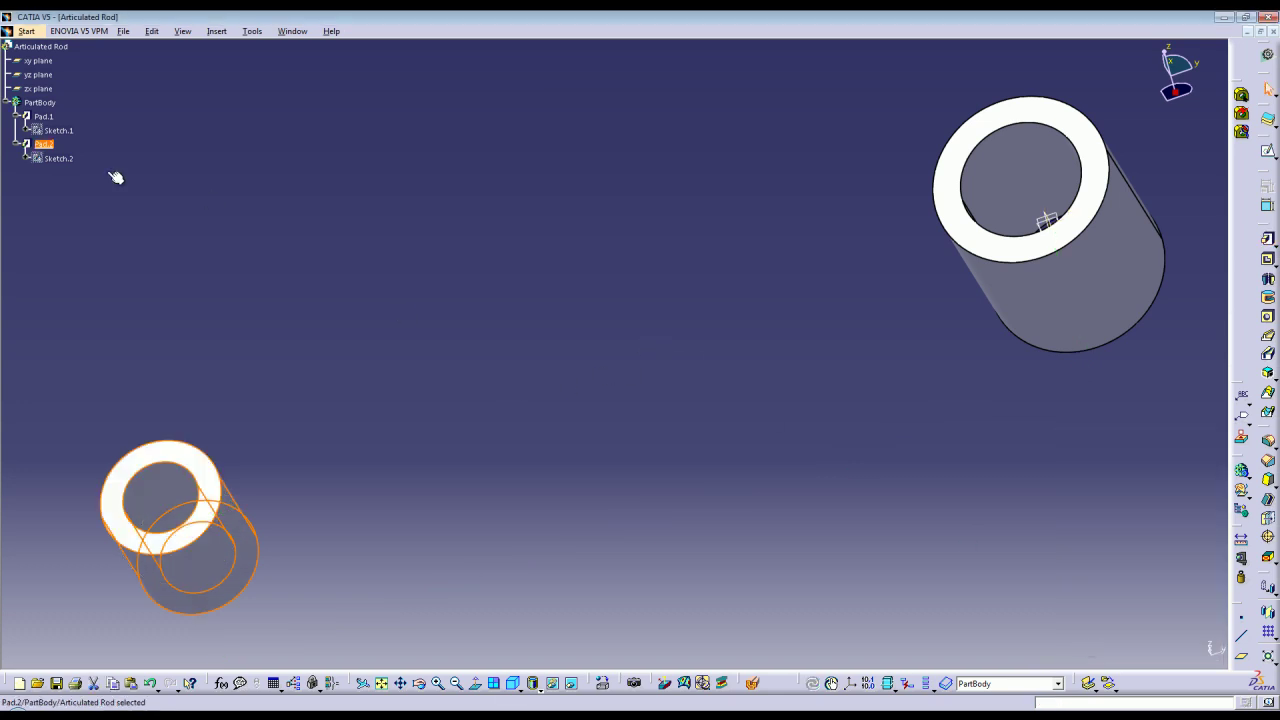
Open a sketch on the yz plane and draw a long horizontal rectangle in the gap between the two rings.
left_click(38, 74)
left_click(1267, 150)
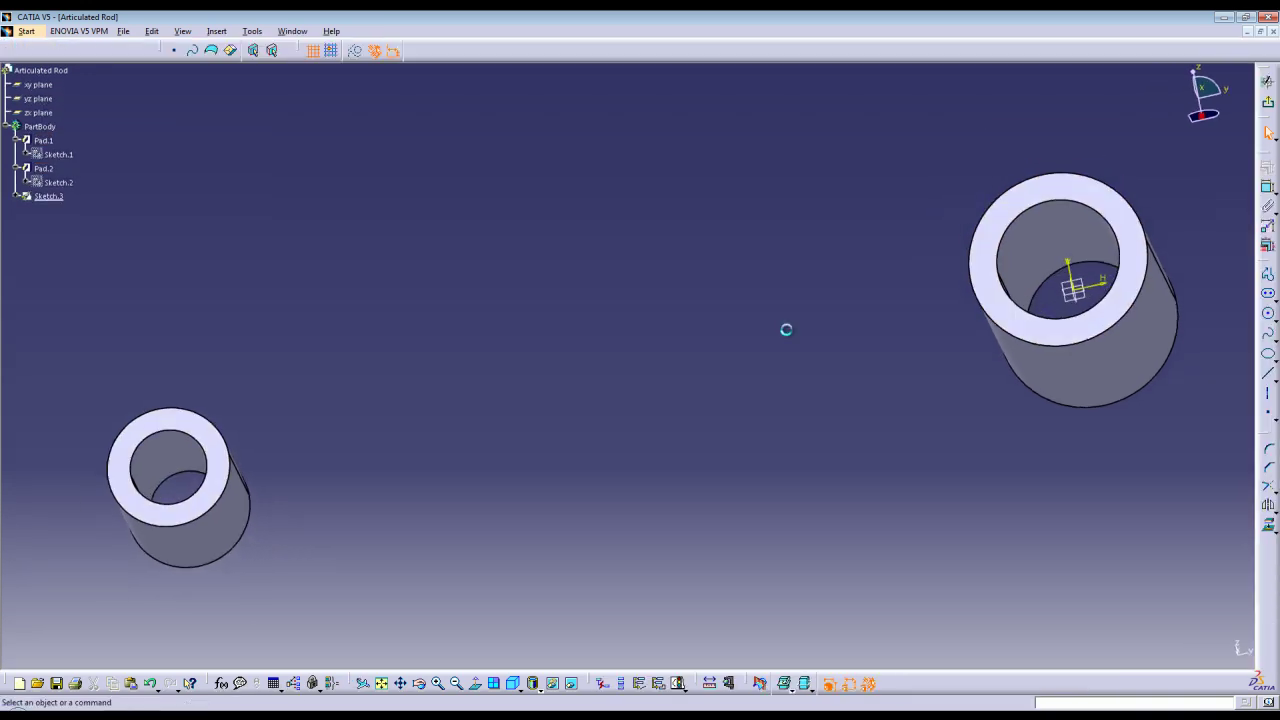
left_click(1272, 298)
left_click(1118, 316)
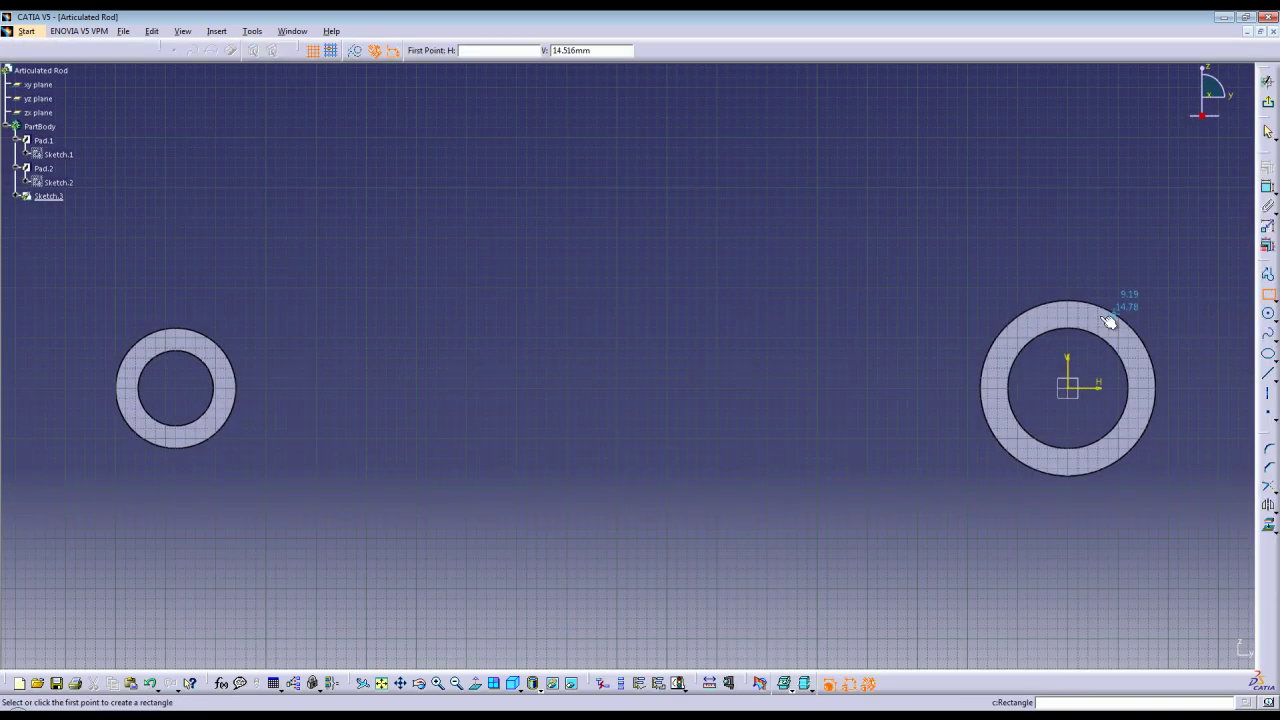
left_click(293, 336)
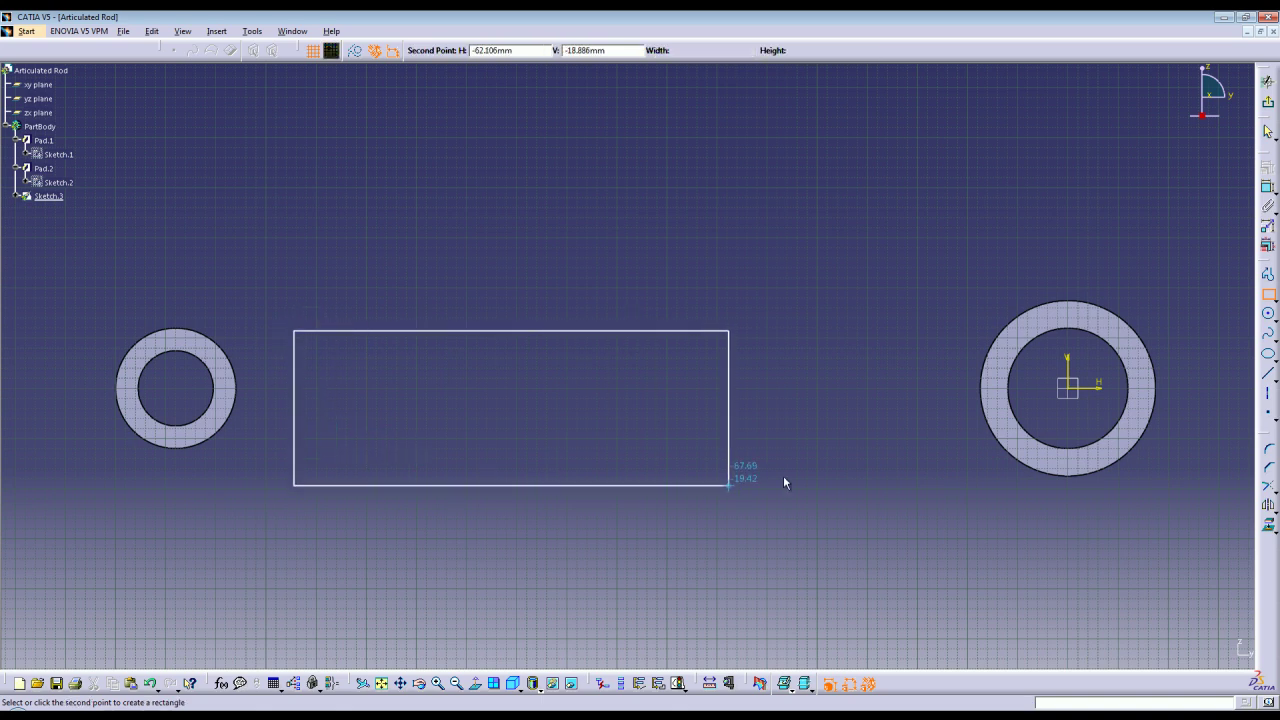
left_click(935, 466)
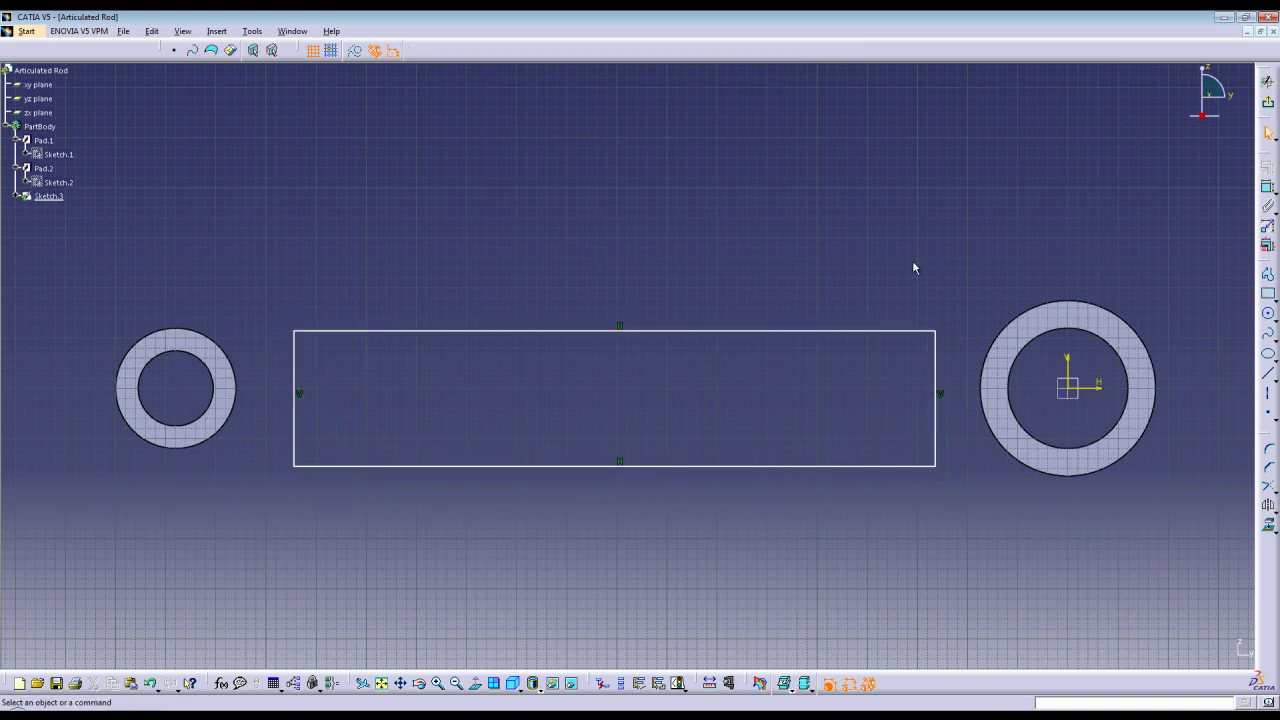
Constrain the rectangle's two long edges to be symmetric about the horizontal axis.
left_click(853, 331)
left_click(848, 466, "ctrl")
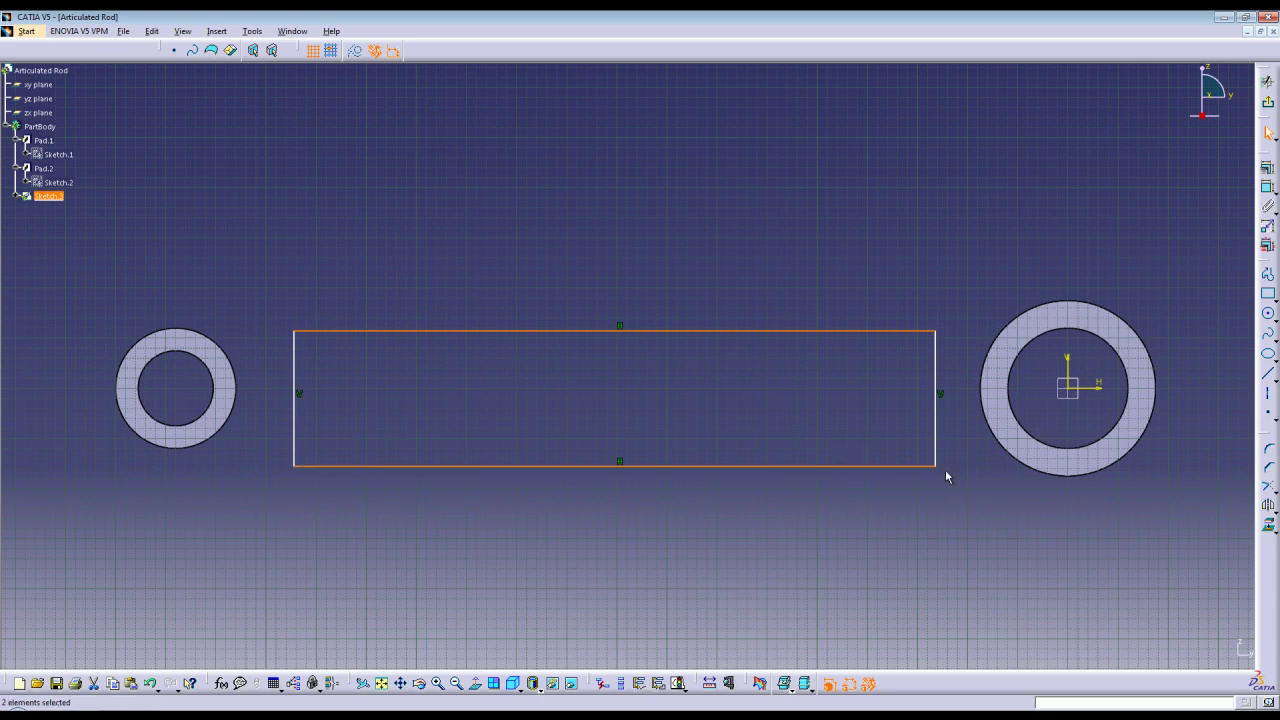
left_click(1103, 388, "ctrl")
left_click(1267, 171)
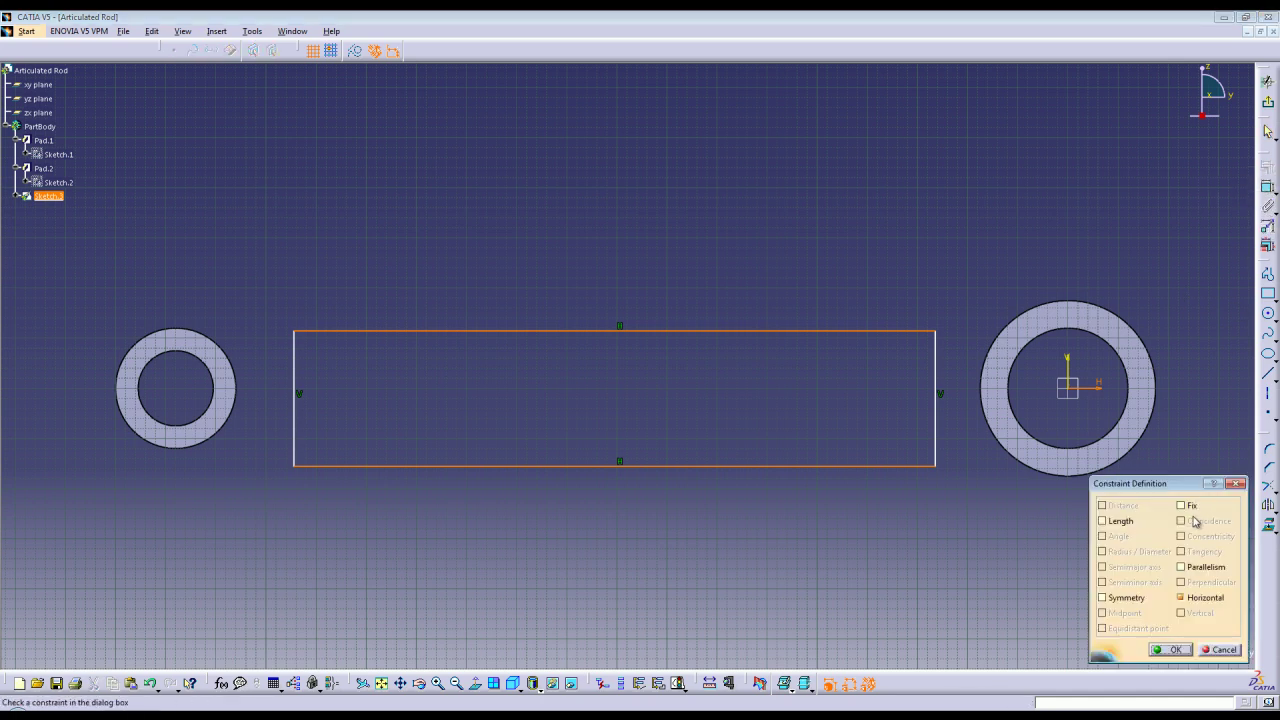
left_click(1127, 599)
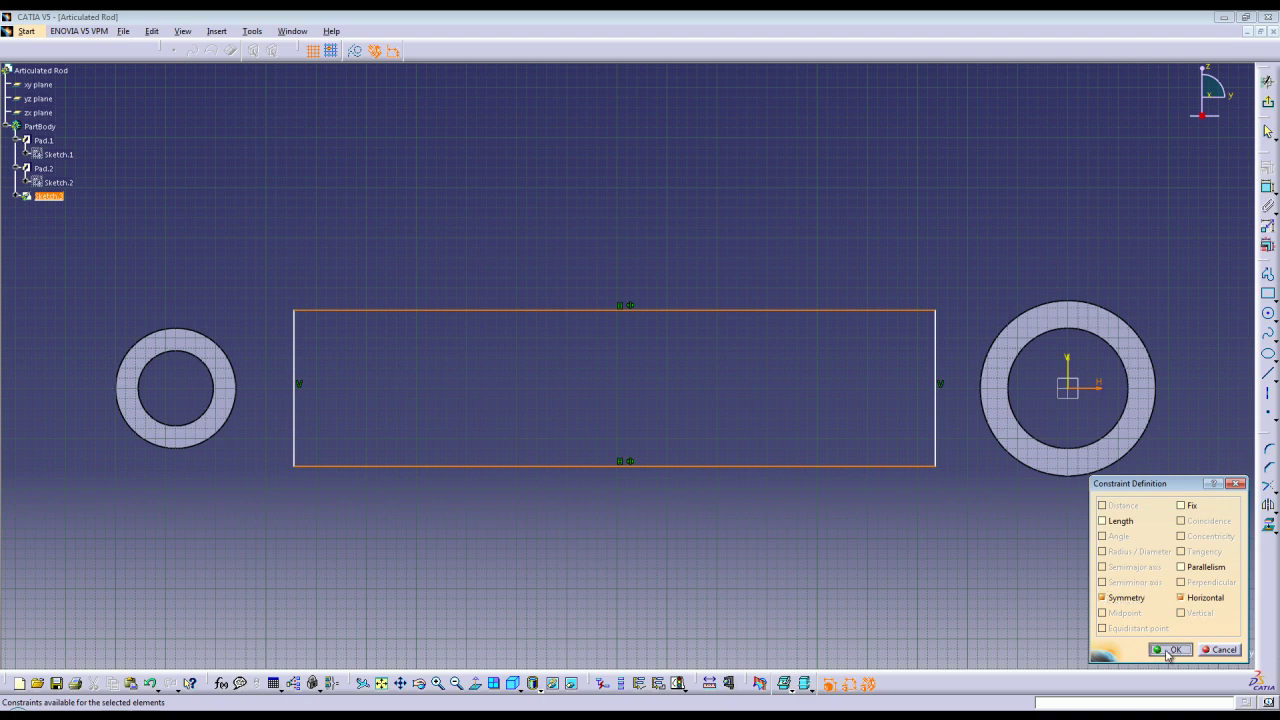
left_click(1169, 650)
Dimension the rectangle's short vertical edge and set its length to 18 mm.
left_click(935, 412)
left_click(1264, 226)
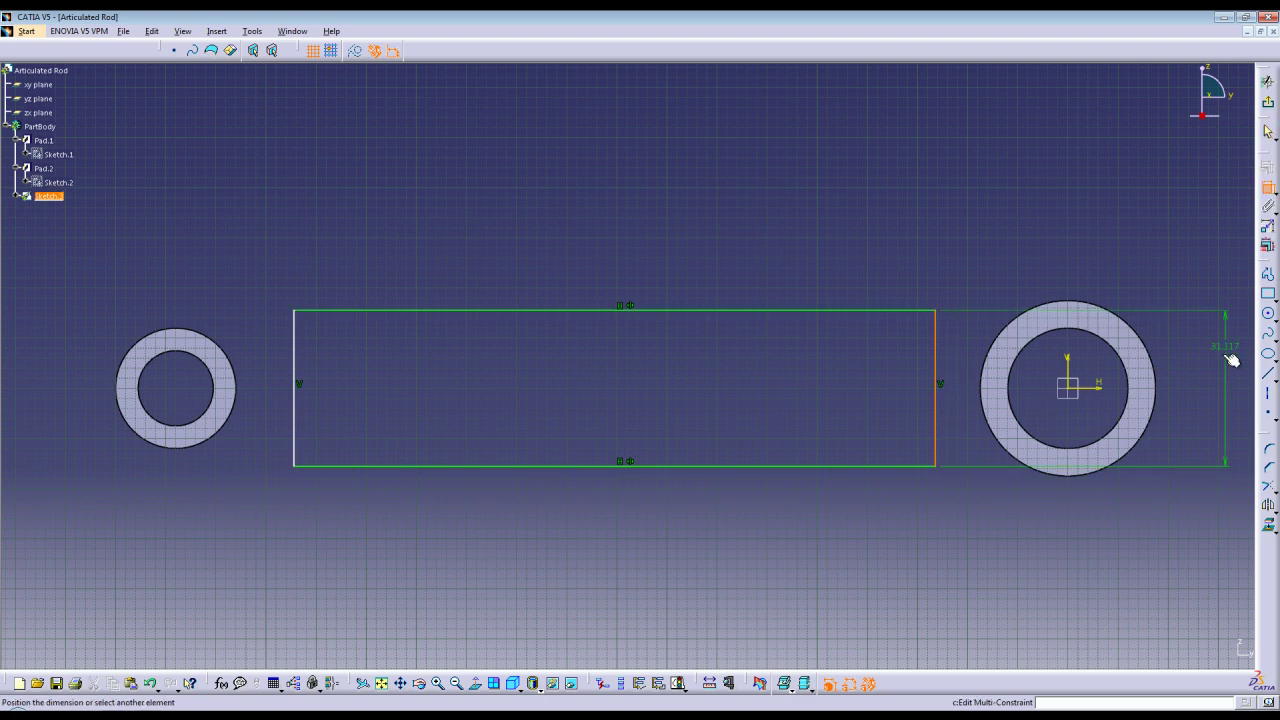
left_click(1209, 403)
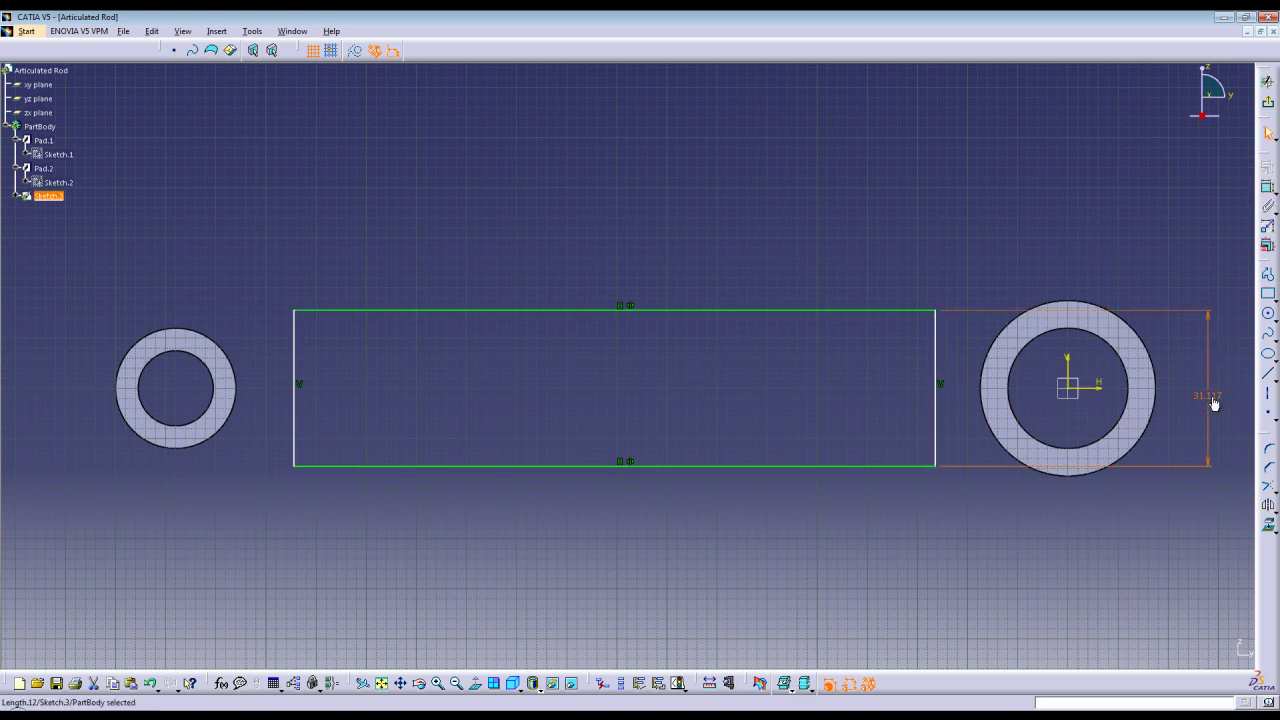
double_click(1212, 399)
type("18")
key("Return")
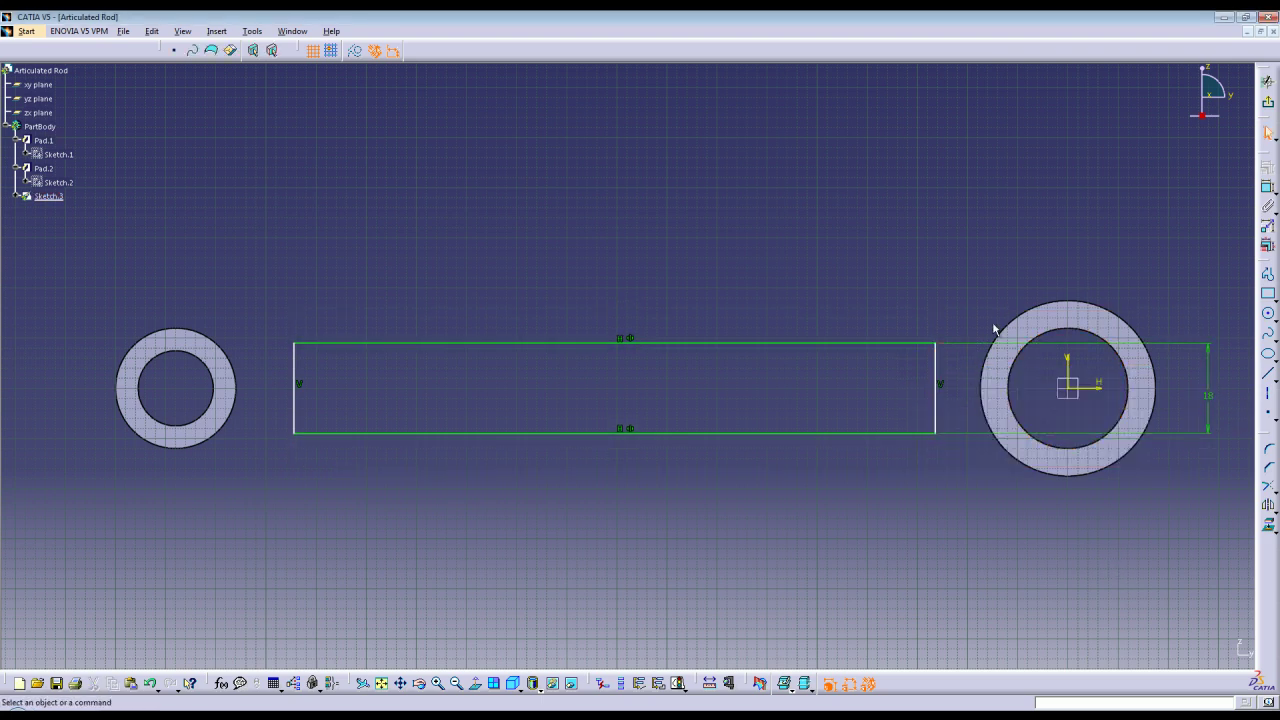
Project the inner circles of both rings onto the sketch plane as construction elements.
left_click(1269, 527)
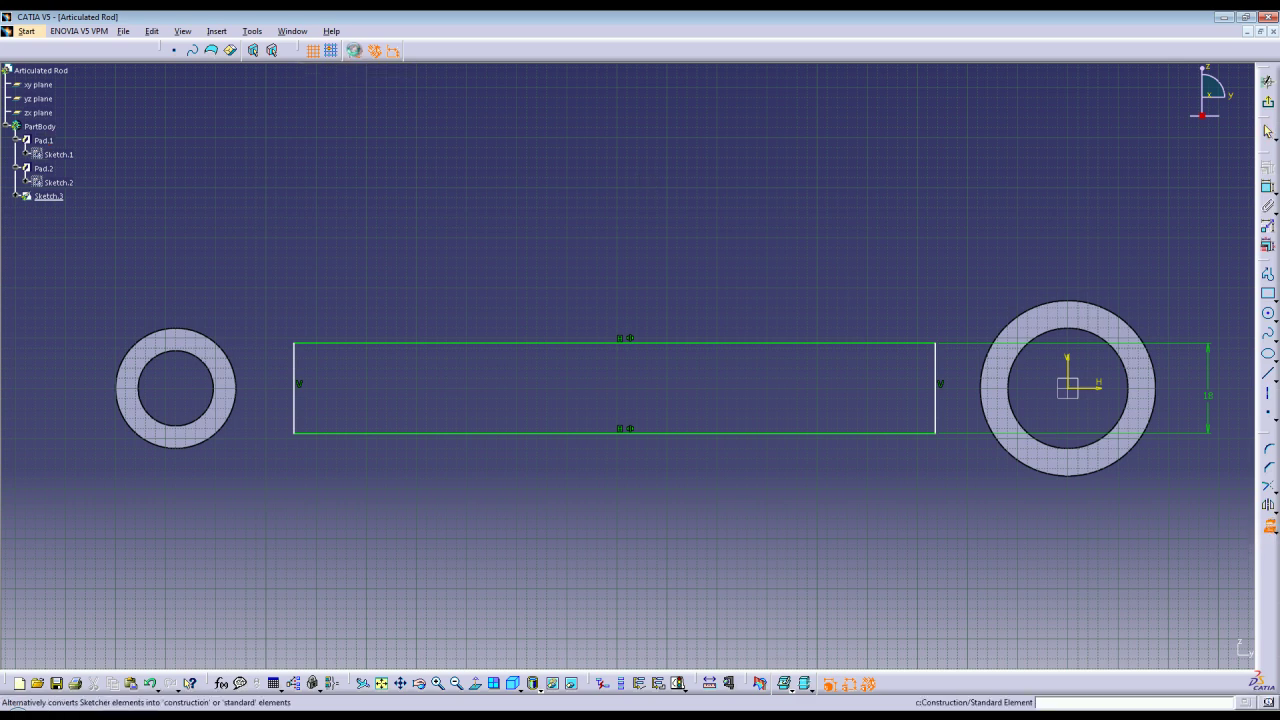
left_click(220, 390)
left_click(1018, 384)
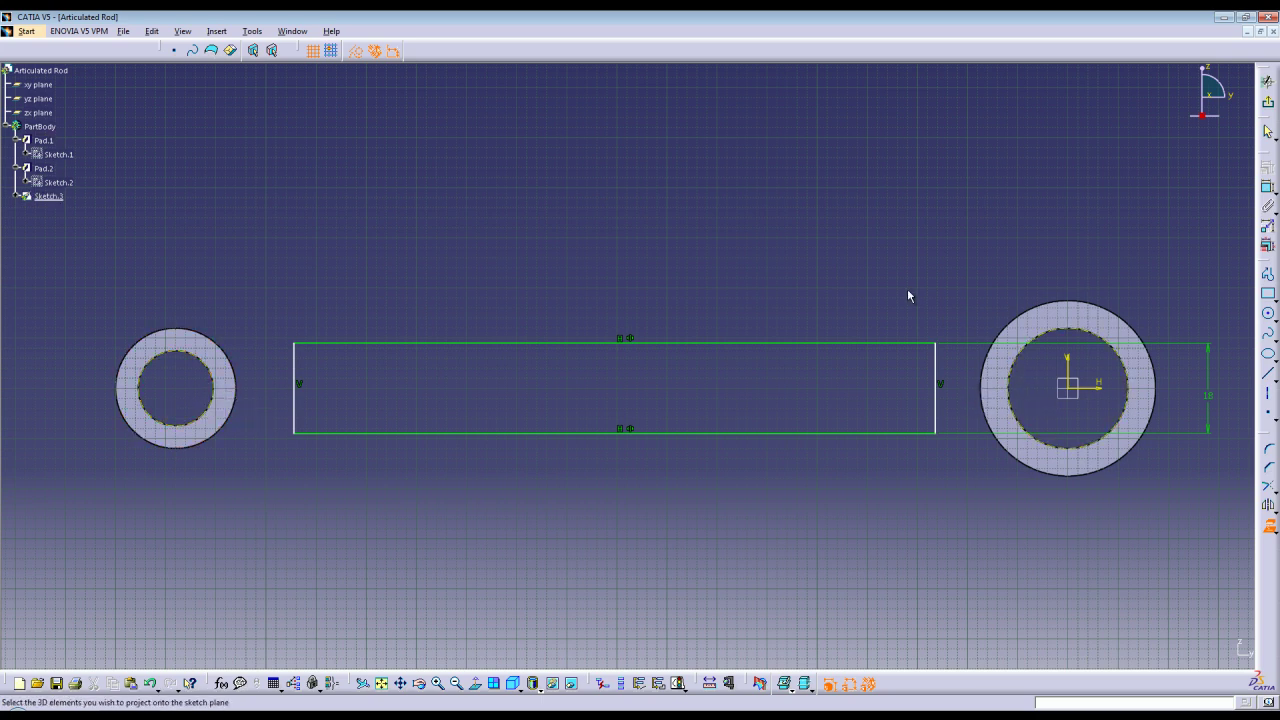
key("Escape")
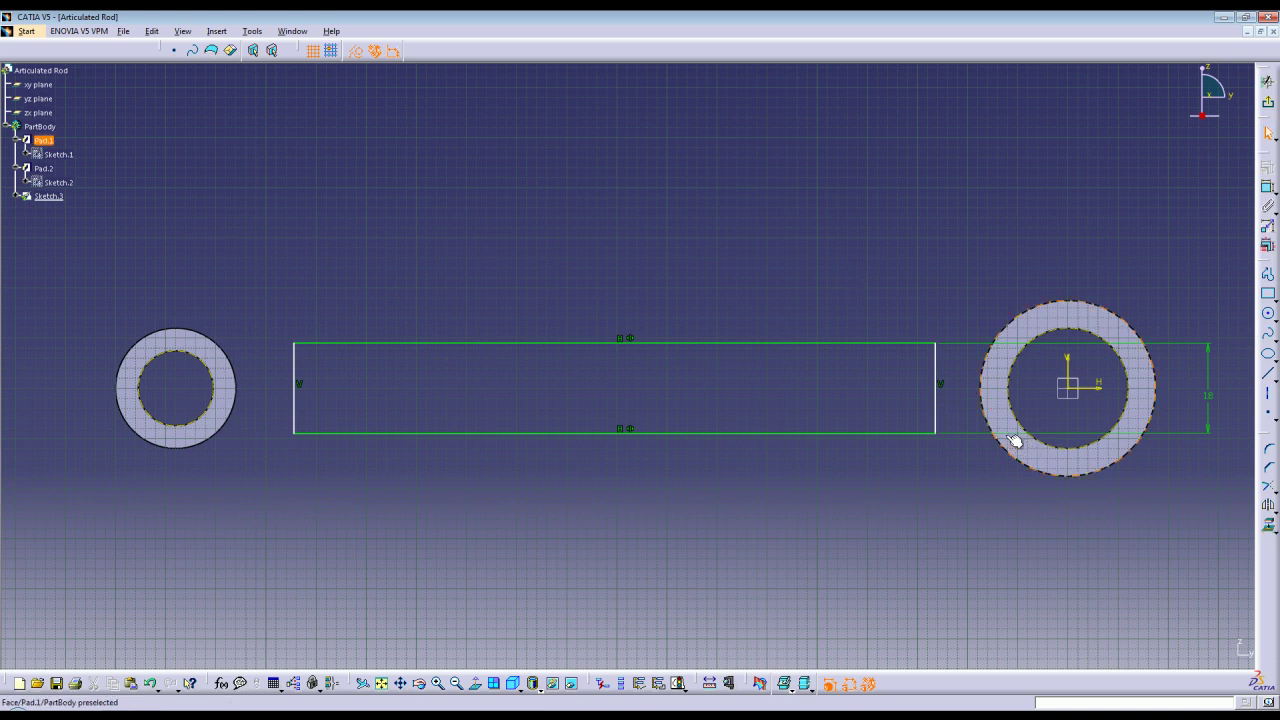
Constrain the rectangle's short edge nearest the large ring to be tangent to that ring's projected inner circle.
left_click(936, 396)
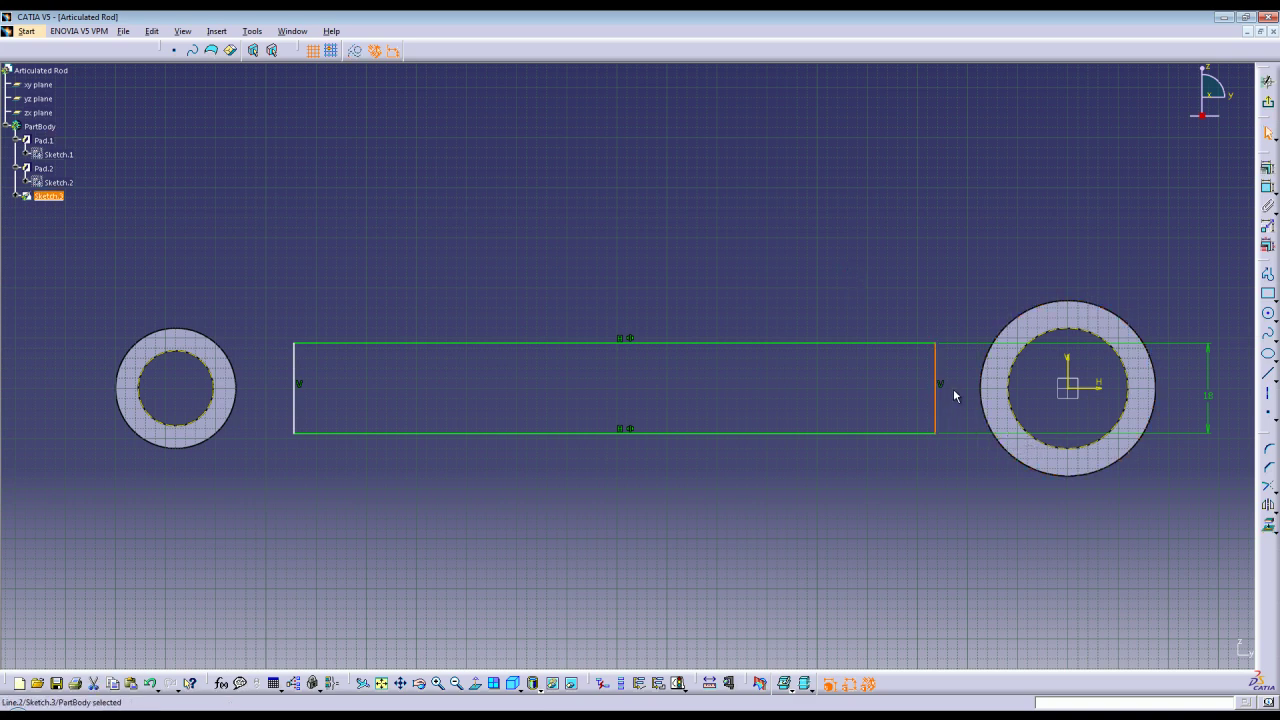
left_click(1015, 390, "ctrl")
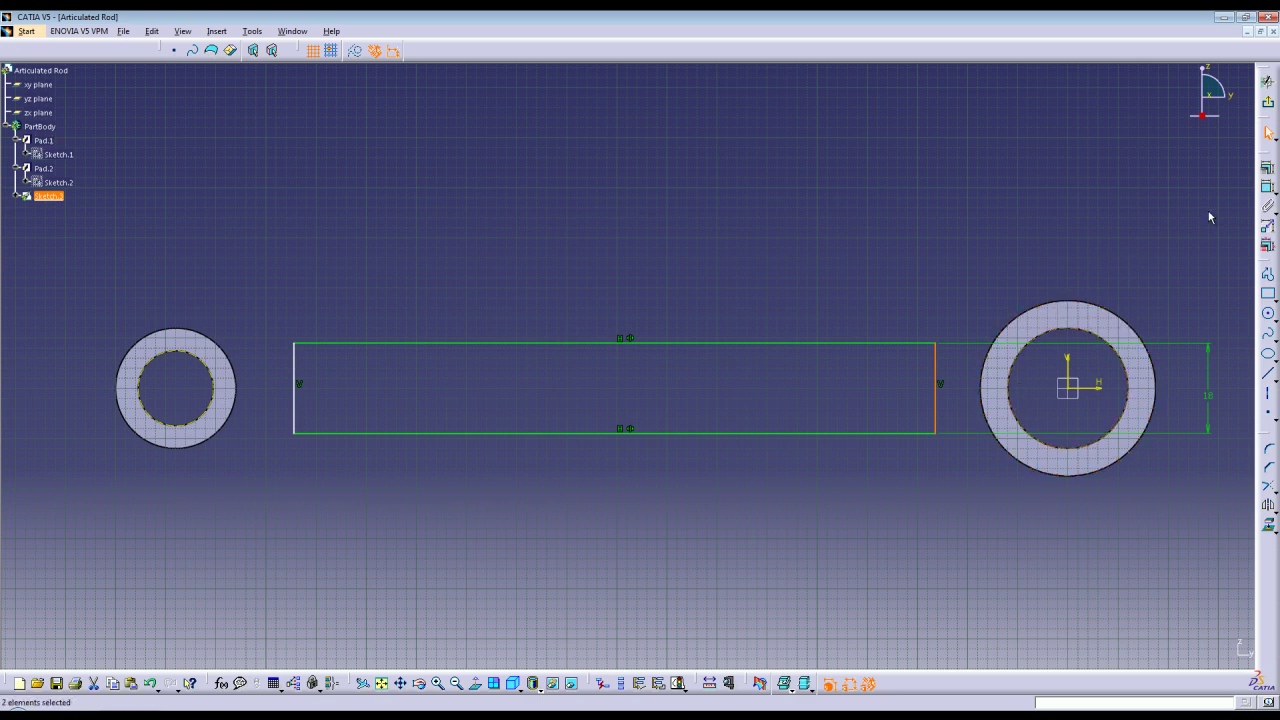
left_click(1267, 186)
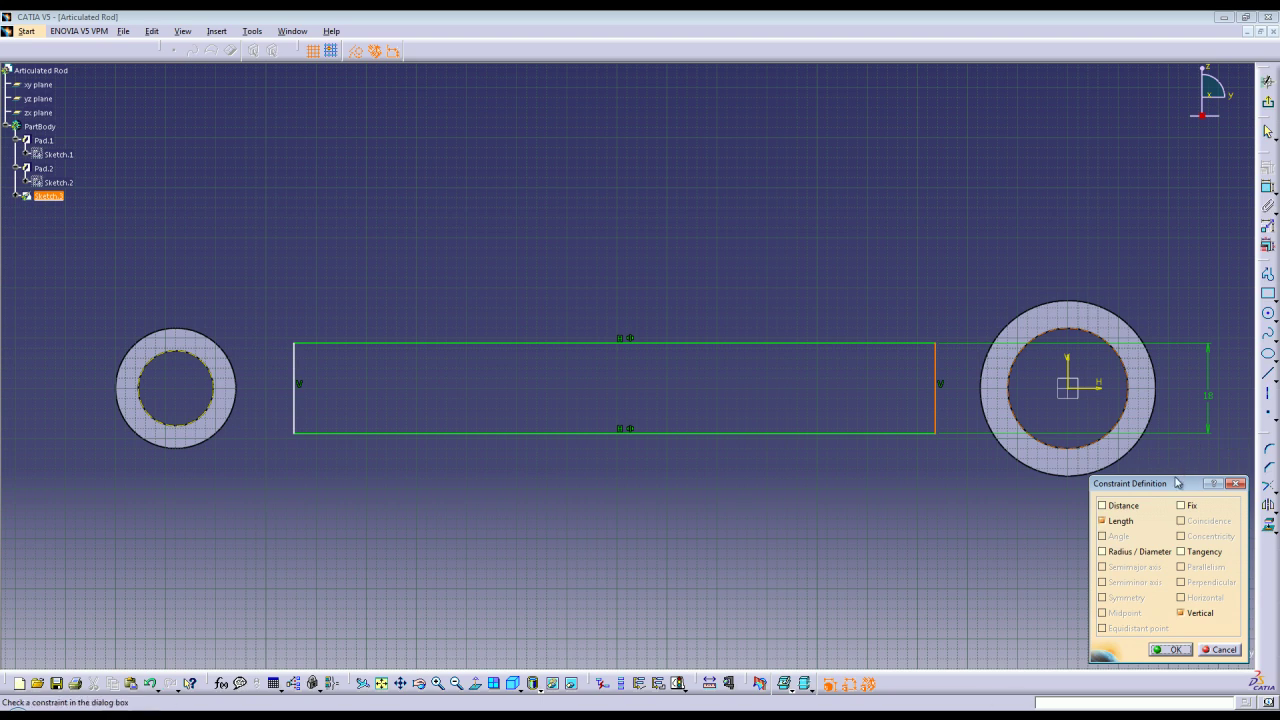
left_click(1181, 551)
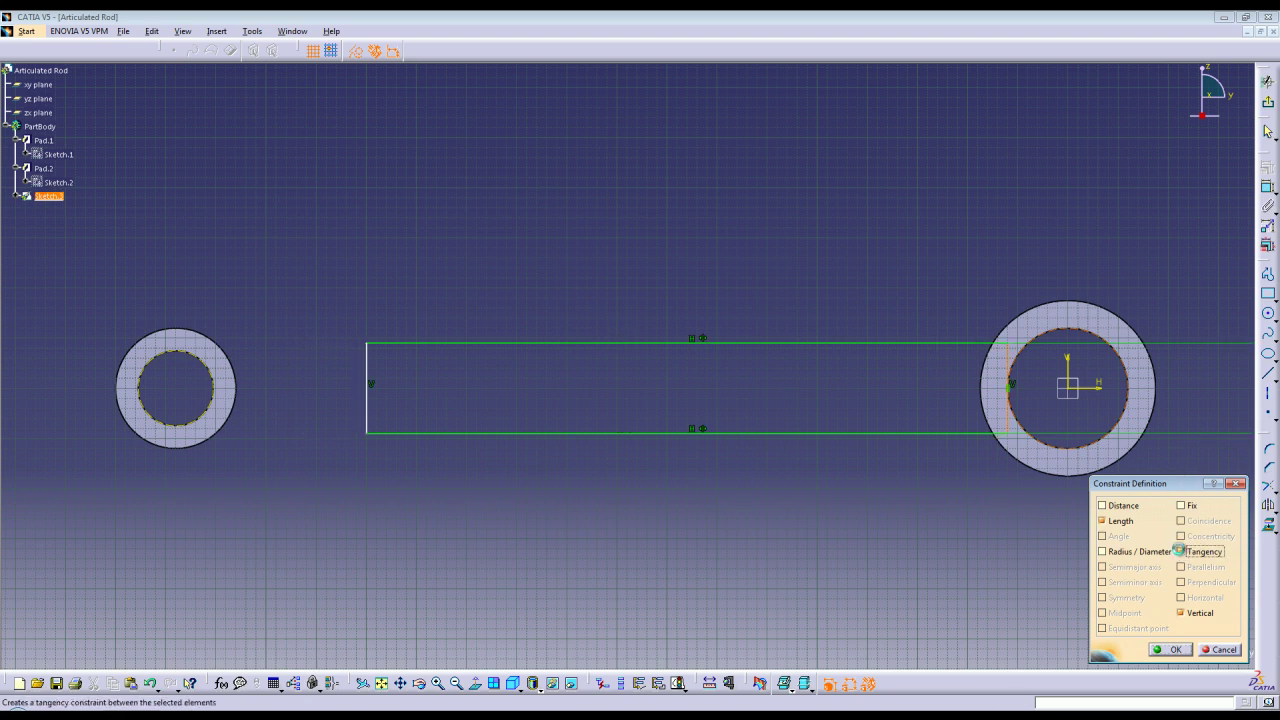
left_click(1170, 649)
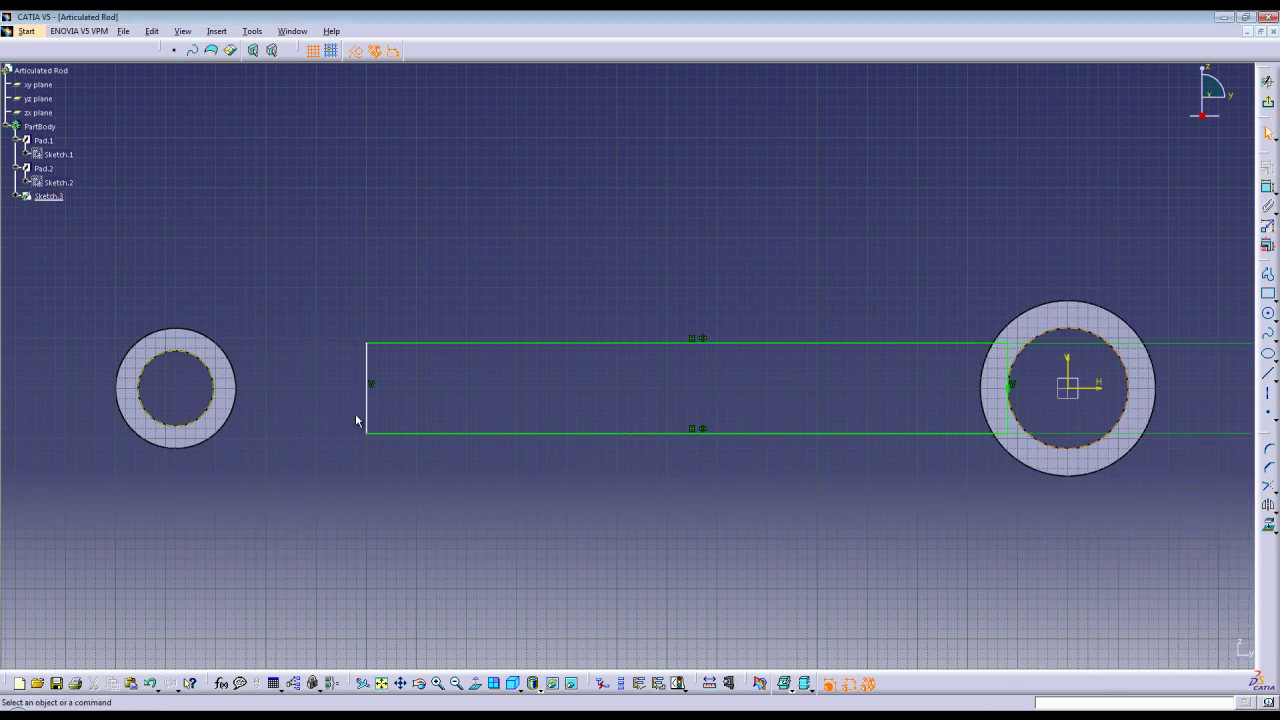
Constrain the rectangle's other short edge to be tangent to the small ring's projected inner circle.
left_click(368, 414)
left_click(211, 387, "ctrl")
left_click(1268, 168)
left_click(1181, 551)
left_click(1170, 650)
middle_click_drag(806, 499, 820, 528, "ctrl")
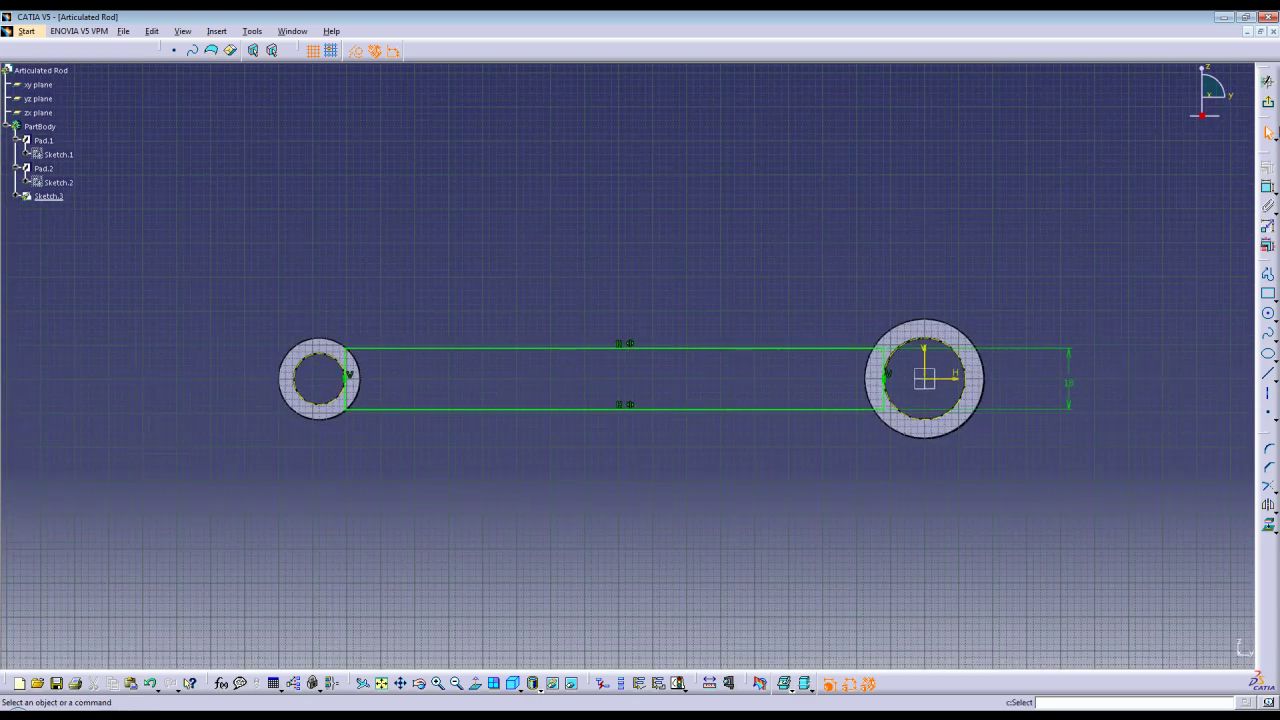
Leave the sketch and pad the shank rectangle 9 mm with mirrored extent.
left_click(1268, 101)
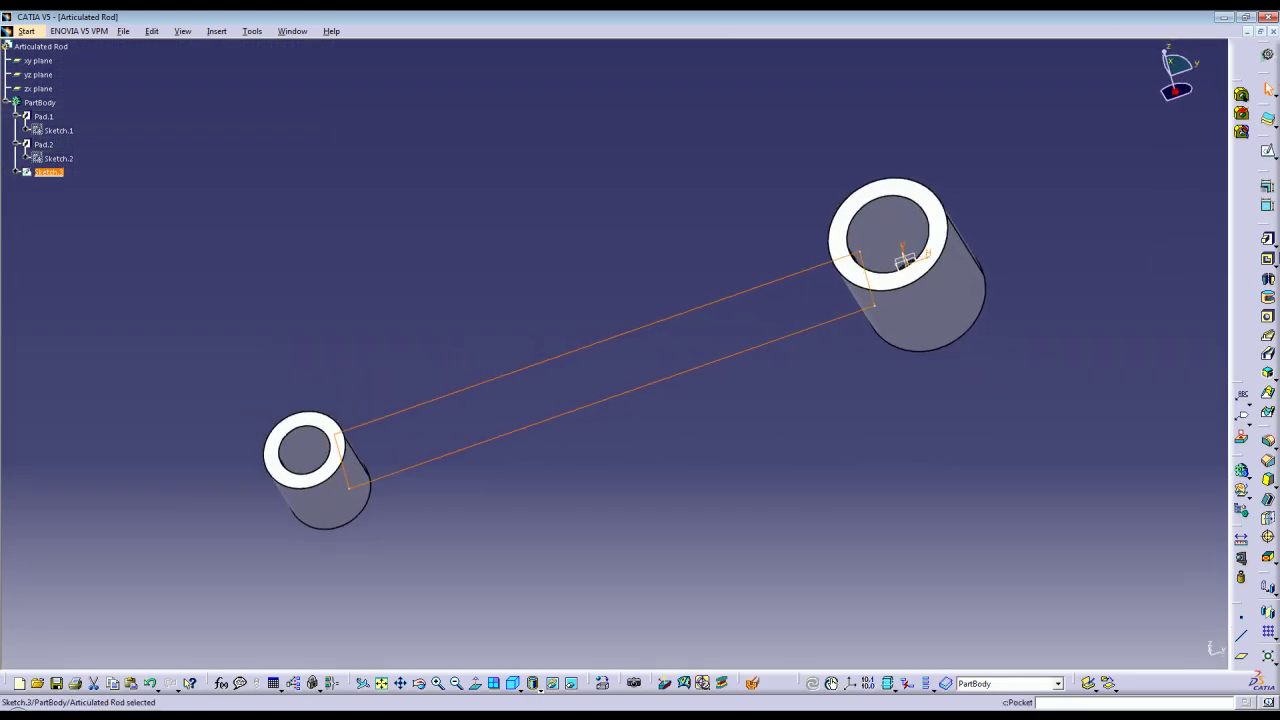
left_click(1268, 242)
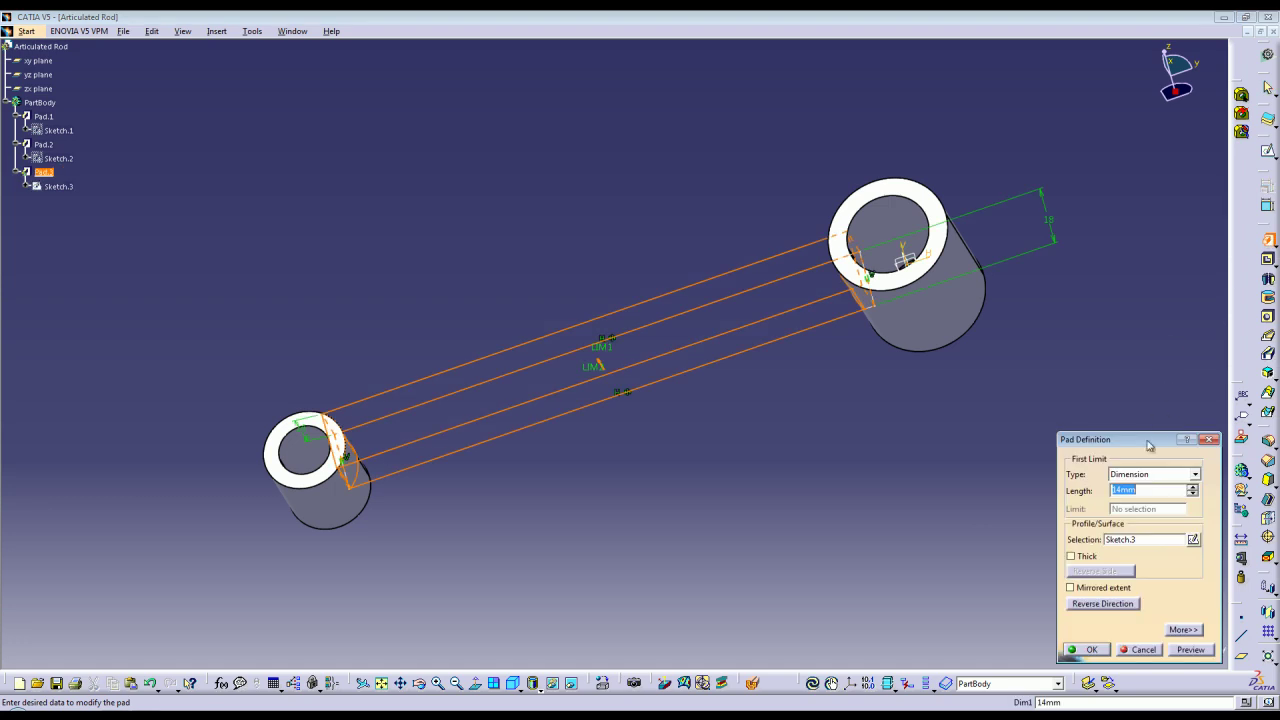
type("9")
left_click(1093, 588)
left_click(1189, 650)
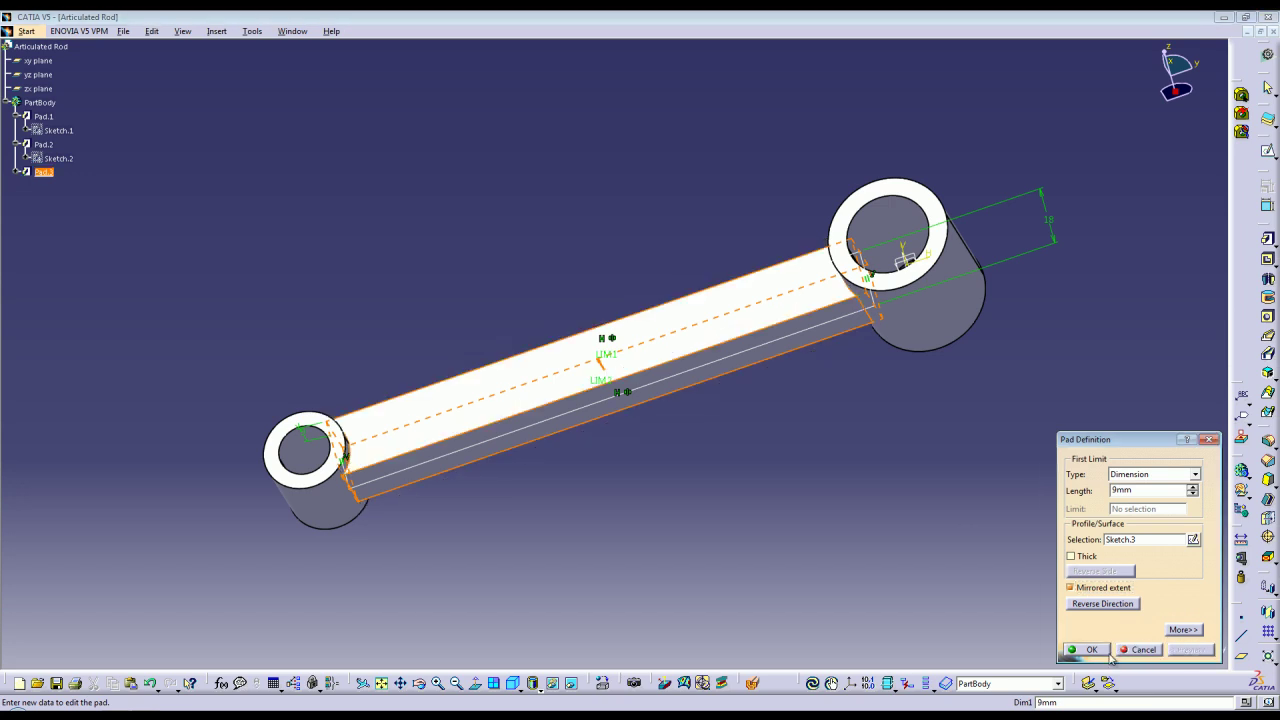
left_click(1093, 650)
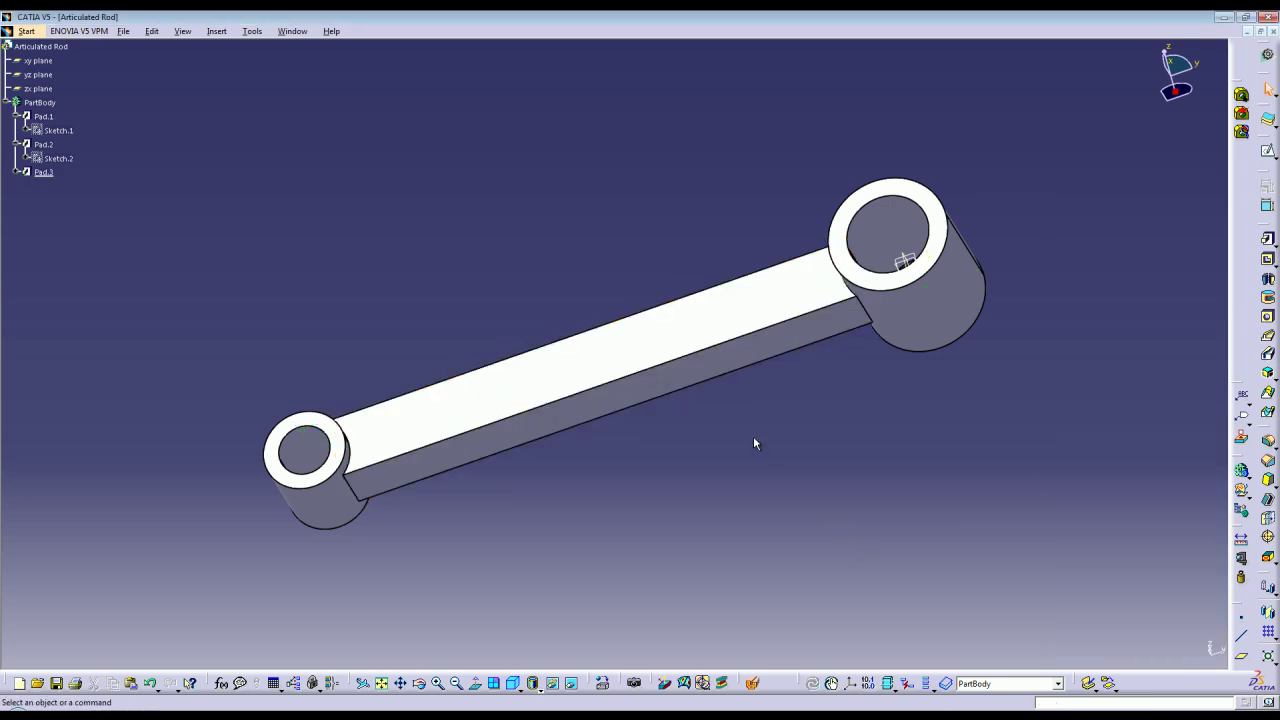
Open a sketch on the shank's flat face and lay out an elongated hole's horizontal centre line, 130 mm between centres.
left_click(651, 346)
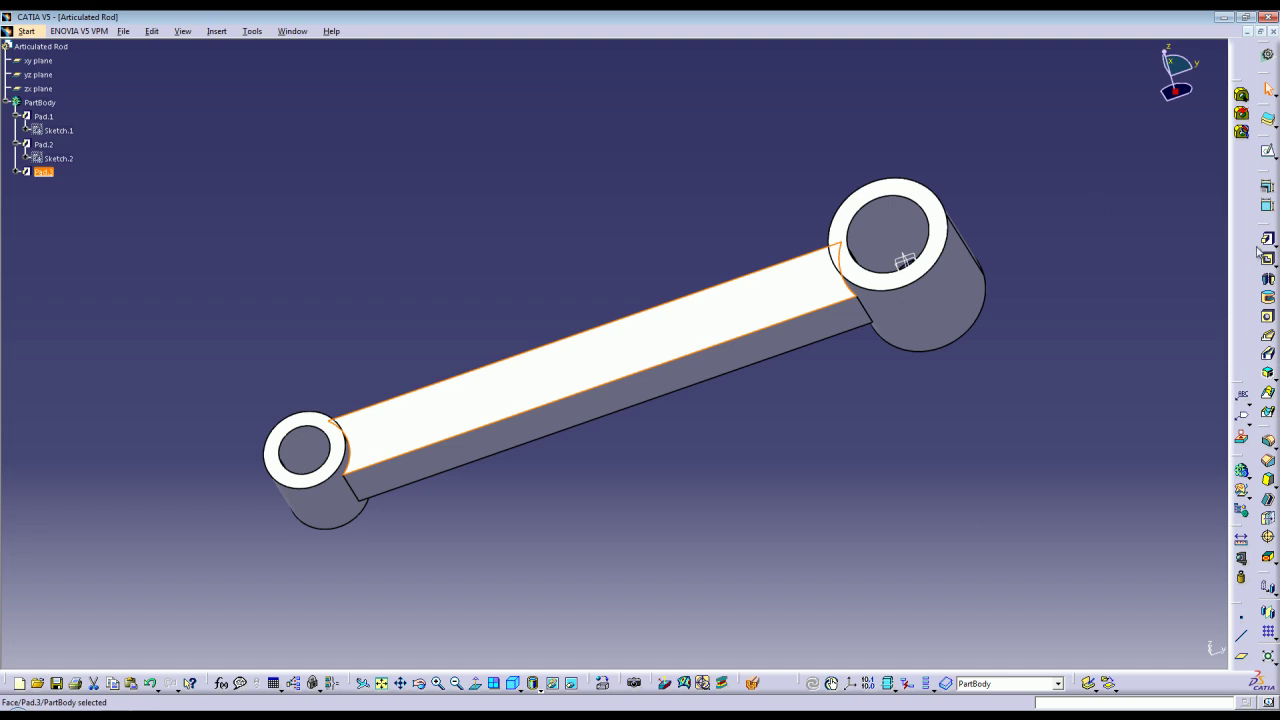
left_click(1267, 151)
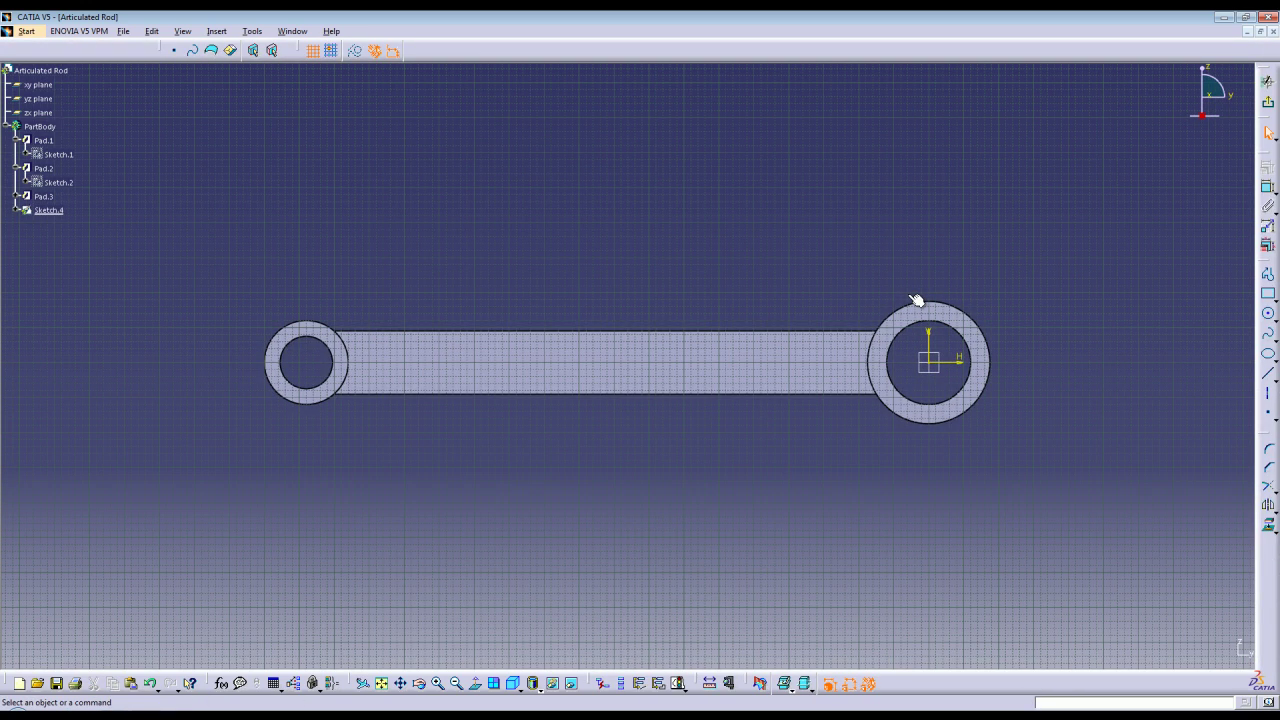
left_click(1276, 298)
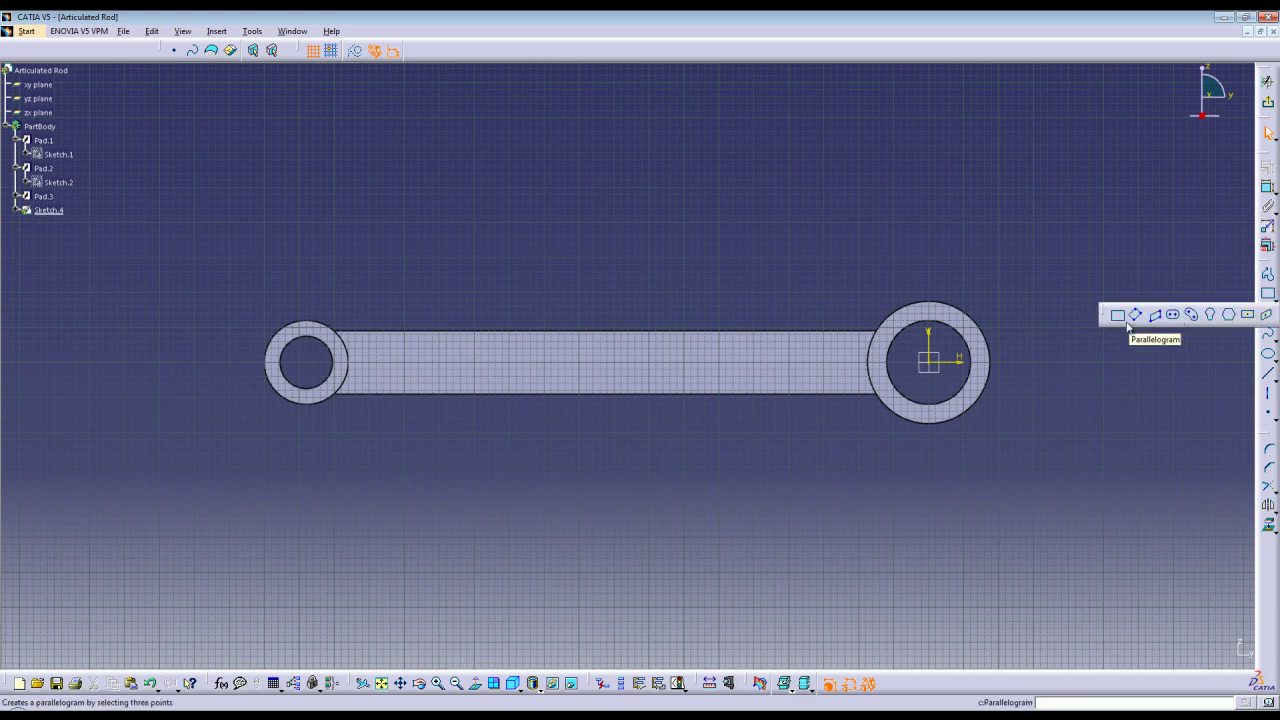
left_click(1175, 316)
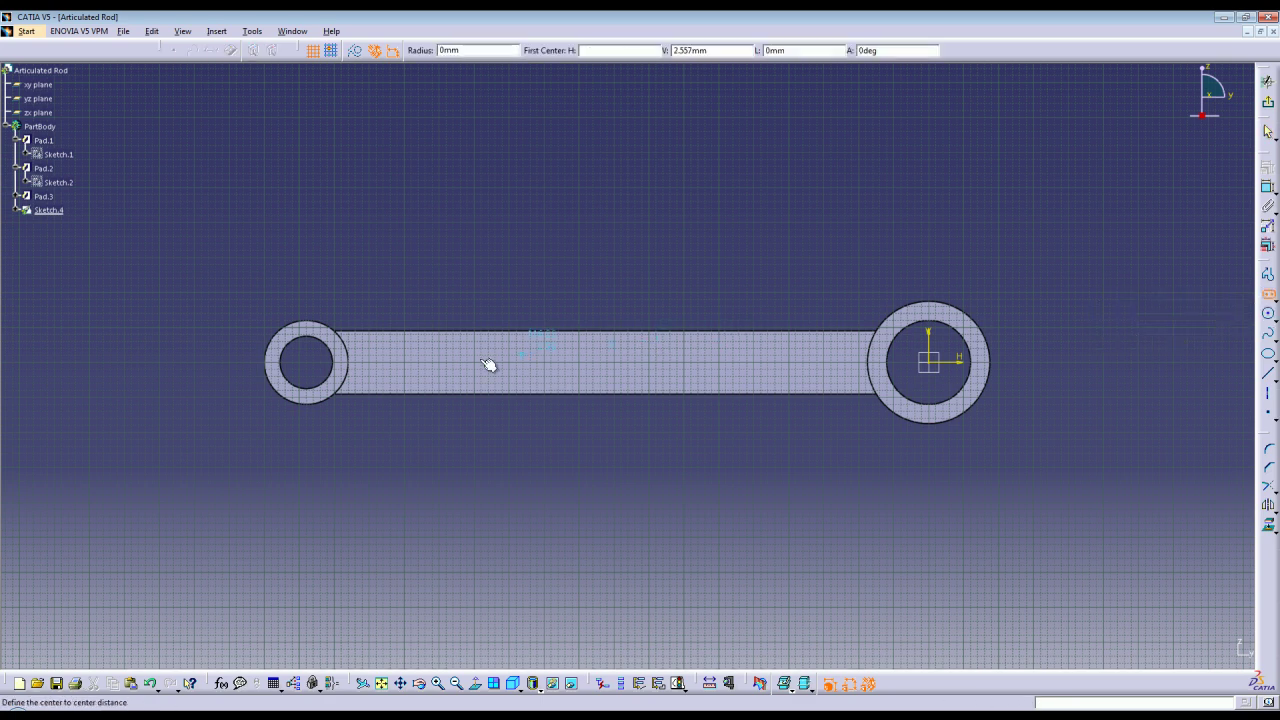
left_click(389, 362)
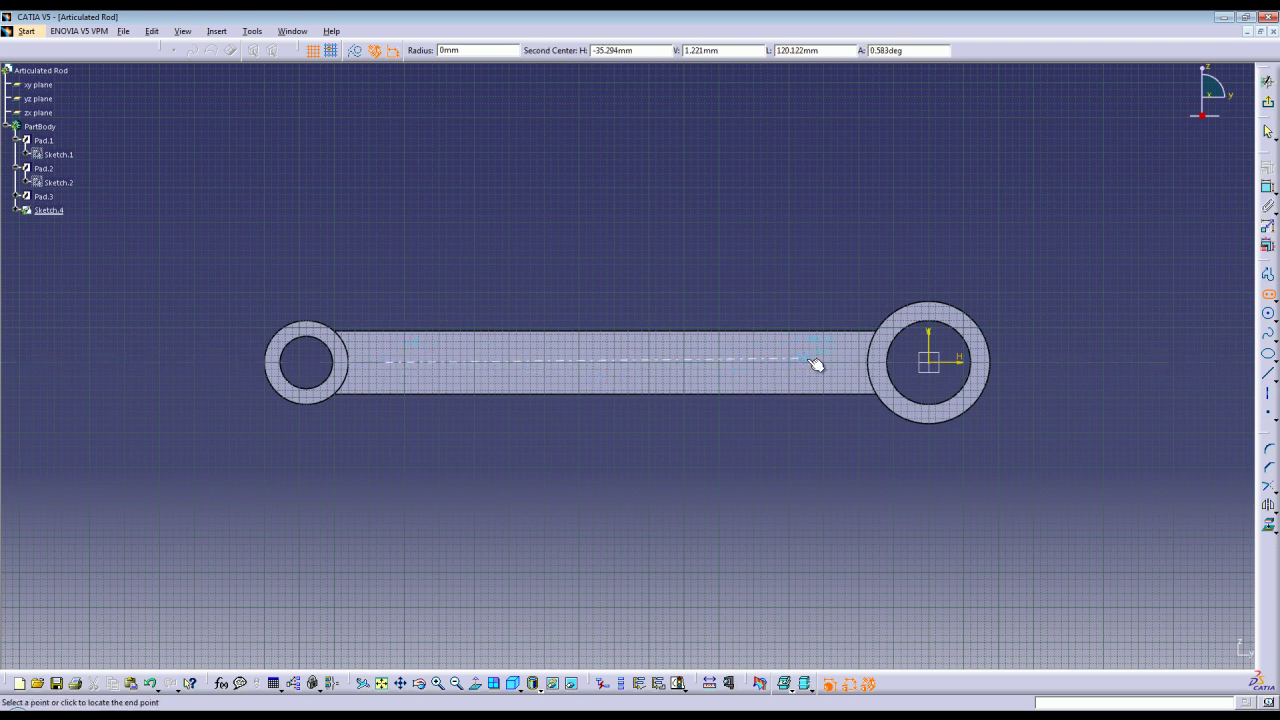
key("Tab")
key("Tab")
key("Tab")
key("Tab")
type("1")
key("Tab")
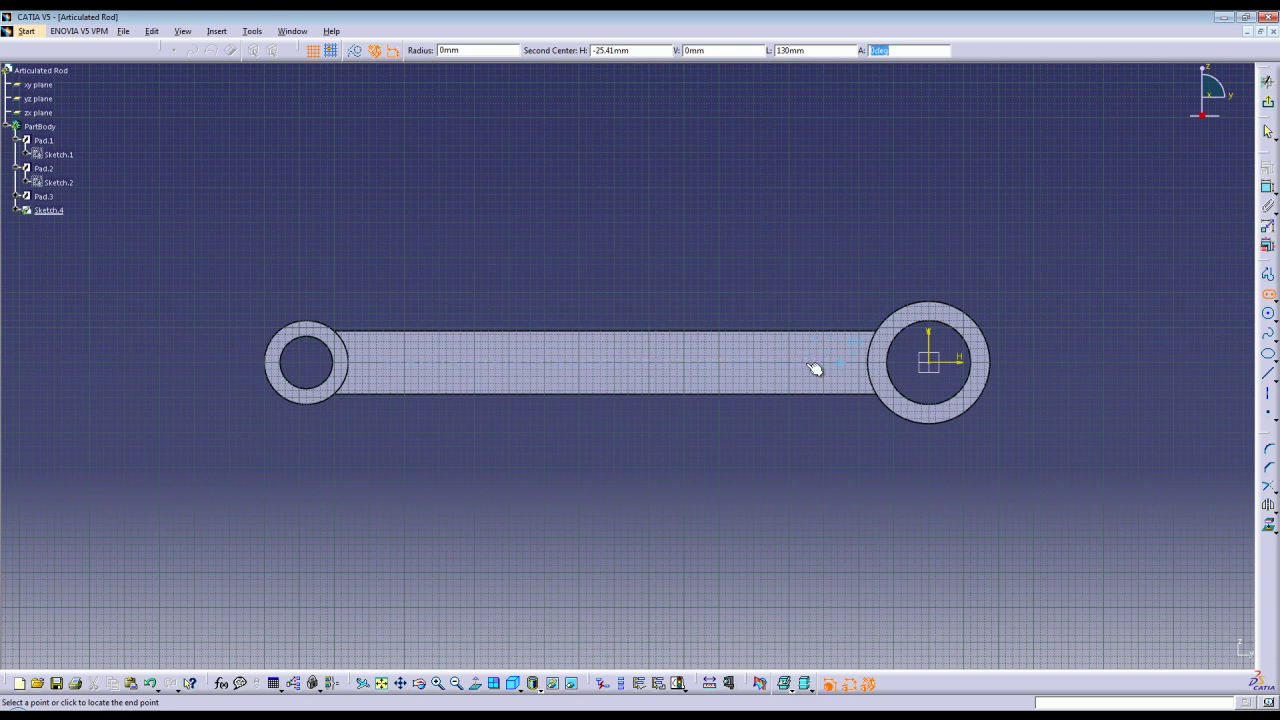
key("Return")
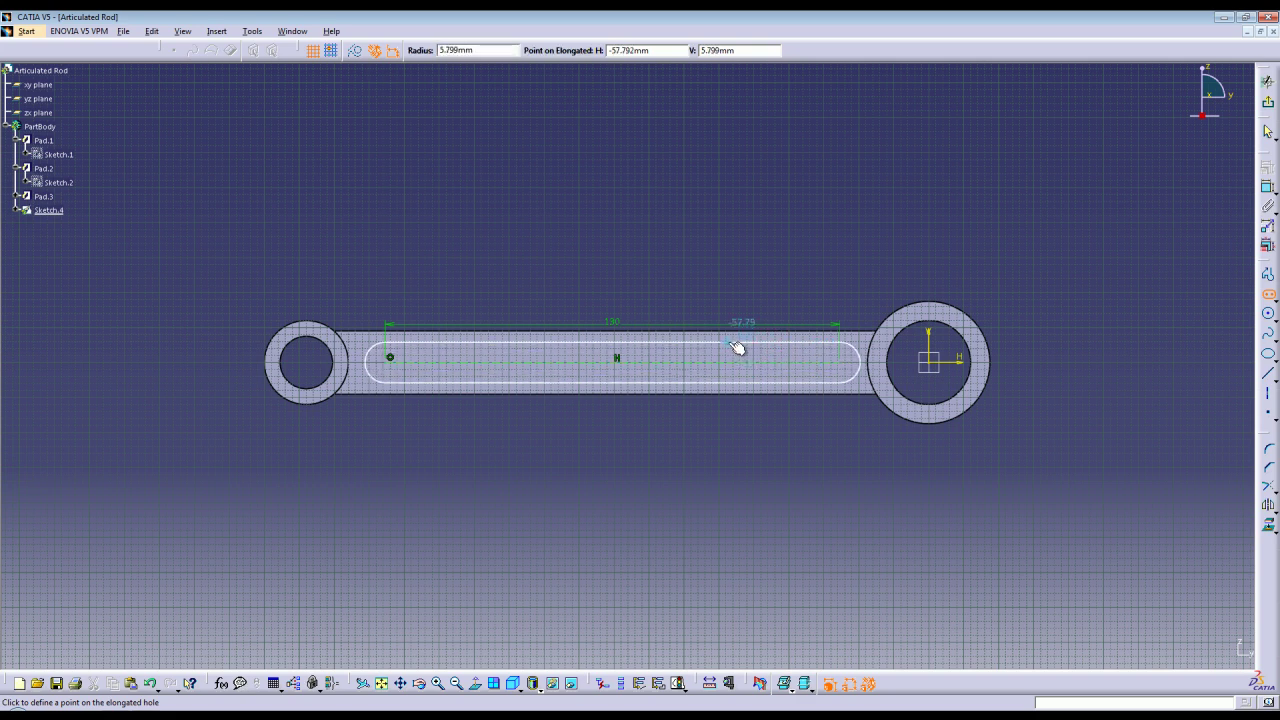
Set the elongated hole's radius to 5 mm and move its 130 mm dimension clear above the shank.
key("Tab")
type("5")
key("Return")
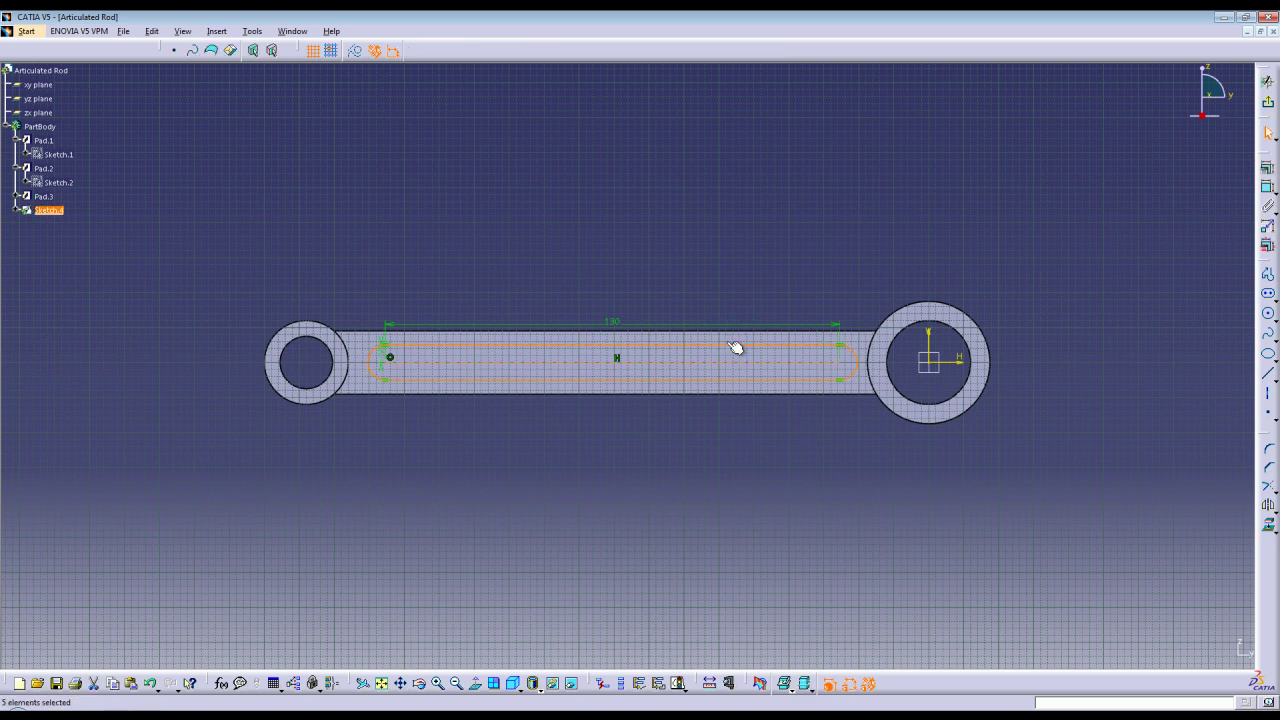
left_click_drag(561, 318, 561, 287)
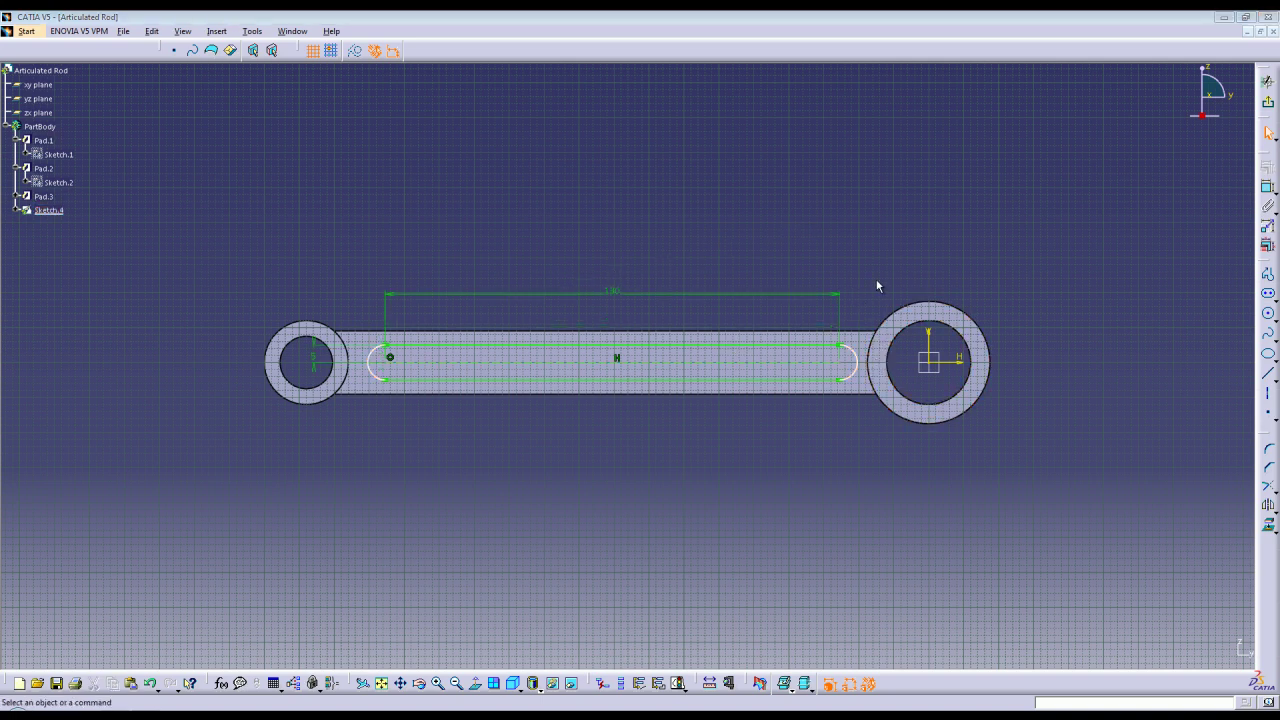
Dimension the elongated hole's centre nearest the large ring from the vertical axis and set the distance to 28 mm.
left_click(862, 367)
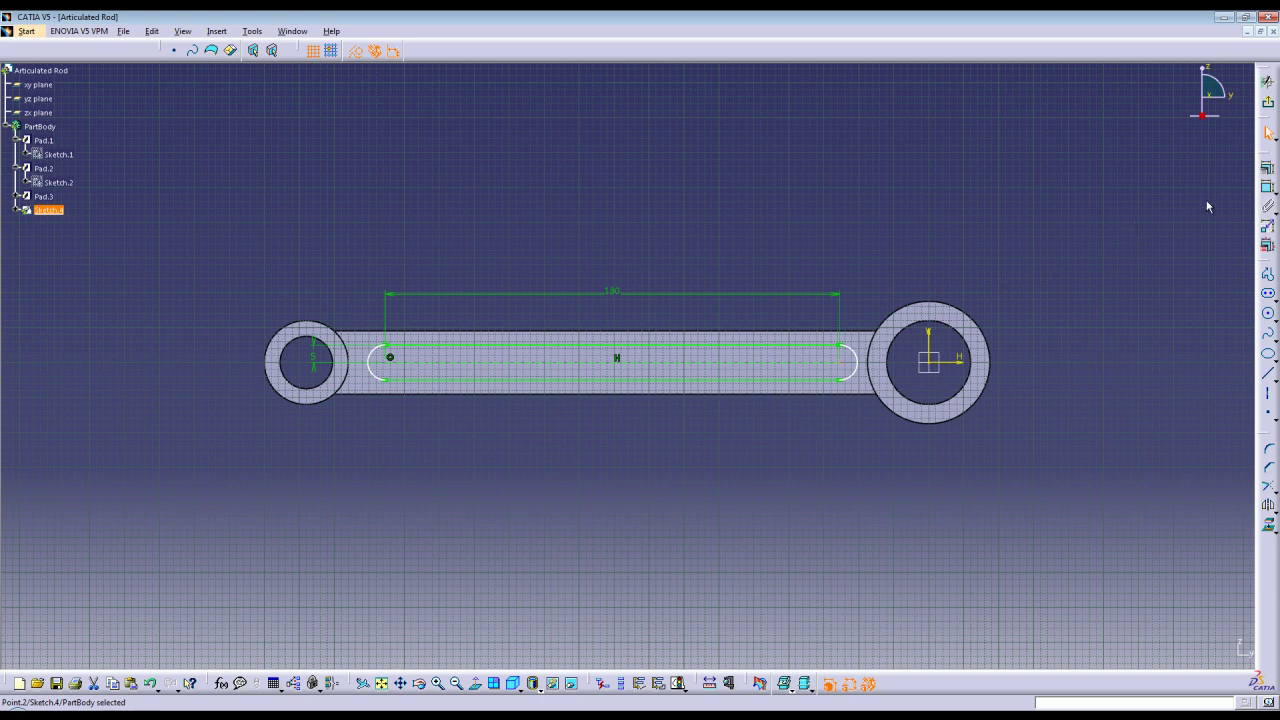
left_click(1268, 187)
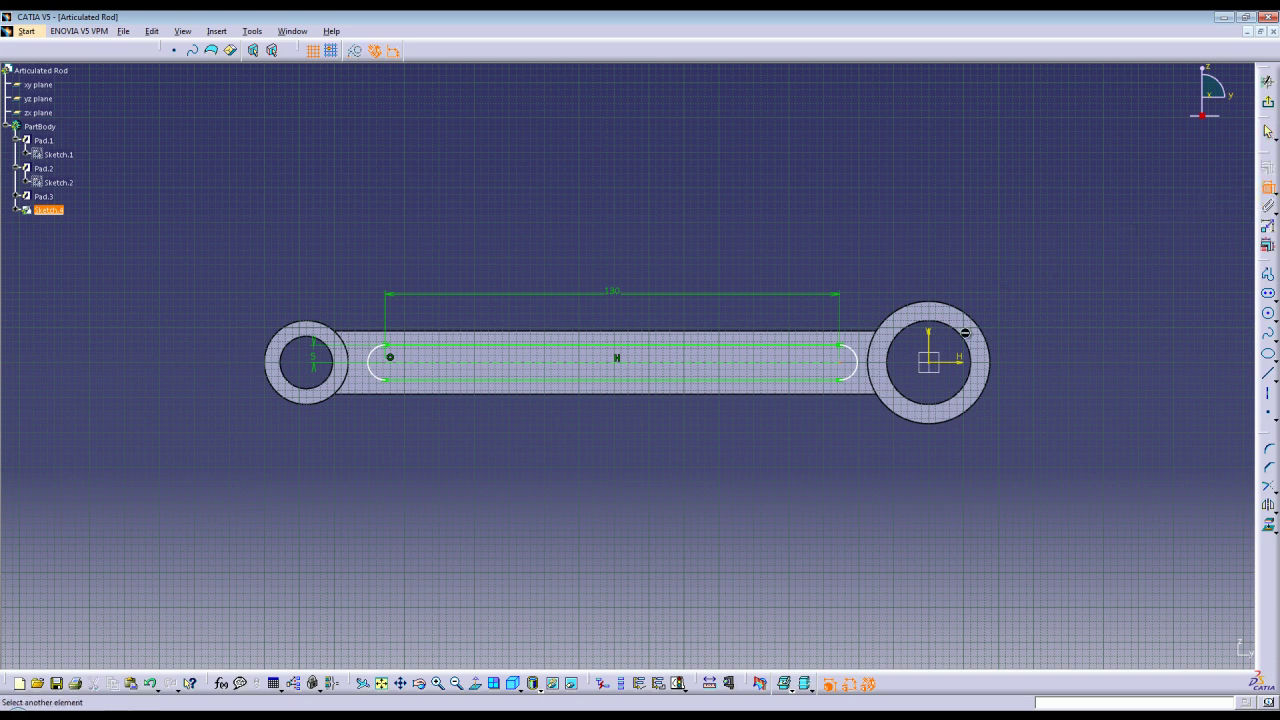
left_click(935, 348)
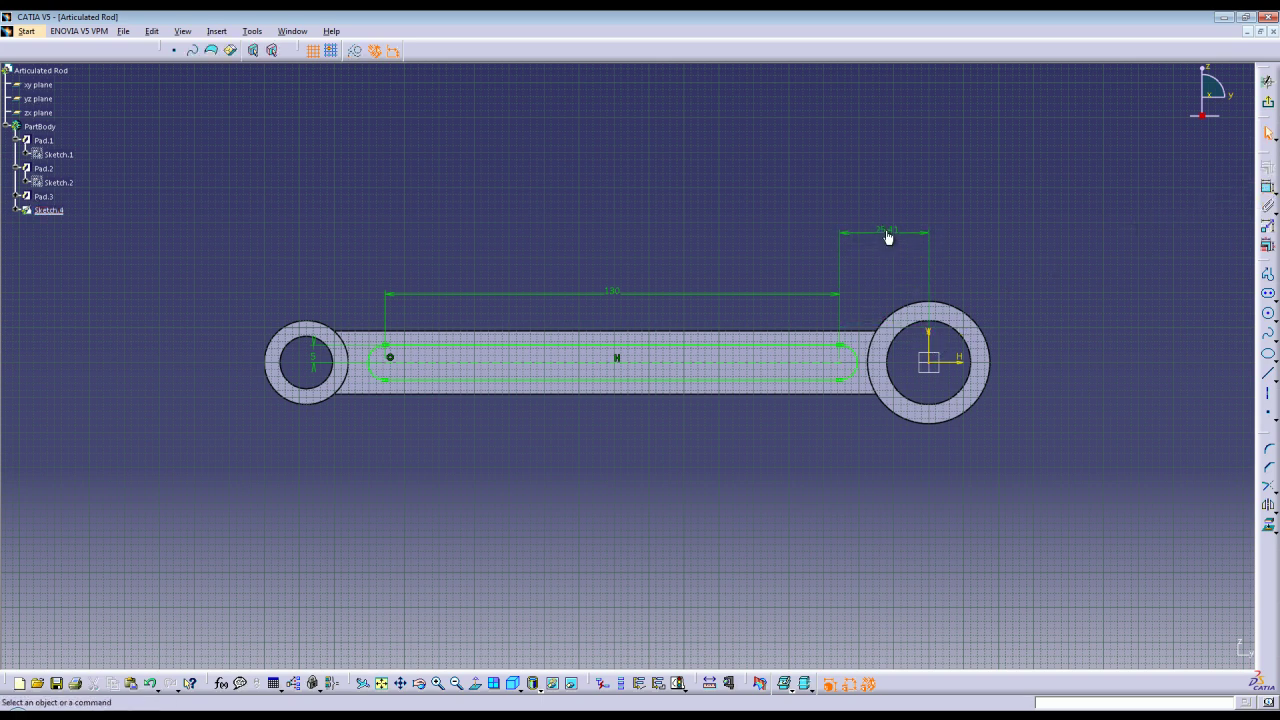
left_click(886, 230)
double_click(886, 230)
type("28")
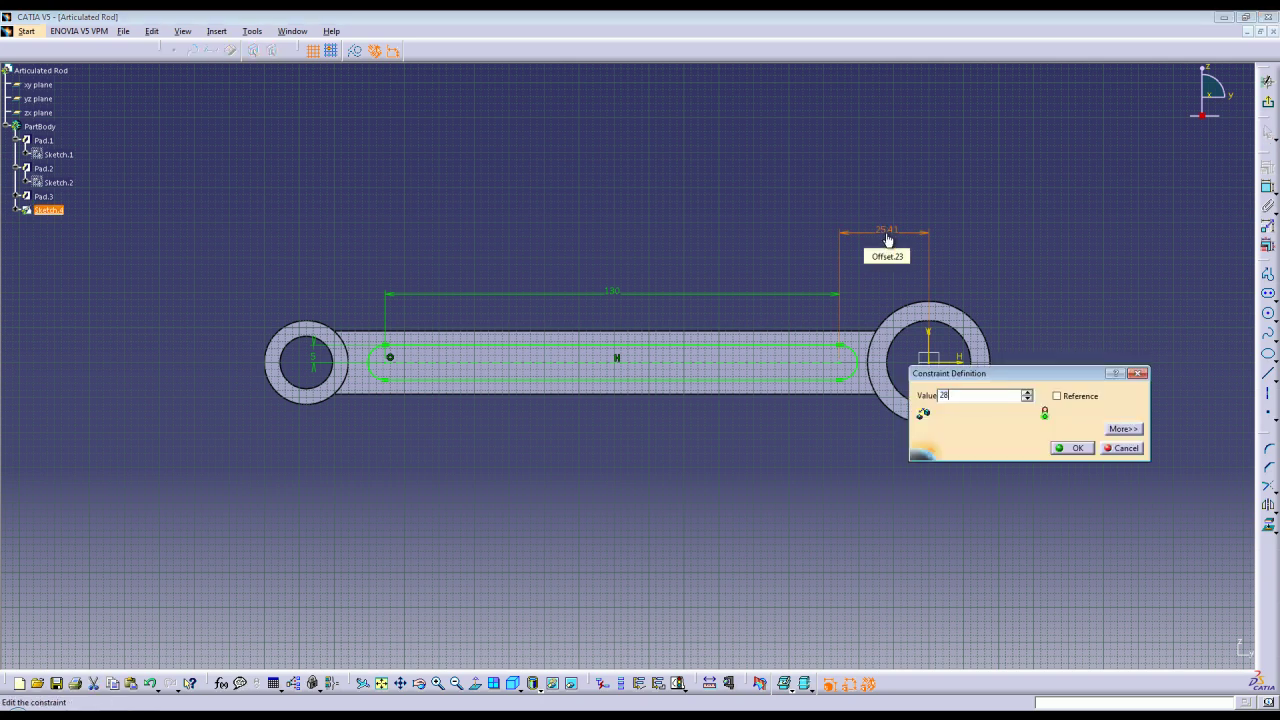
key("Return")
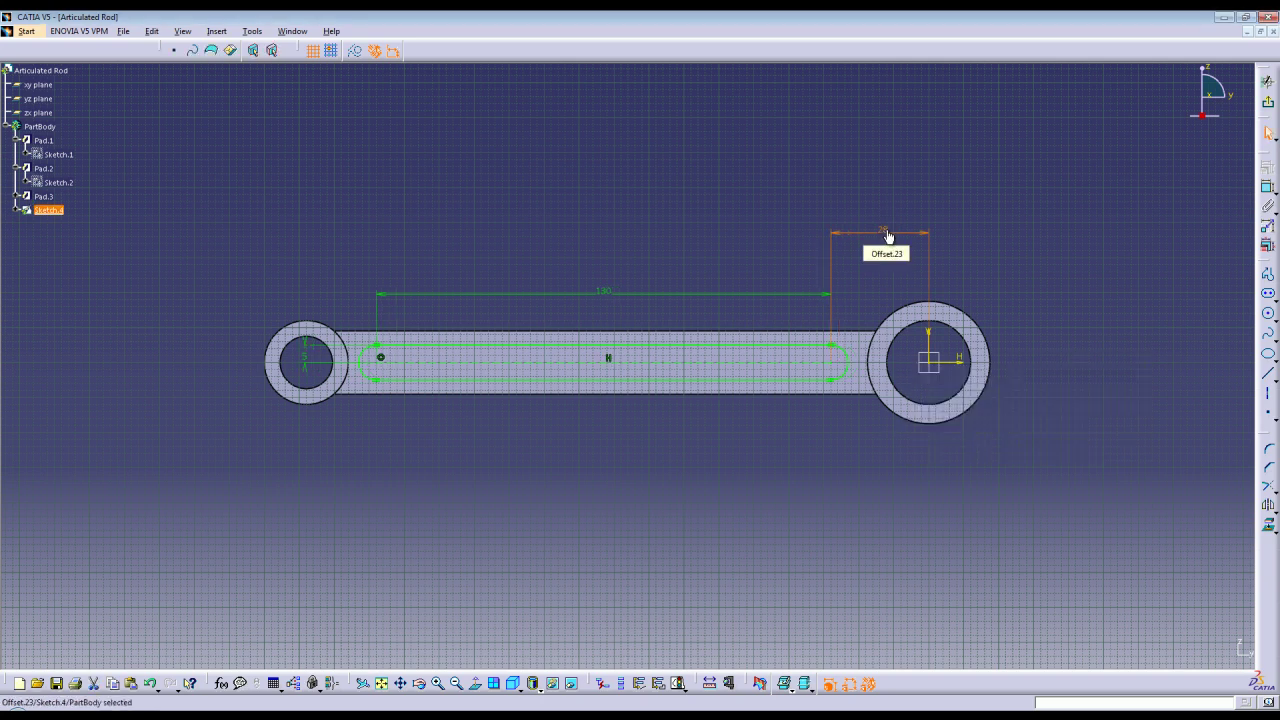
left_click(1010, 272)
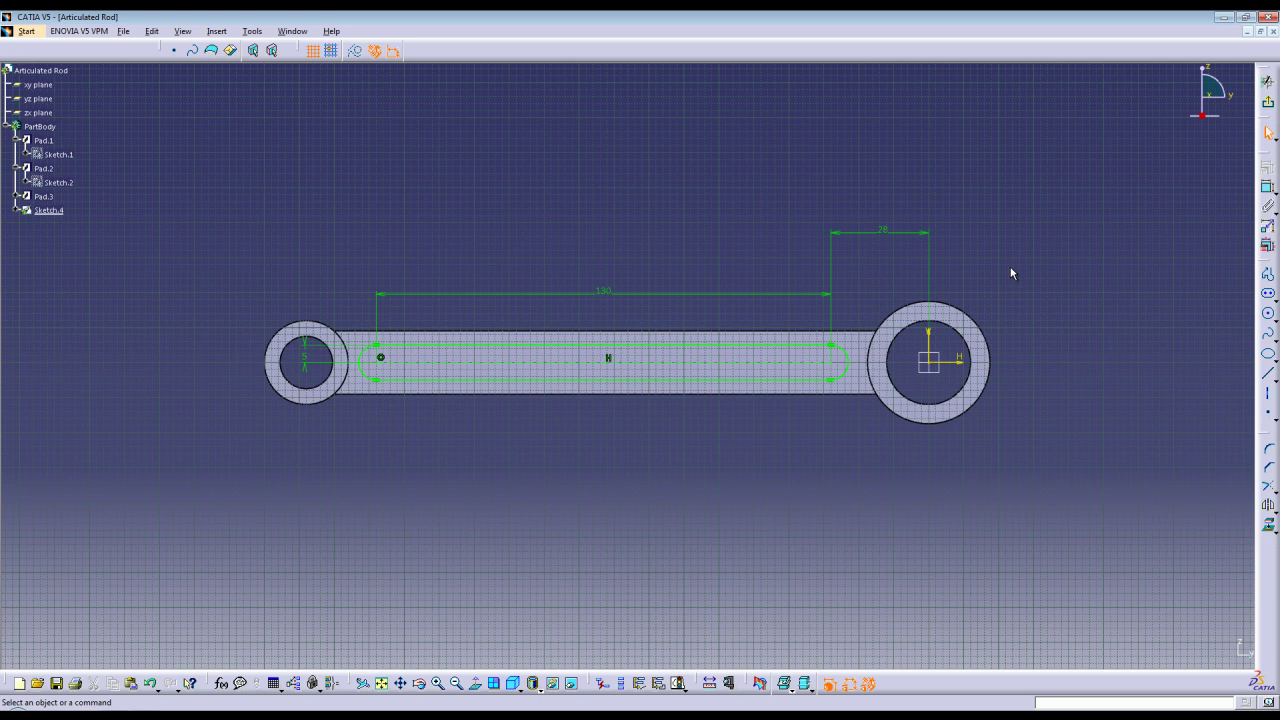
Leave the sketch and cut the elongated profile into the shank as a 5 mm deep pocket.
left_click(1267, 81)
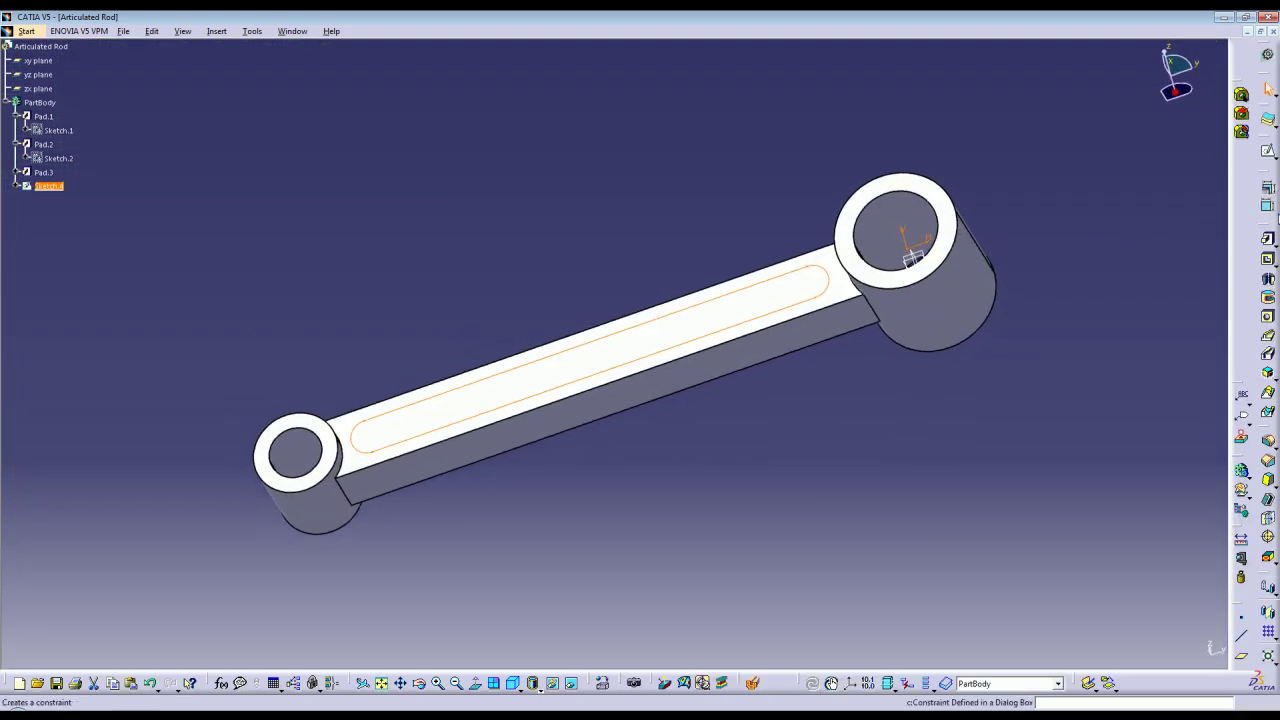
left_click(1269, 261)
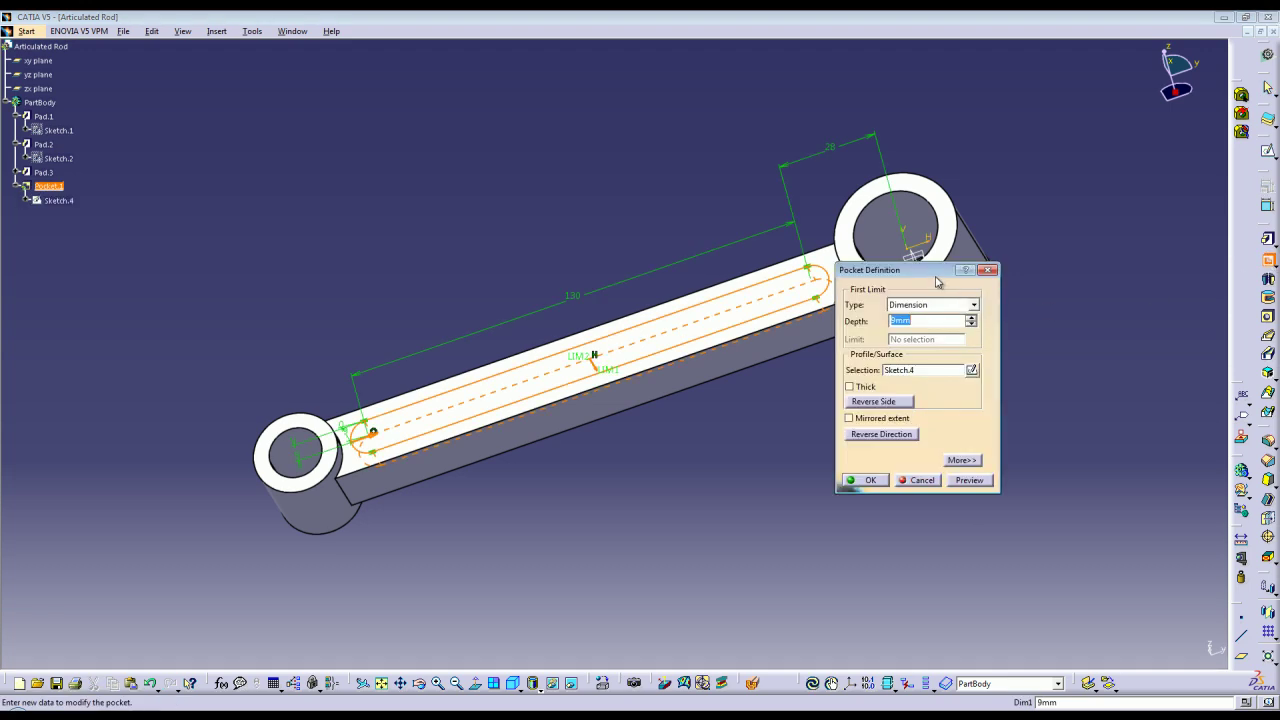
left_click_drag(1076, 310, 1098, 312)
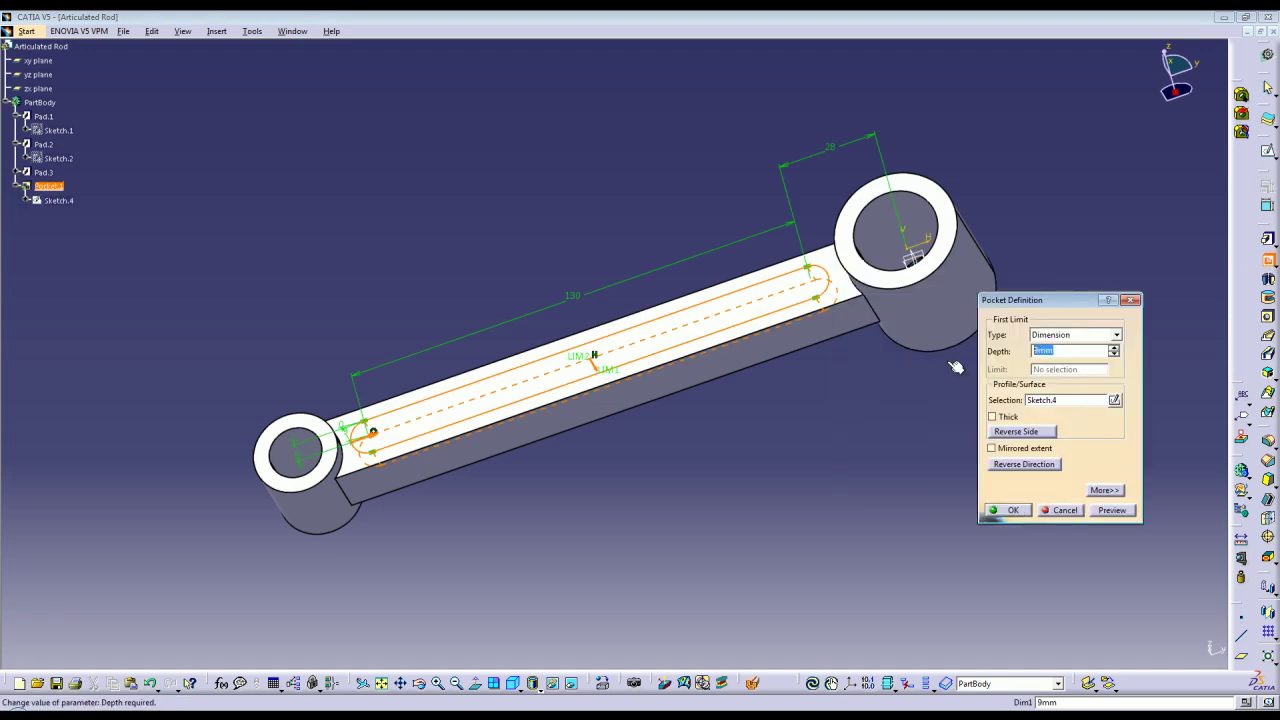
type("5")
left_click(1112, 510)
left_click(1010, 510)
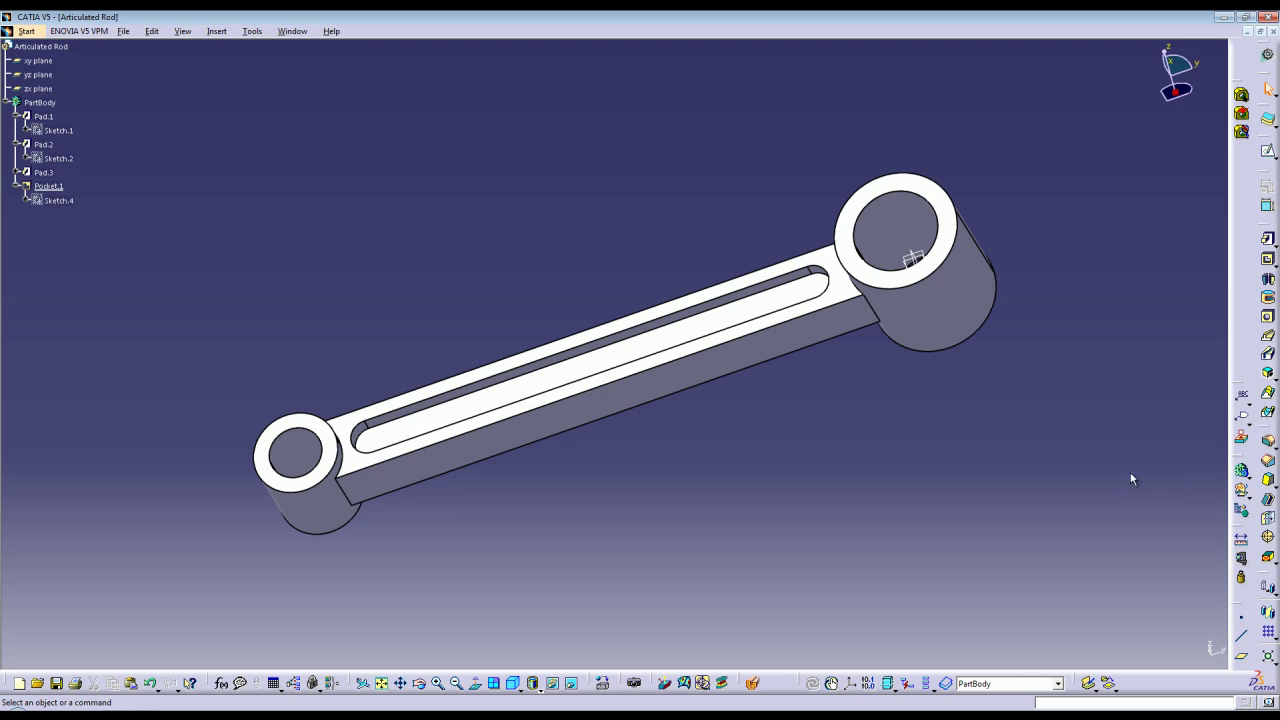
Mirror the shank pocket about the yz plane to cut the opposite face as well.
left_click(1270, 616)
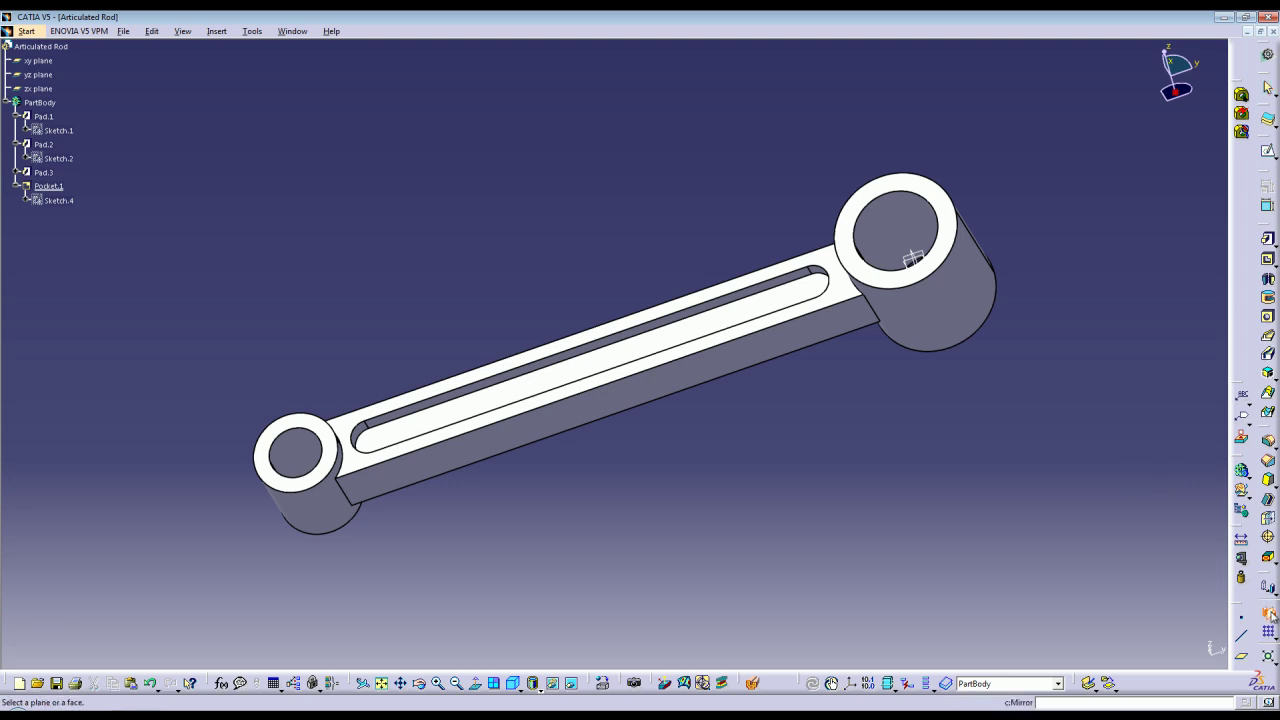
left_click(46, 186)
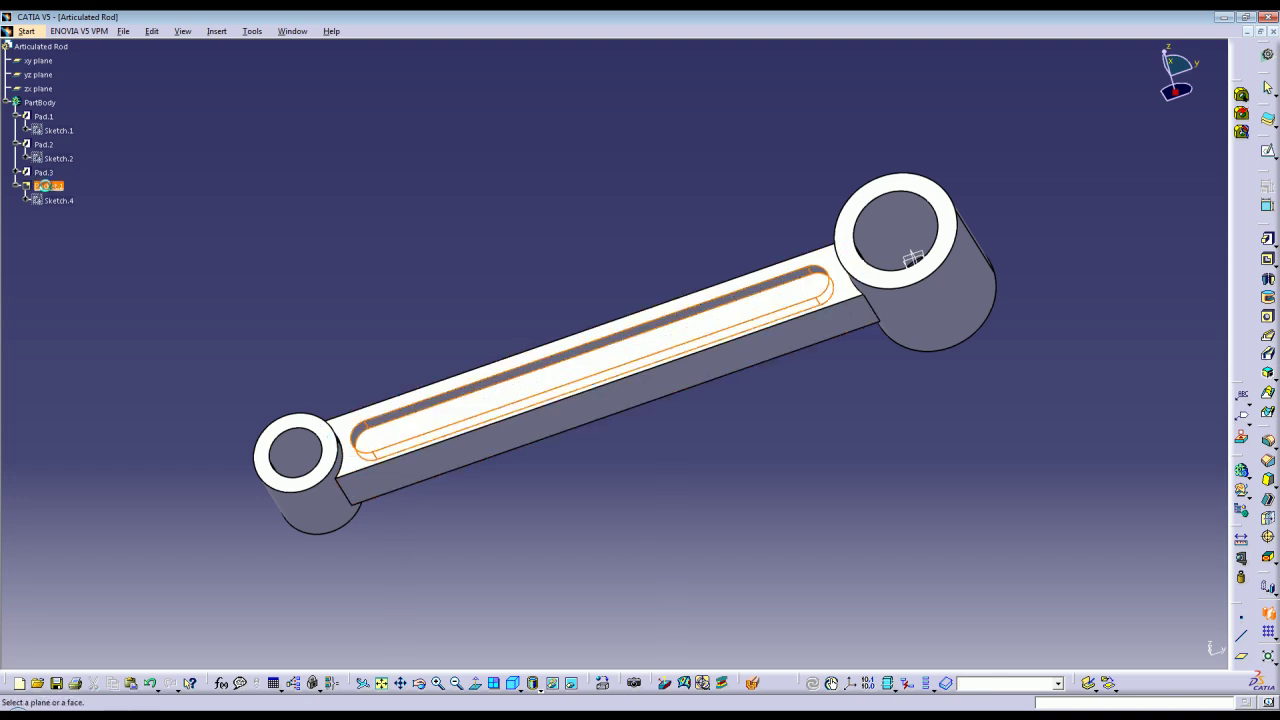
left_click(38, 74)
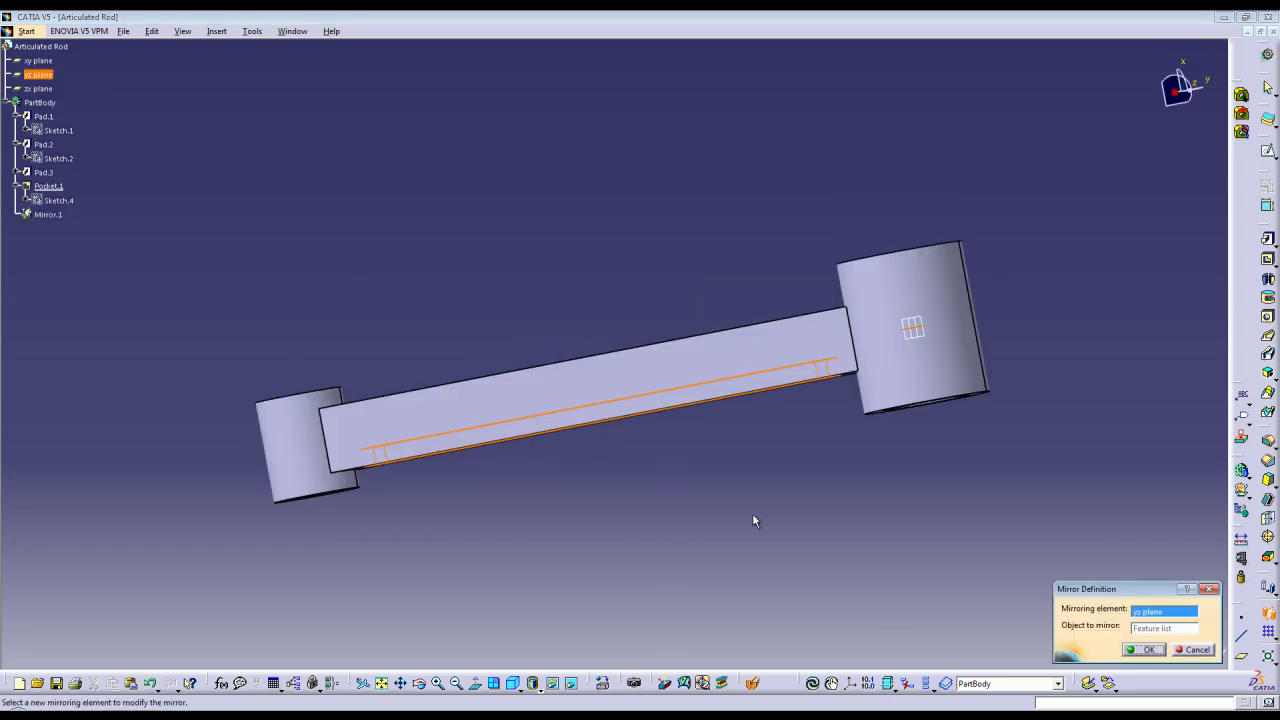
left_click(1145, 649)
middle_click_drag(718, 561, 662, 276)
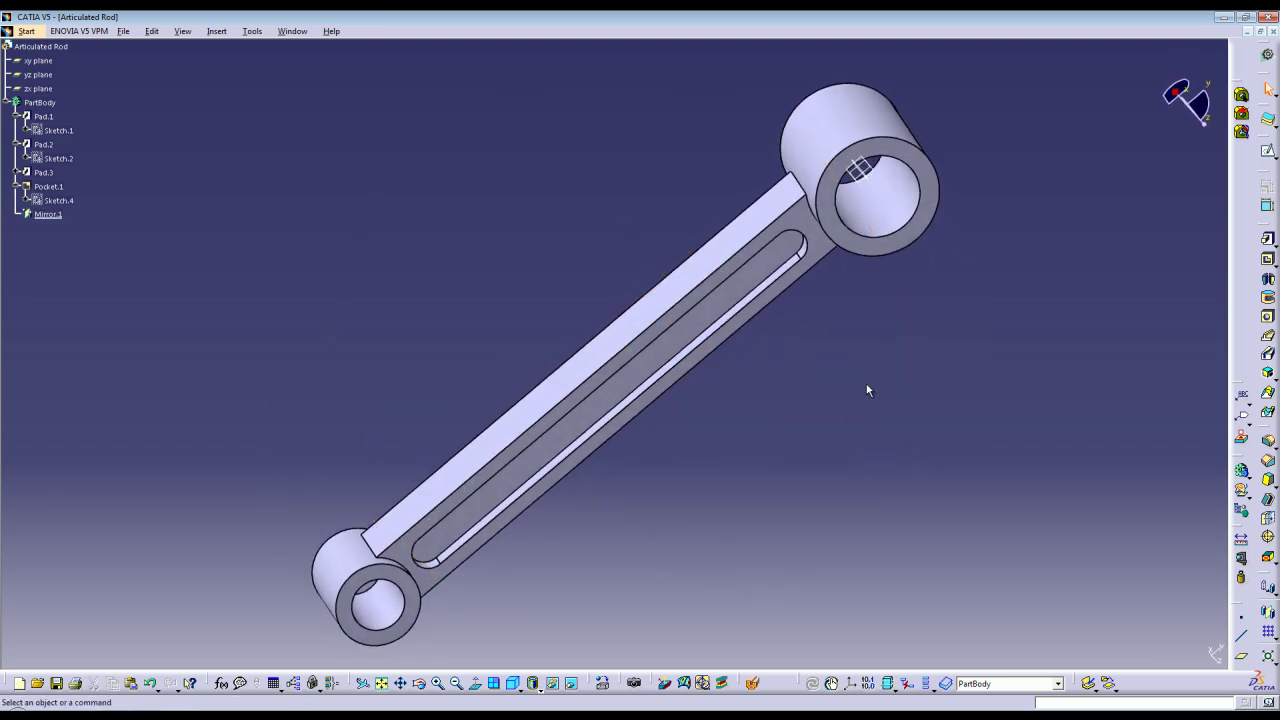